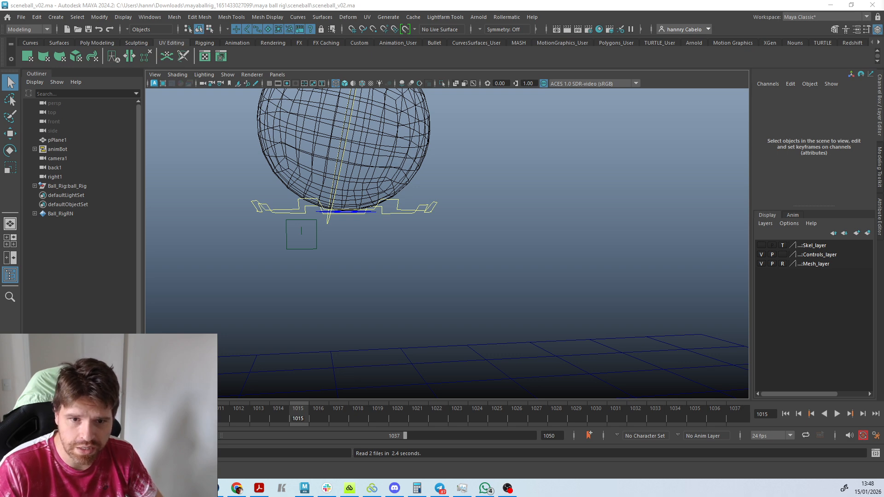
Switch to Chrome and open the animBot website from the Google search results in a maximized window.
left_click_drag(1, 295, 647, 419)
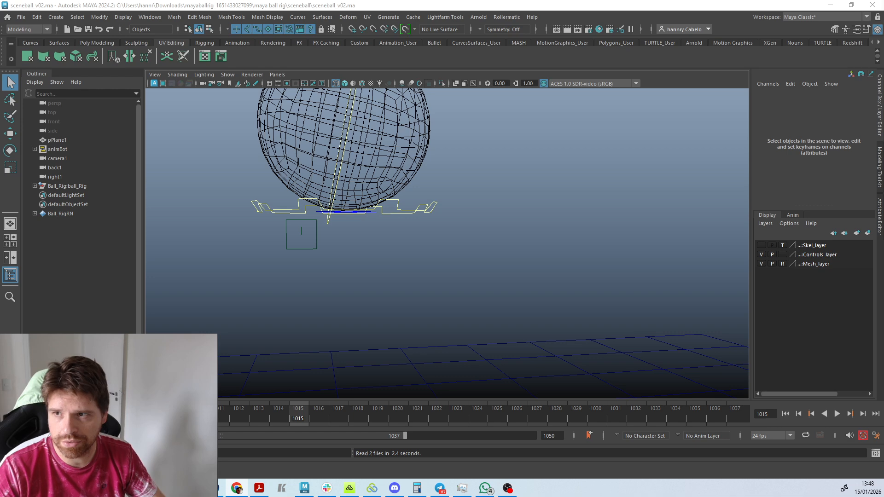
left_click_drag(0, 67, 719, 40)
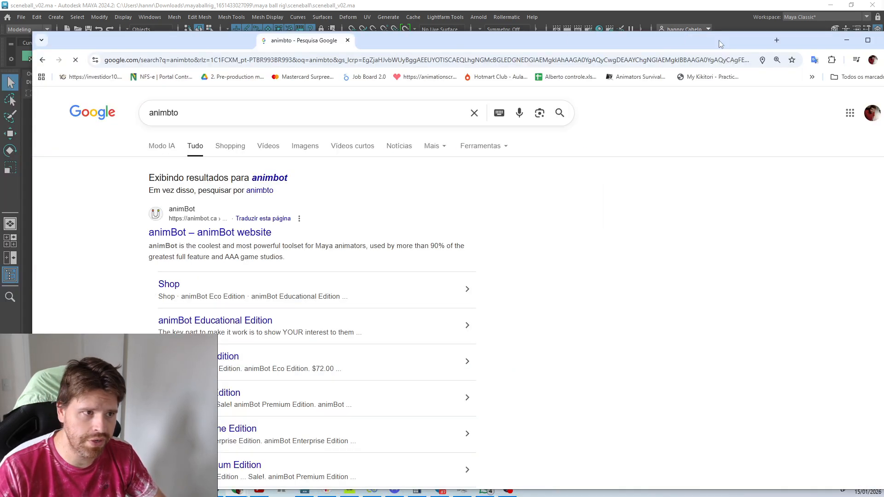
left_click(198, 233)
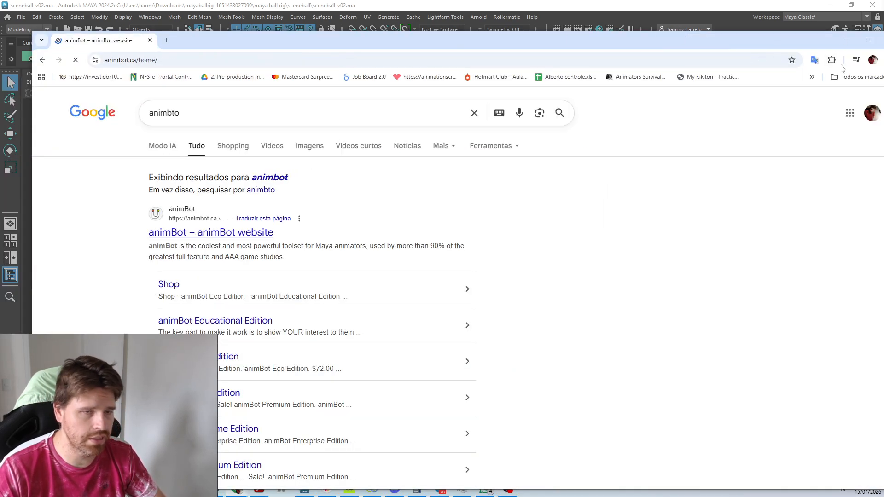
left_click(868, 40)
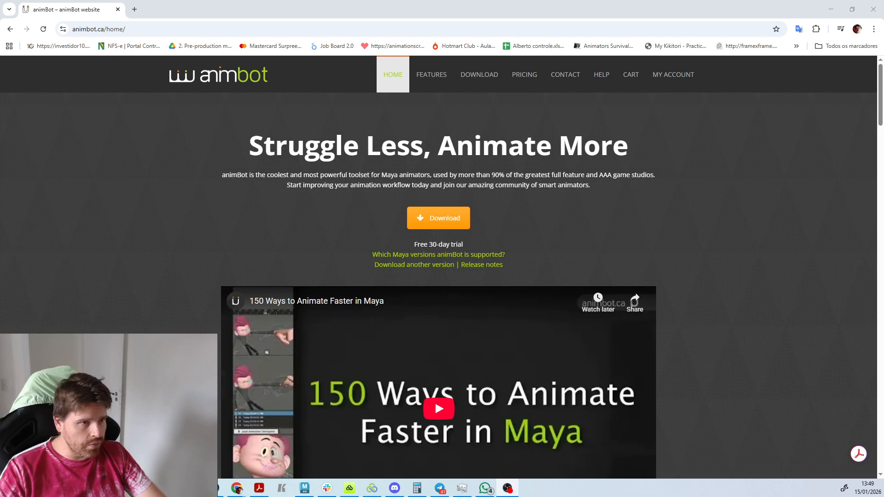
Review the animBot edition prices on the home page, from Eco, Pro and Premium to Freelancer, Lifetime and Enterprise.
scroll(499, 172, "down", 3)
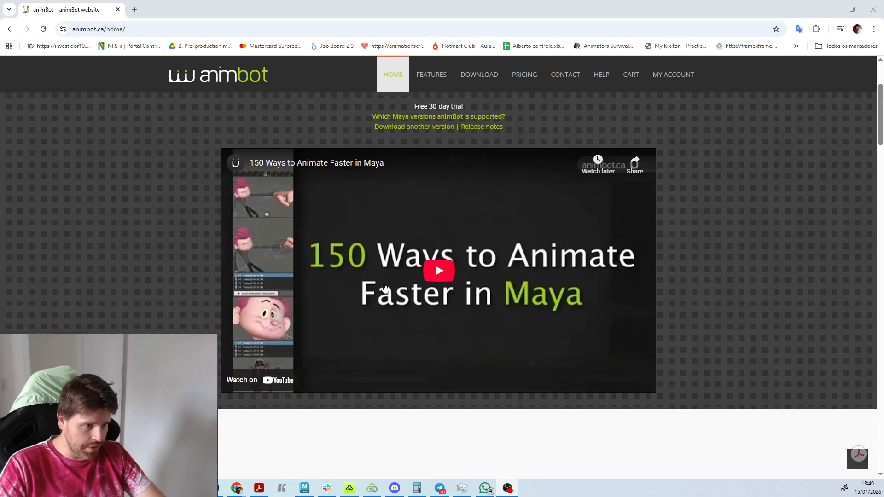
scroll(265, 357, "down", 5)
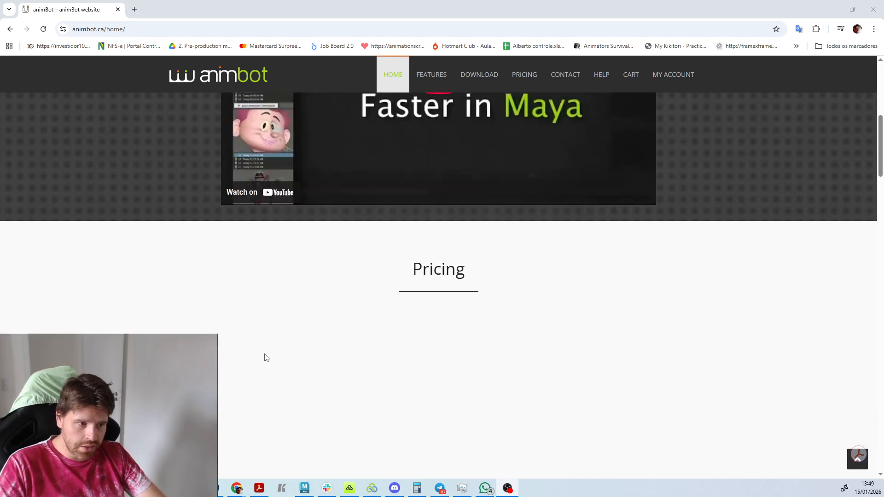
scroll(433, 337, "down", 4)
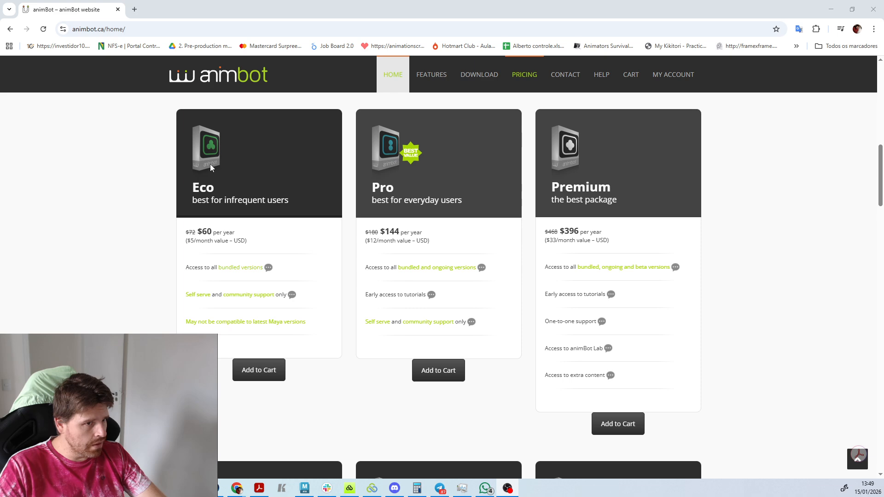
scroll(338, 315, "down", 5)
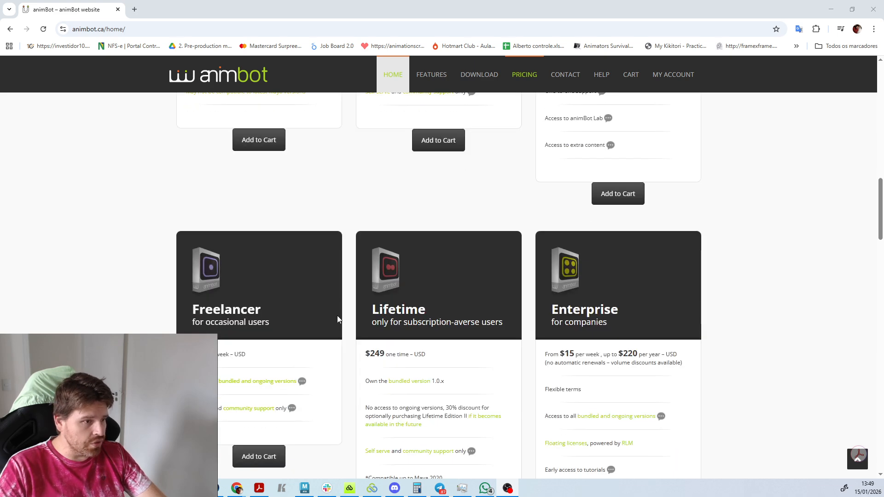
scroll(312, 253, "down", 3)
scroll(313, 255, "up", 6)
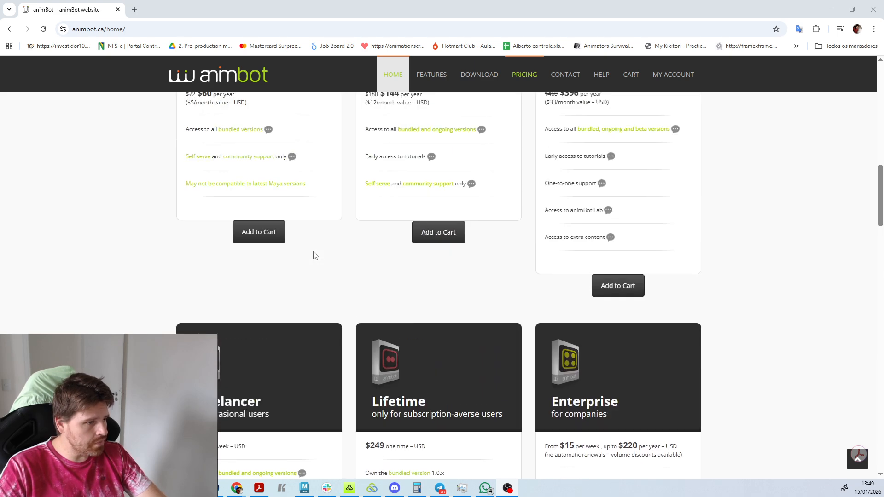
scroll(313, 256, "down", 5)
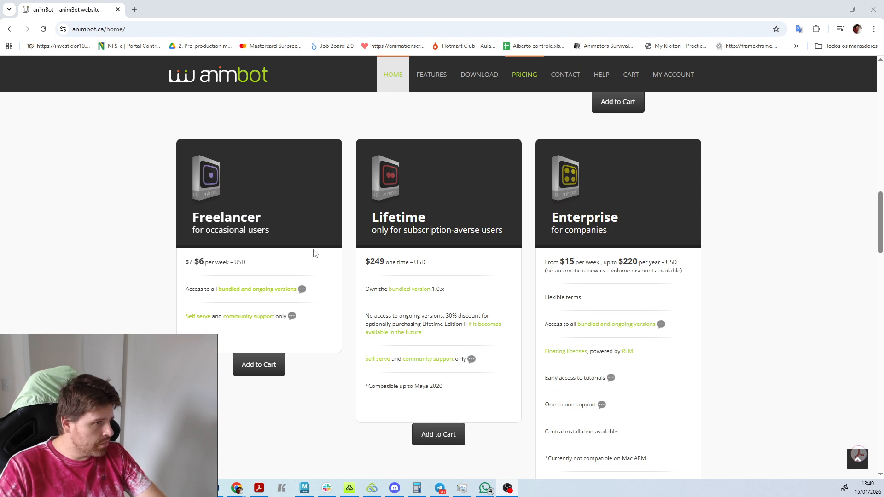
scroll(314, 253, "down", 6)
scroll(320, 255, "up", 20)
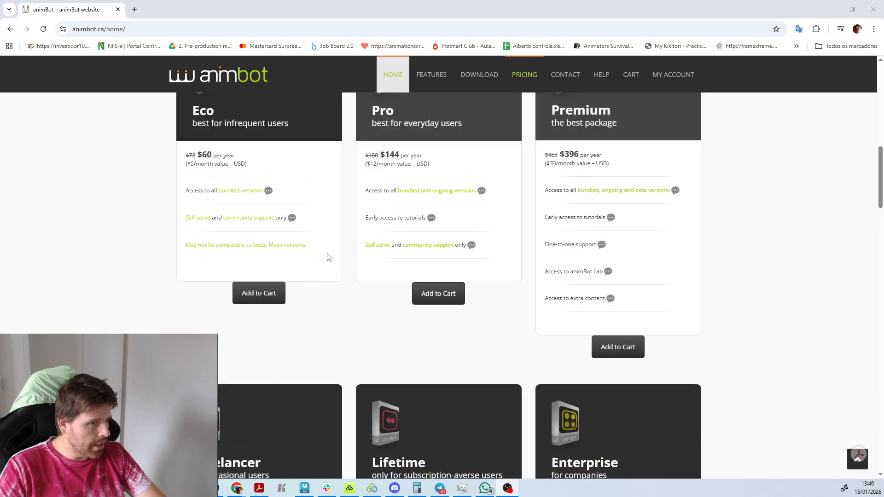
scroll(328, 261, "up", 4)
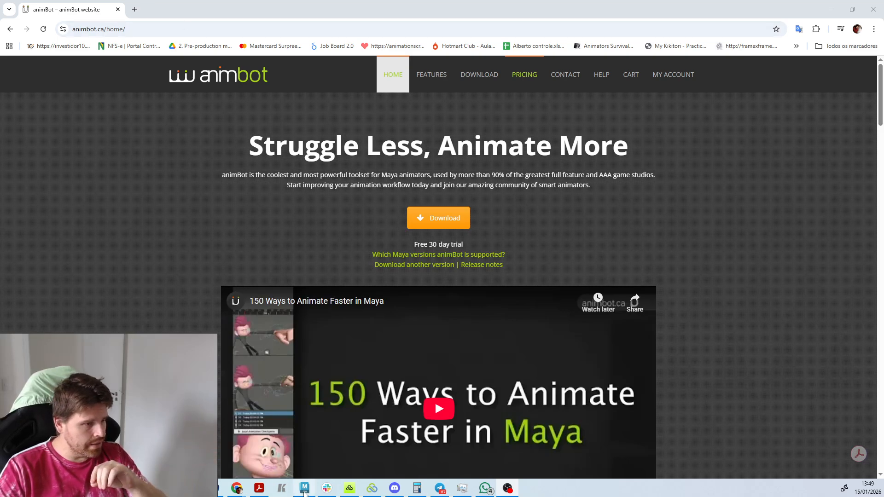
Switch to Maya and update animBot with the Drag'n Drop Install script from the animBot_2_0_7_Bundled folder, and close the folder window.
left_click(304, 488)
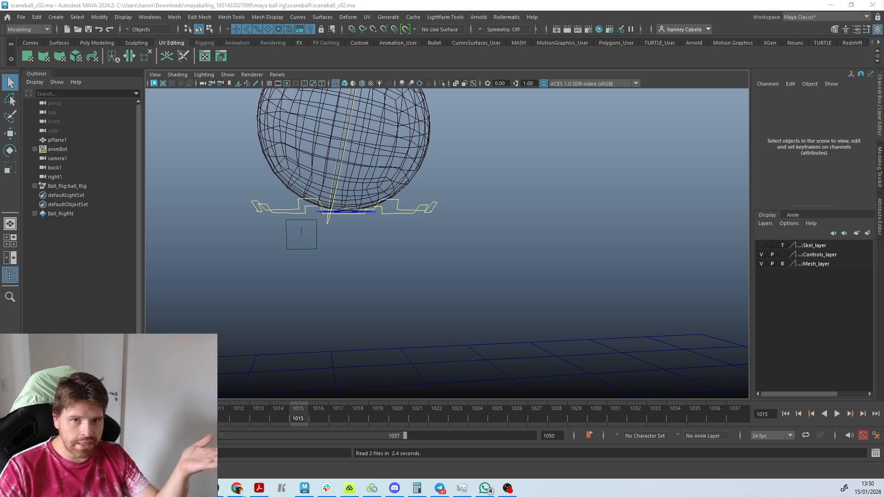
left_click_drag(0, 189, 449, 191)
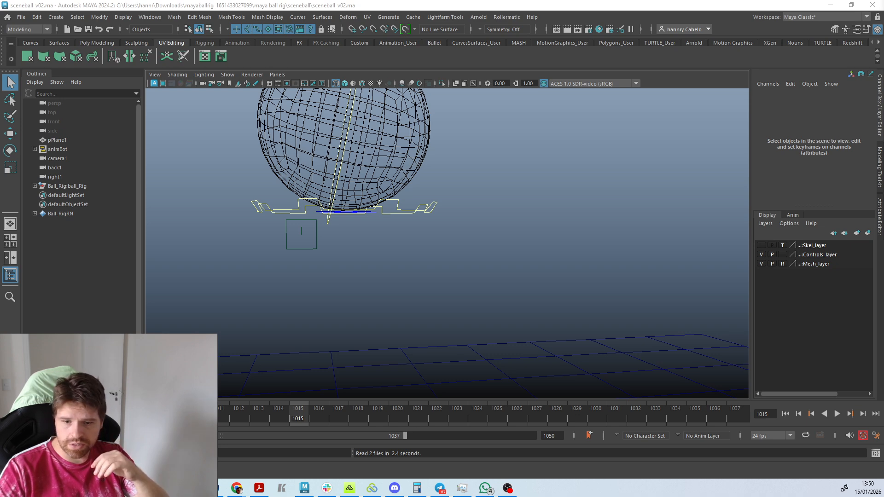
key("alt+Tab")
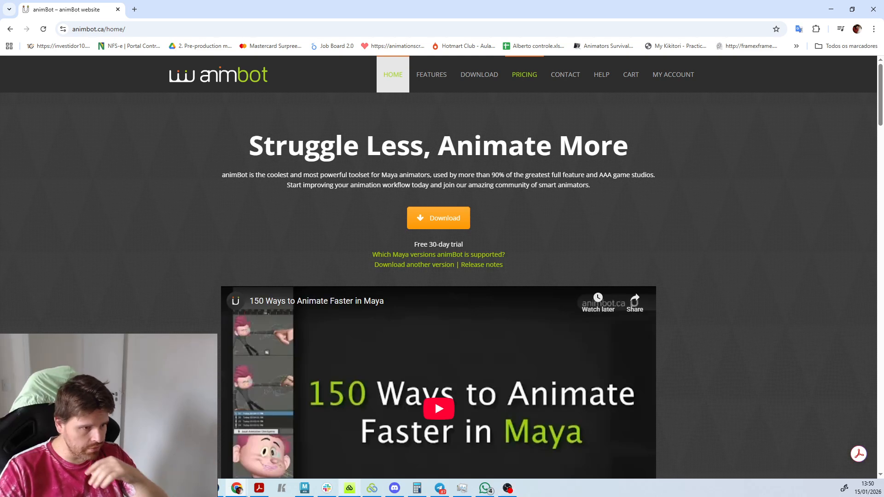
left_click(304, 488)
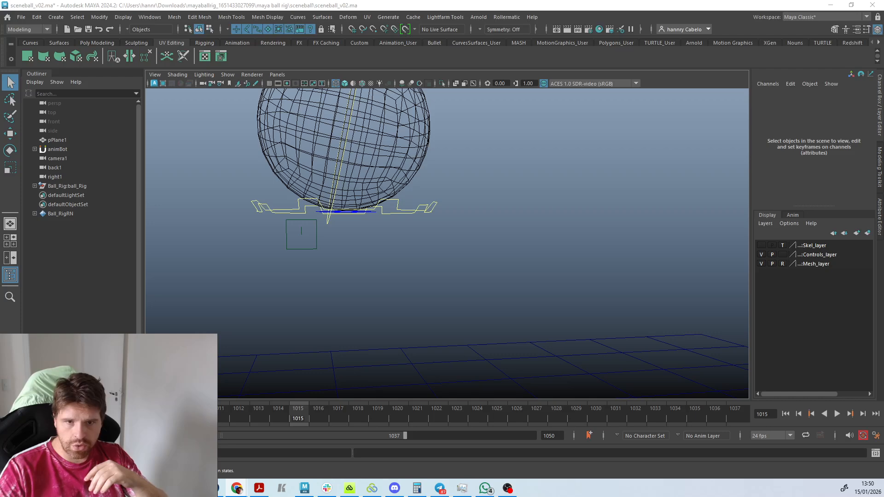
left_click_drag(883, 81, 766, 122)
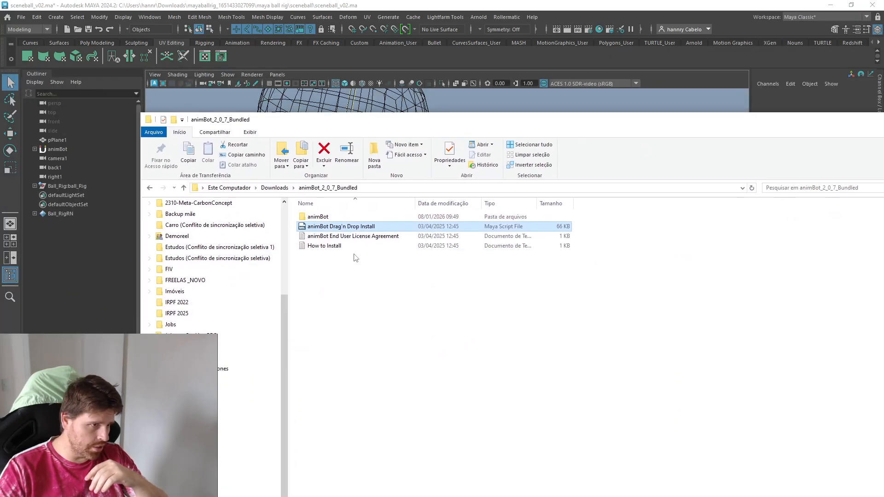
left_click_drag(374, 127, 754, 137)
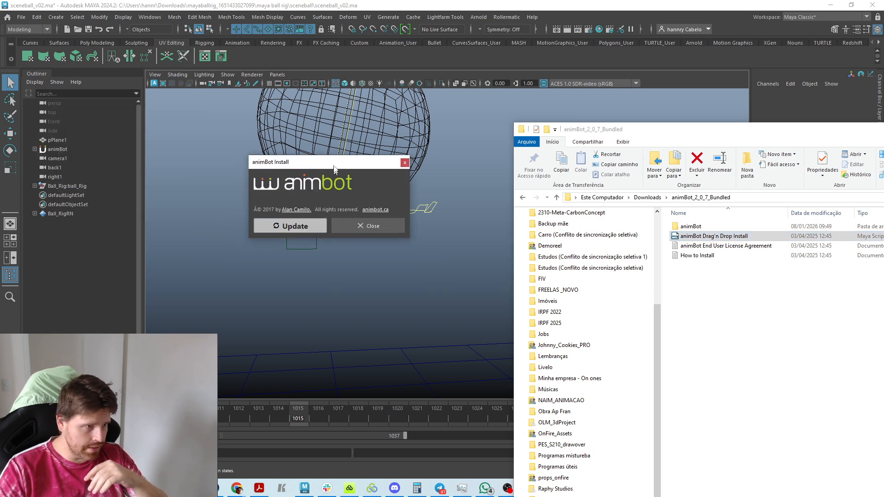
left_click(286, 220)
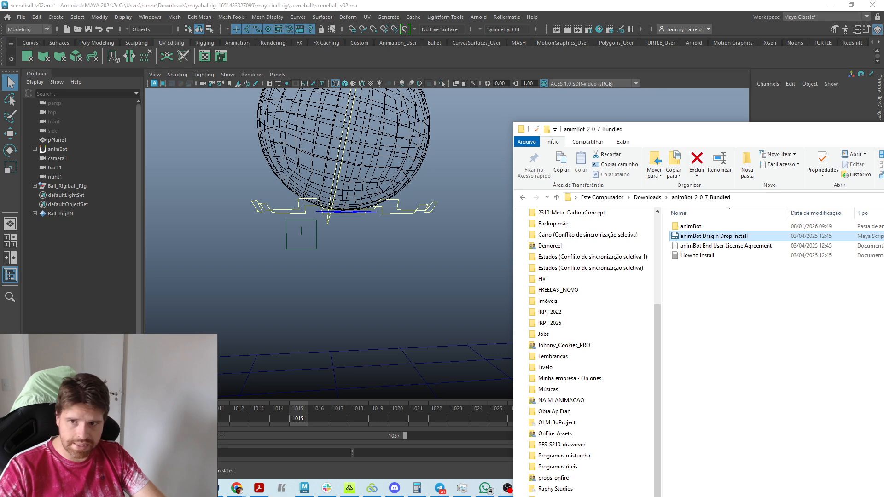
key("alt+F4")
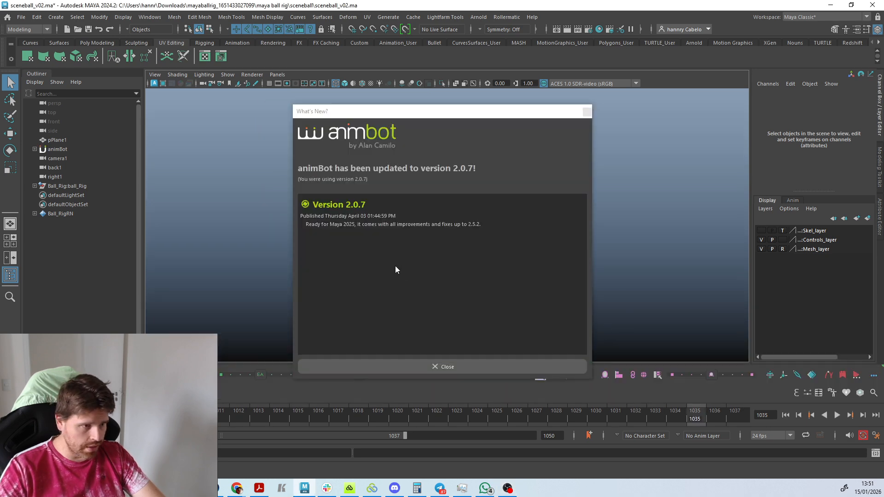
Dismiss animBot's What's New window, the save-file reminder and the cycle check evaluation prompt.
left_click(586, 112)
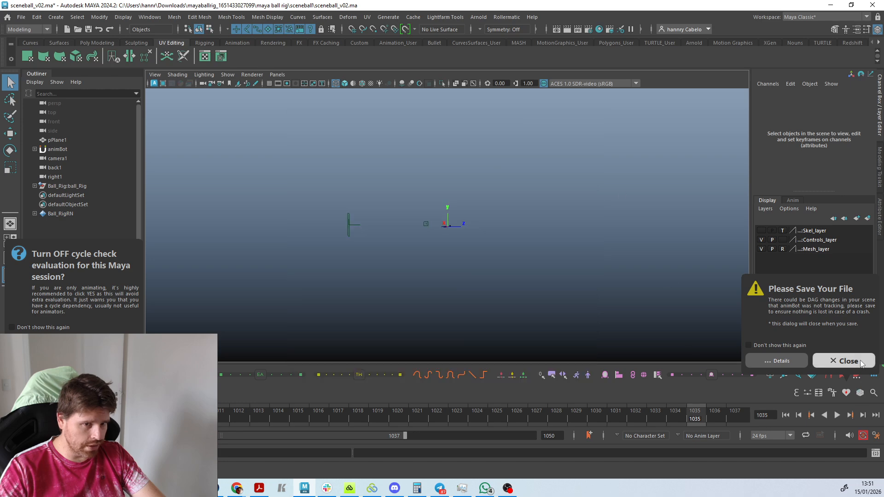
left_click(844, 361)
scroll(557, 266, "up", 15)
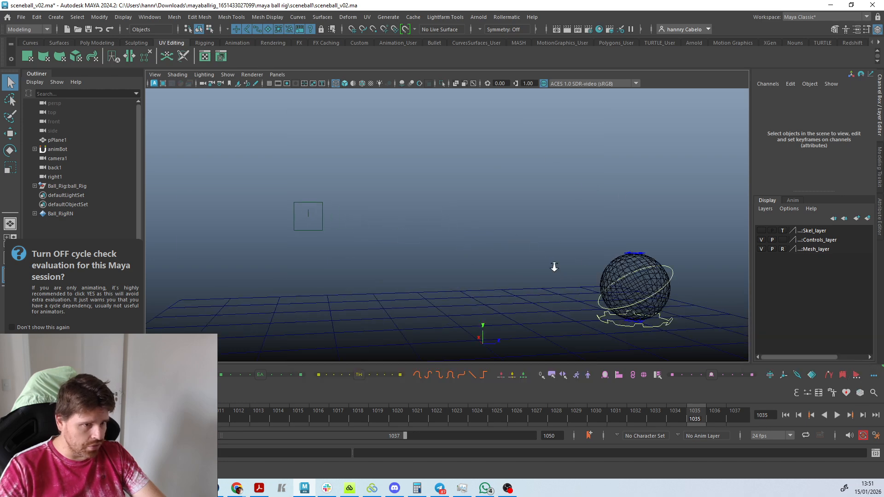
left_click_drag(554, 266, 229, 264, "alt")
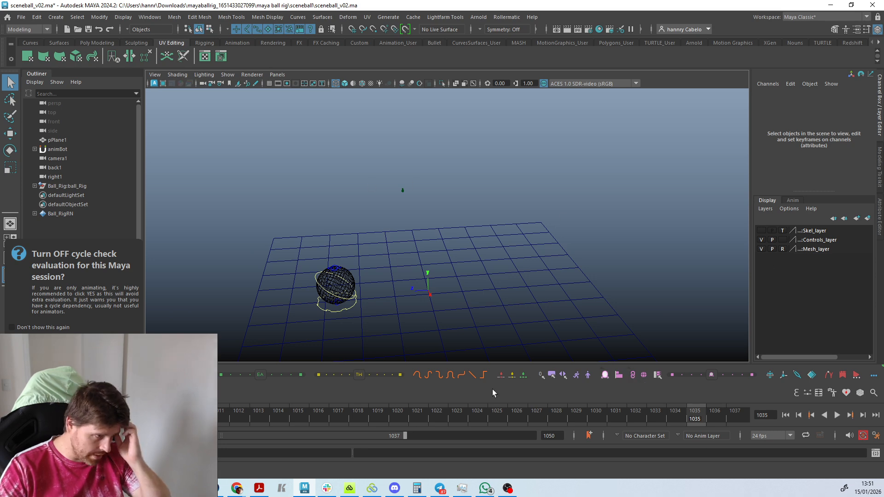
left_click(105, 342)
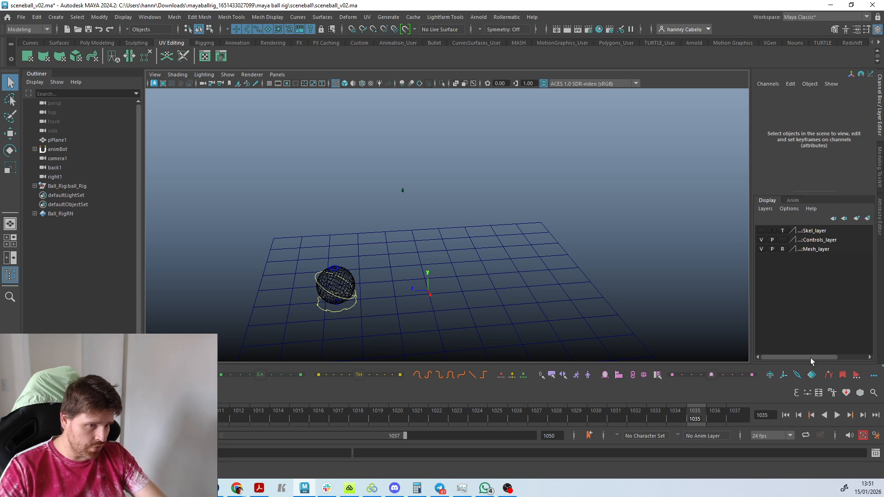
left_click(18, 376)
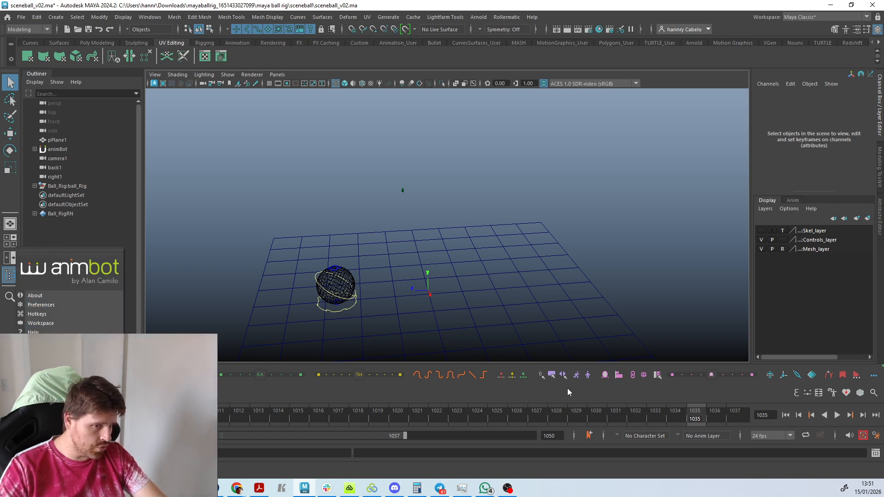
left_click(48, 324)
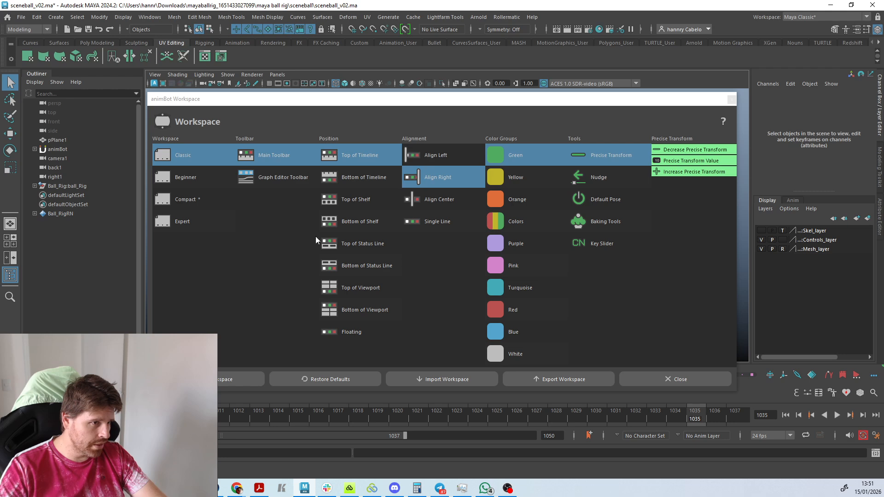
left_click(732, 100)
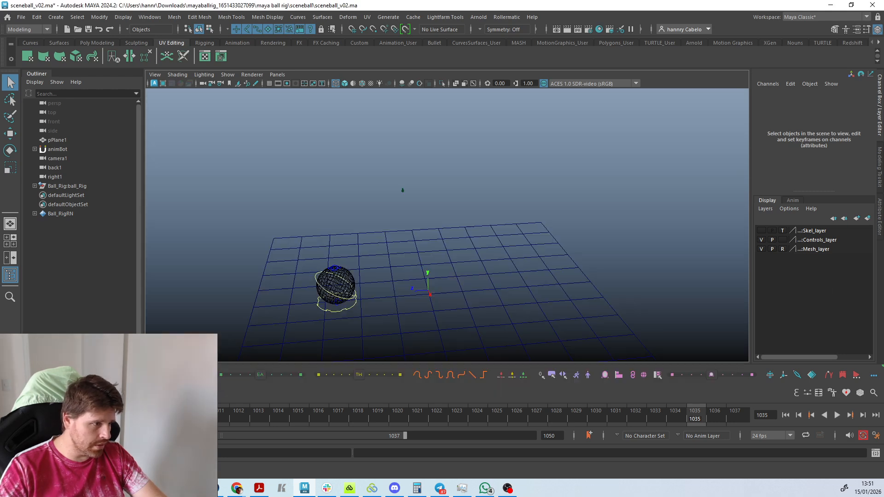
Preview the Beginner, Compact and Expert animBot workspaces, return to Classic and close the workspace settings.
left_click(15, 375)
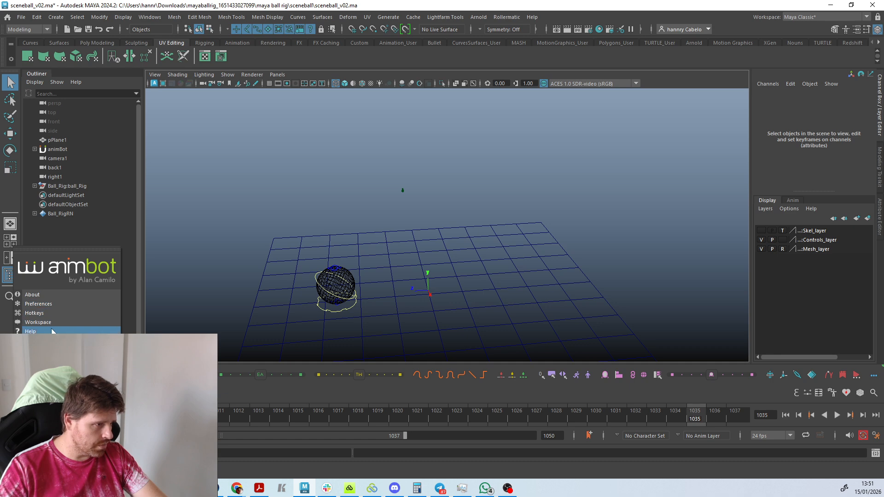
left_click(37, 322)
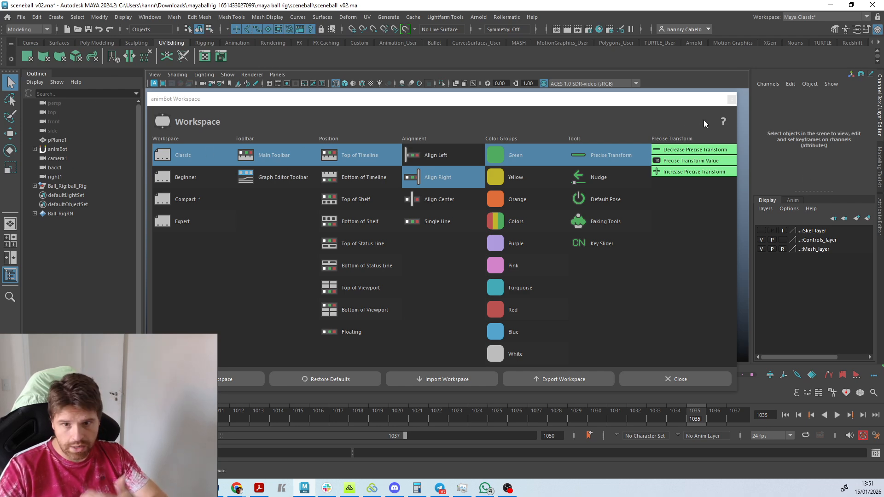
left_click(184, 180)
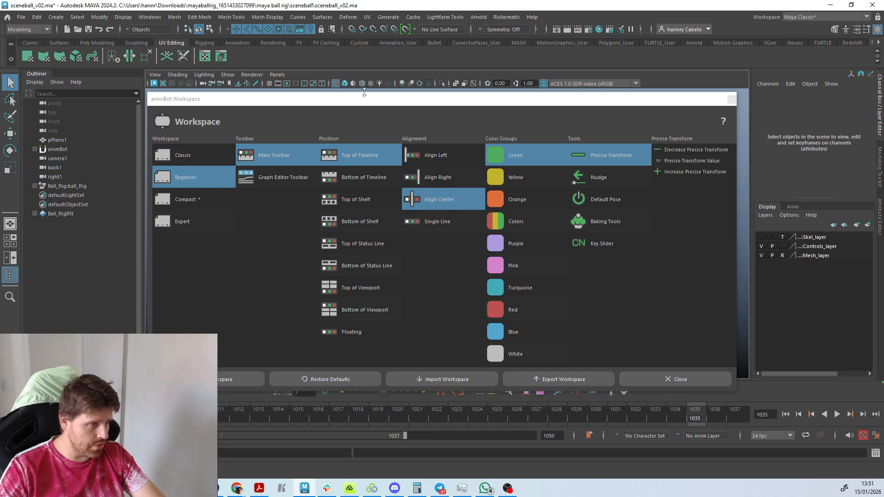
left_click_drag(364, 92, 247, 76)
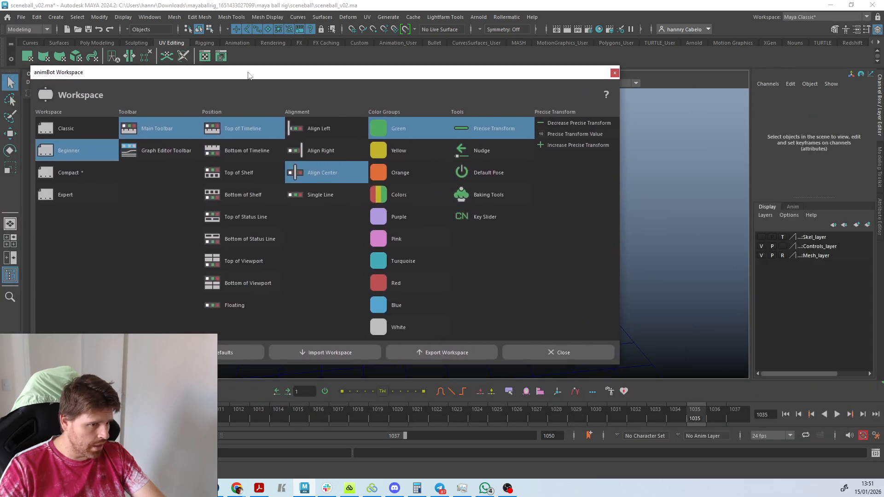
left_click(69, 172)
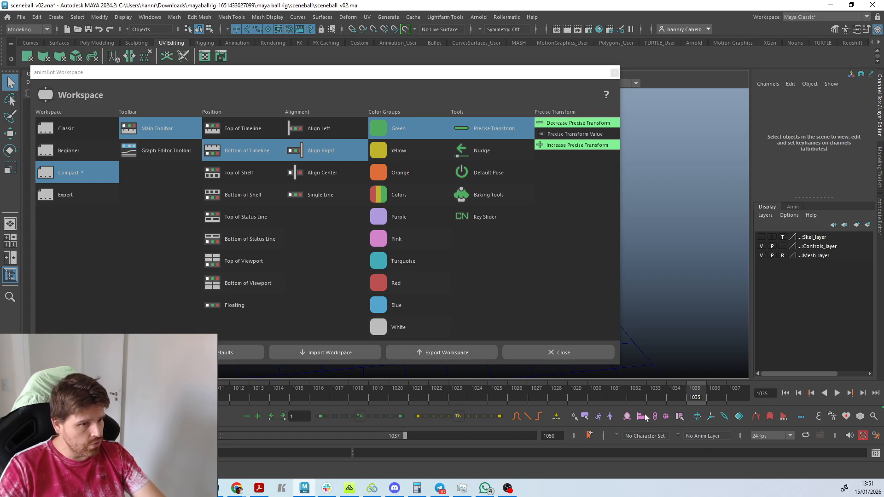
left_click(88, 190)
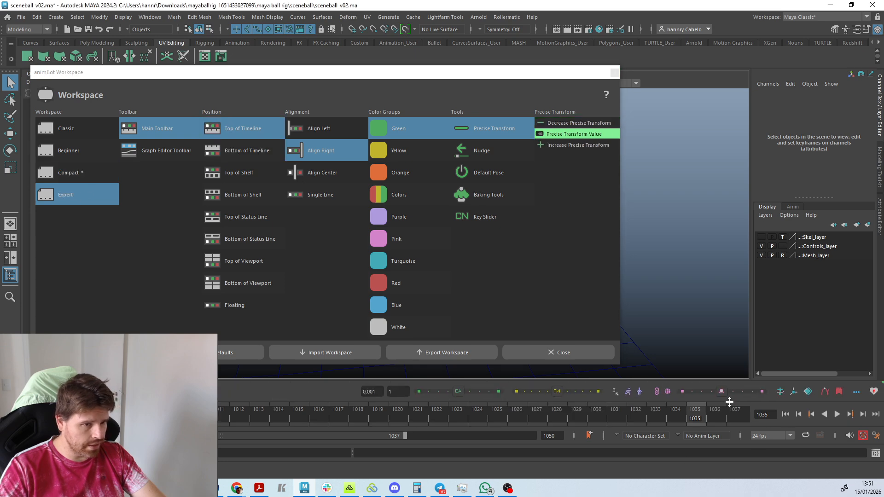
left_click(80, 129)
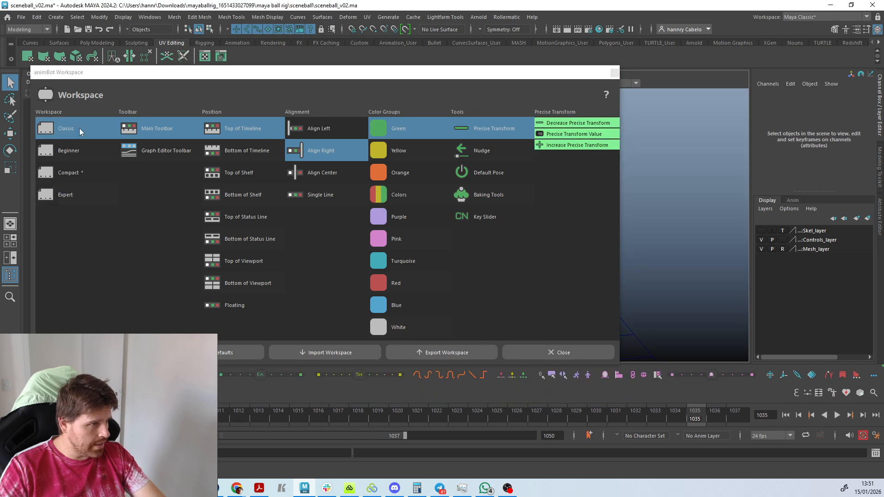
left_click(615, 73)
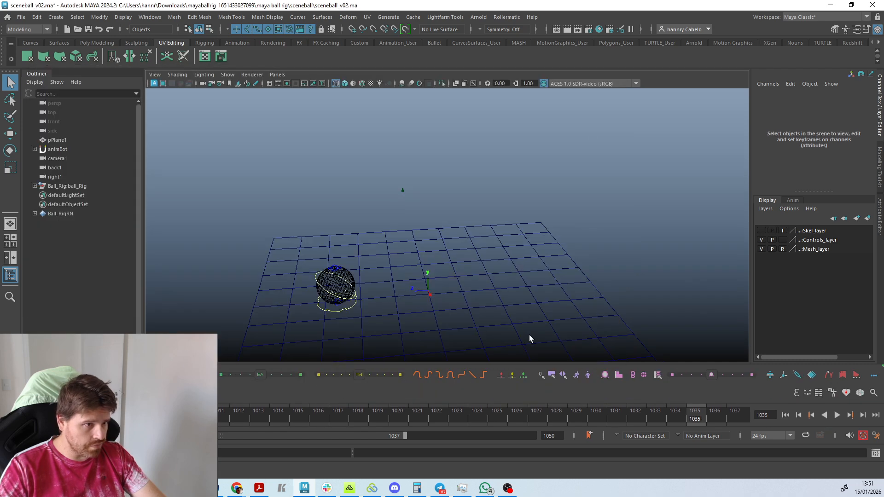
At frame 1017, select the ball rig's controls together with the plane and camera, and set a key on all of them.
scroll(443, 311, "down", 5)
scroll(431, 315, "up", 8)
left_click_drag(430, 316, 415, 306, "alt")
middle_click_drag(415, 306, 410, 305, "alt")
left_click_drag(409, 305, 426, 266, "alt")
left_click(424, 247)
left_click_drag(236, 423, 337, 413)
scroll(455, 331, "down", 3)
scroll(455, 332, "down", 3)
middle_click_drag(455, 331, 438, 338, "alt")
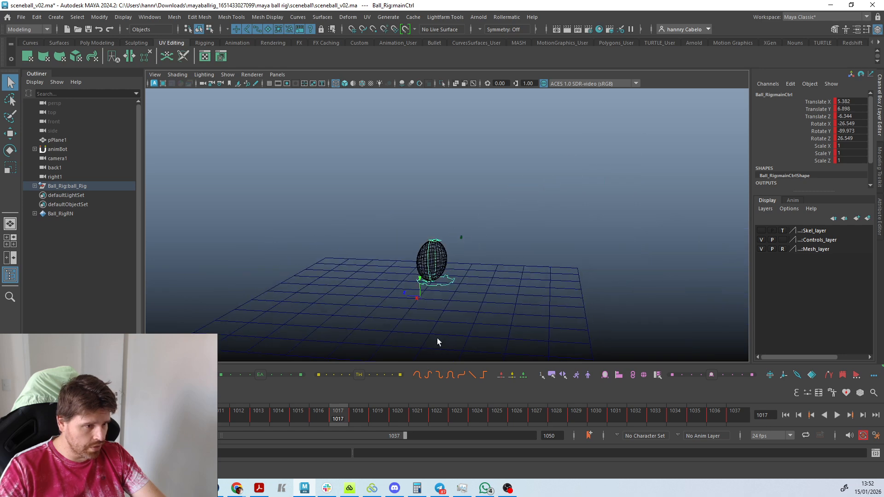
left_click_drag(488, 312, 419, 222)
scroll(418, 222, "up", 3)
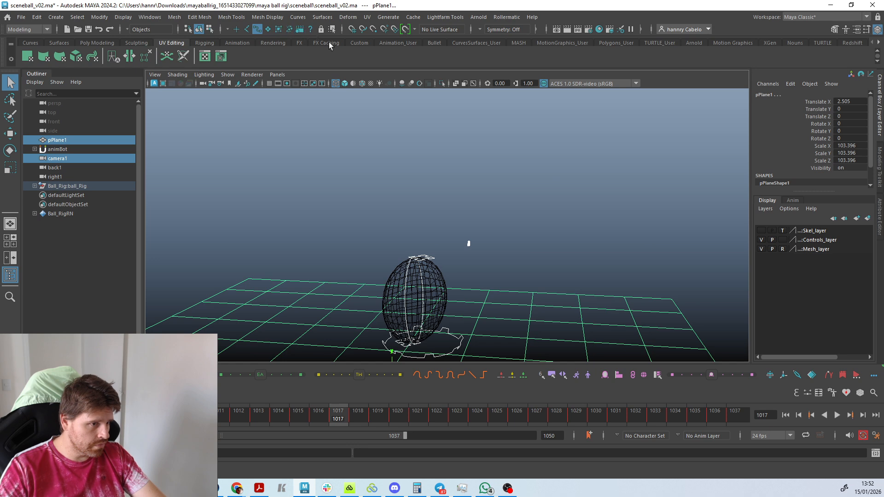
key("s")
Cut the selected objects' keys from about frame 1010 to 1016 and play back the animation.
left_click_drag(320, 421, 198, 419, "shift")
right_click(202, 419)
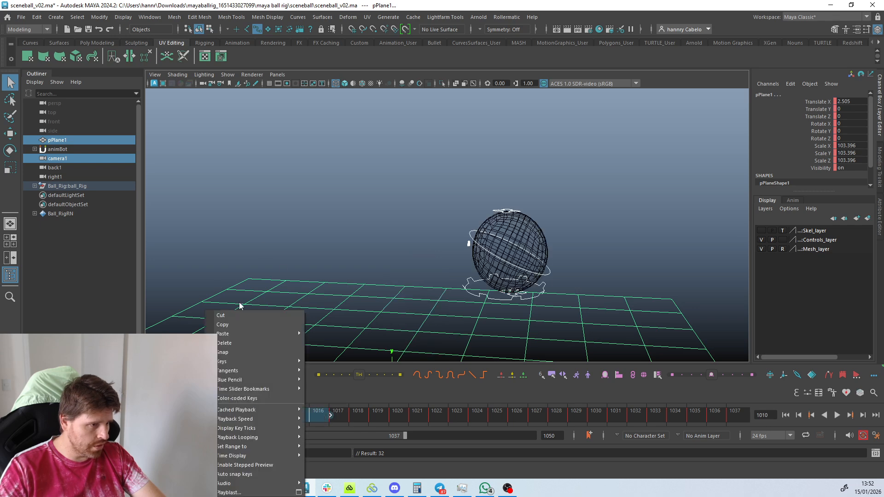
left_click(223, 316)
key("alt+v")
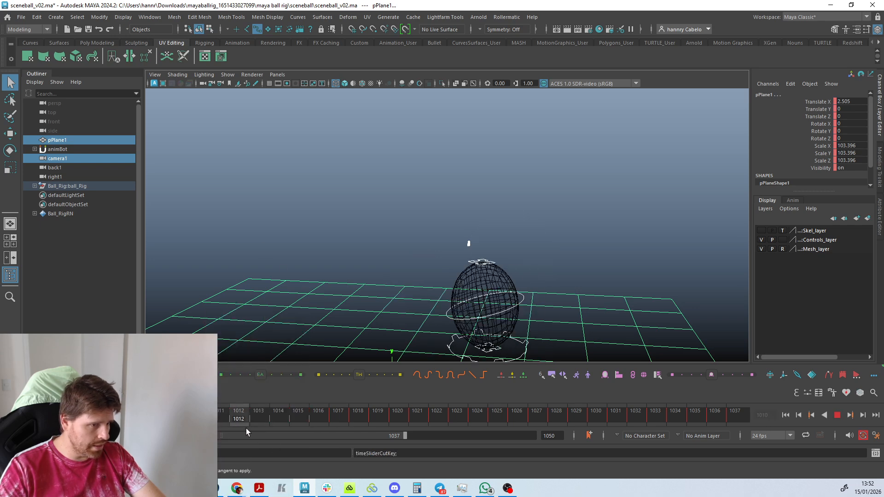
key("alt+v")
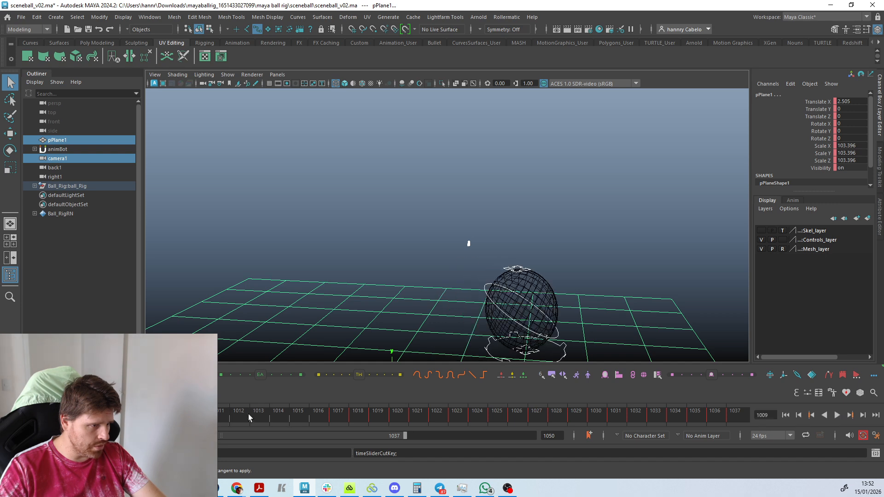
key("alt+v")
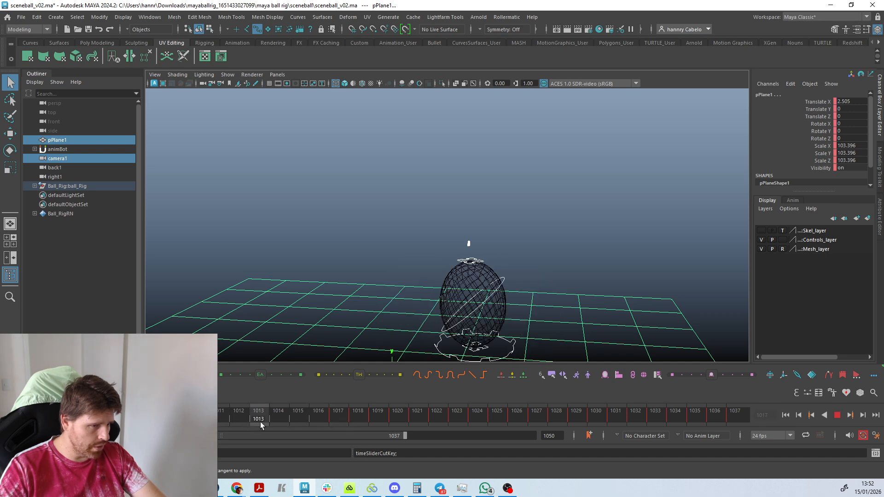
Set stepped tangents on the selected objects' keys in the frame range ending at 1017.
left_click_drag(261, 422, 338, 430, "shift")
right_click(286, 411)
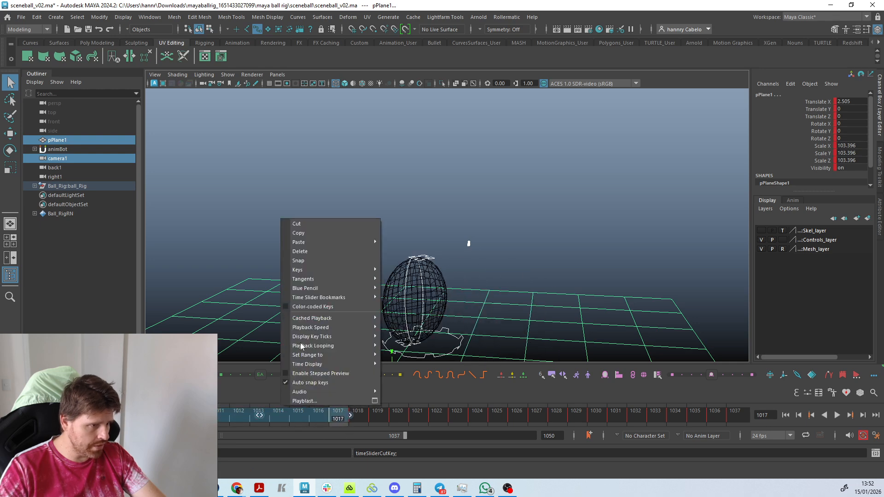
mouse_move(308, 278)
left_click(401, 306)
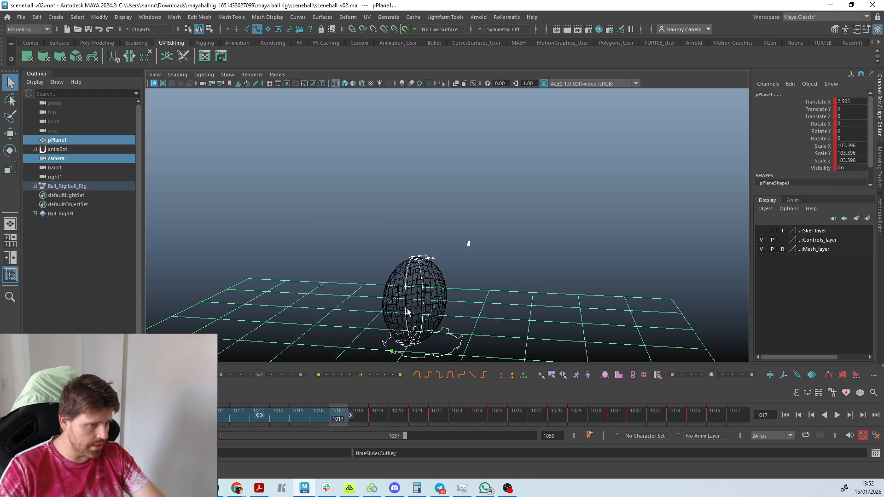
Play back the stepped ball motion and check the poses at frames 1013, 1014, 1015 and 1017.
left_click(256, 420)
key("alt+v")
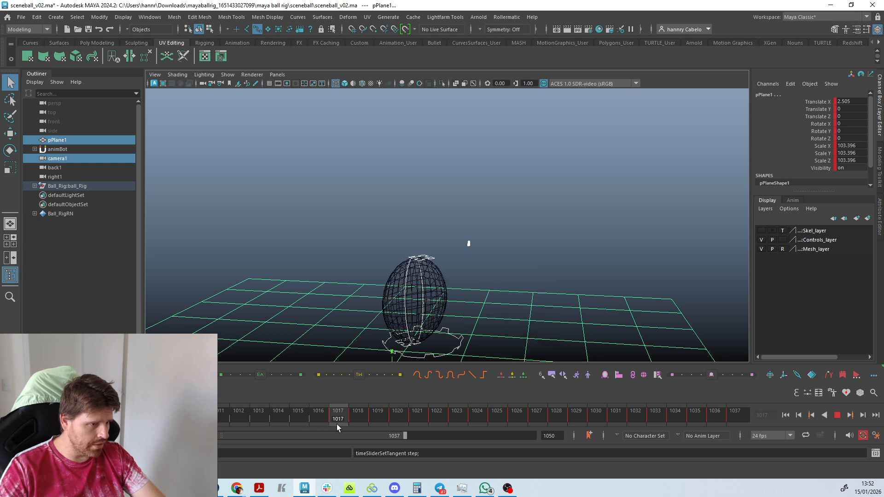
key("alt+v")
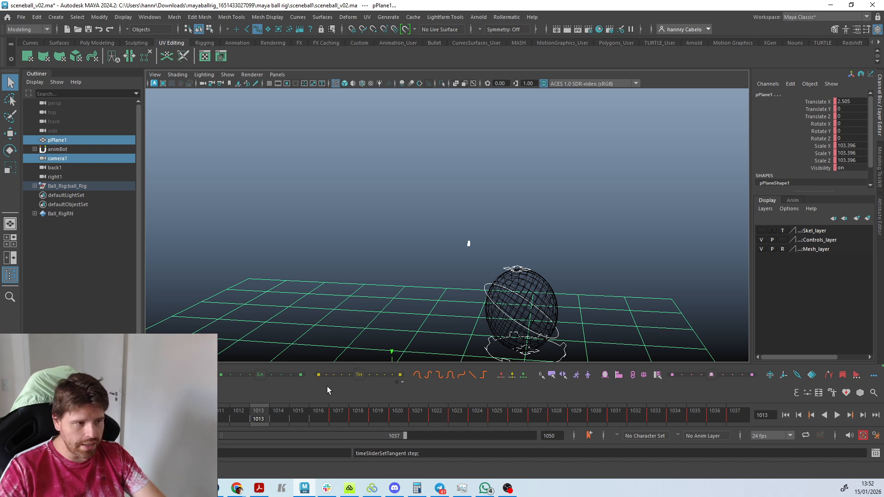
key("alt+v")
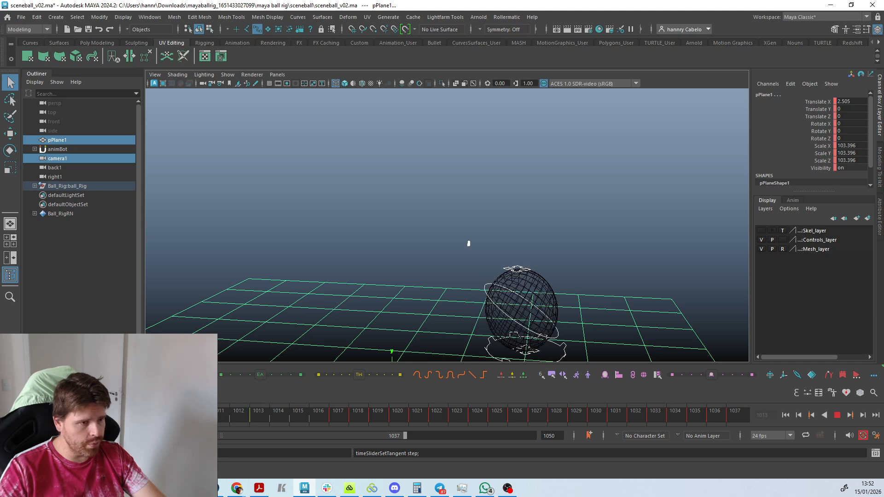
left_click(283, 416)
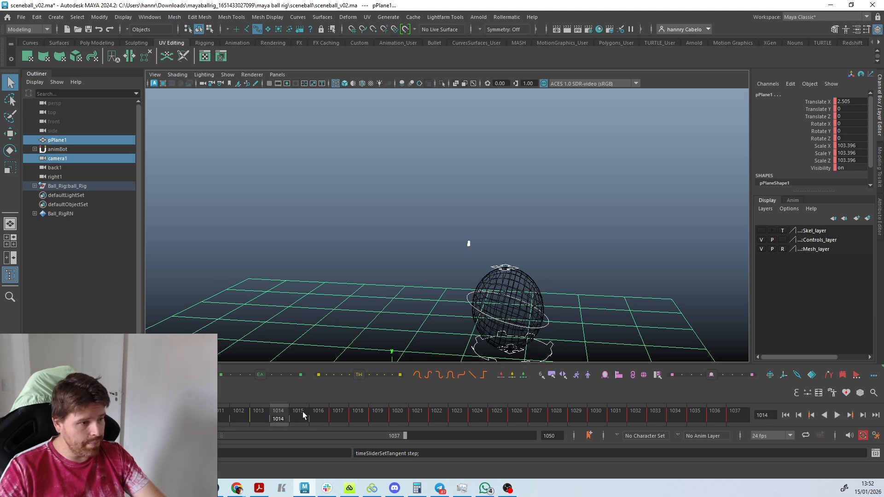
left_click(306, 413)
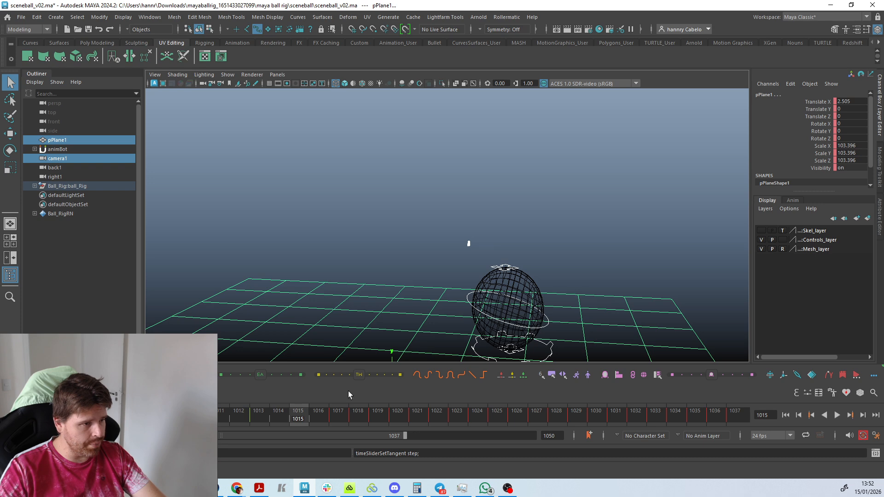
left_click(390, 375)
left_click(340, 415)
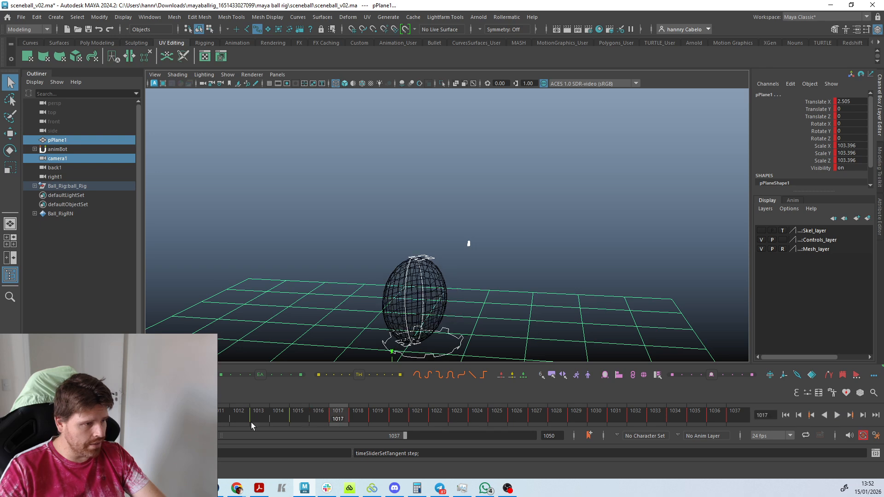
Set auto tangents on the keys in the frame range ending at 1017 and play back the ball's motion.
left_click_drag(179, 418, 340, 413, "shift")
right_click(339, 416)
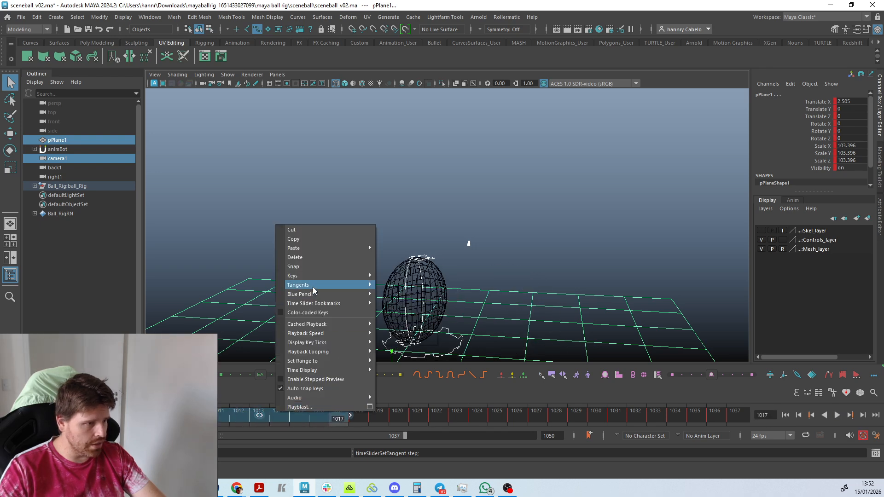
mouse_move(314, 285)
left_click(395, 341)
key("alt+v")
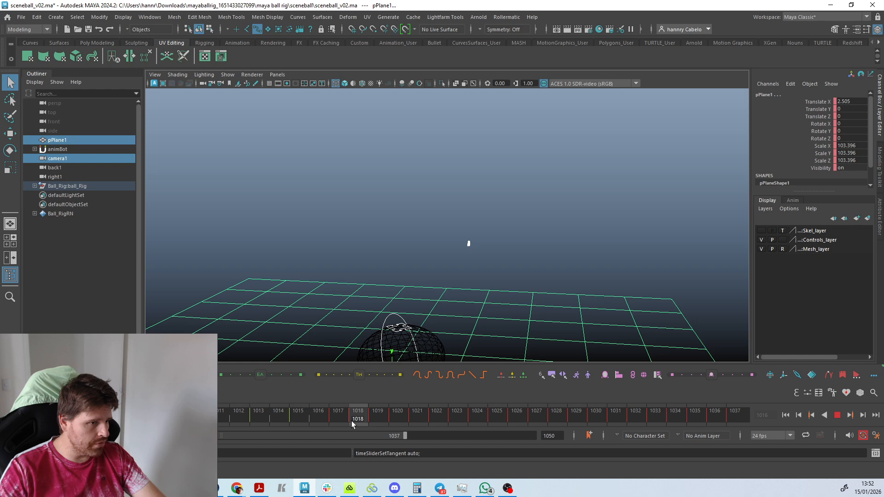
key("alt+v")
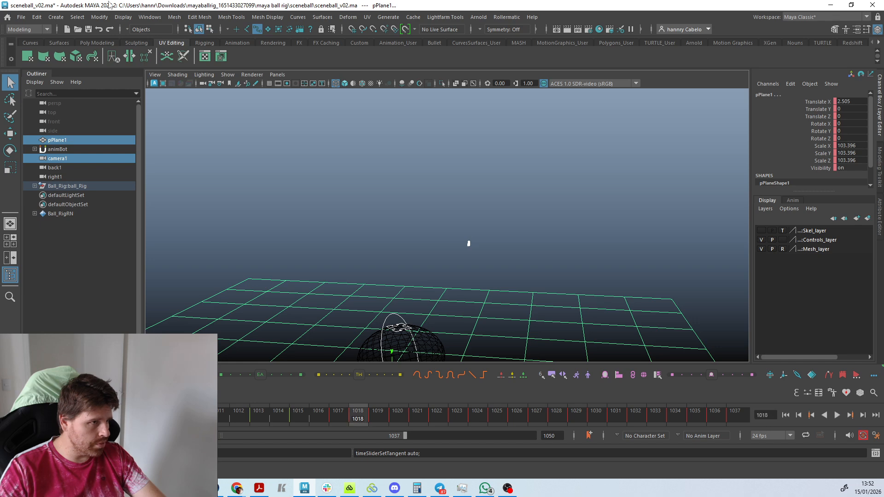
Apply the Euler Filter to the selected controls' animation curves in the Graph Editor, and minimise the editor.
left_click(150, 18)
mouse_move(186, 77)
left_click(278, 88)
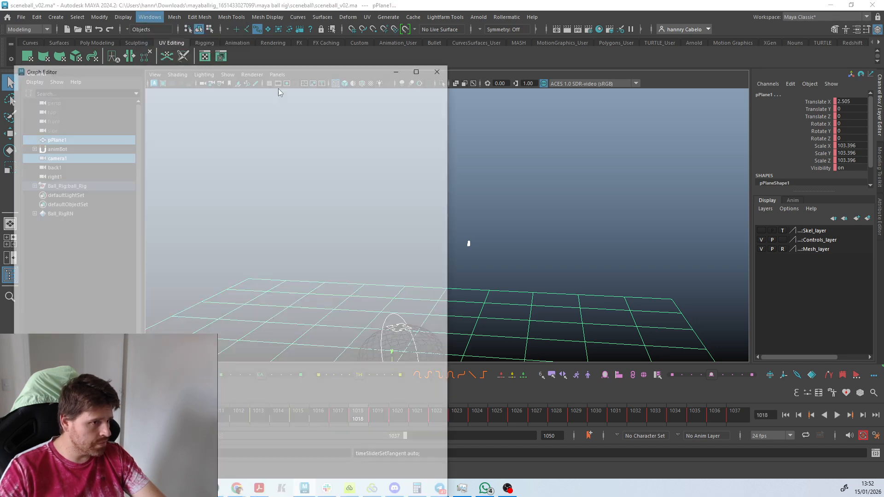
scroll(322, 345, "down", 5)
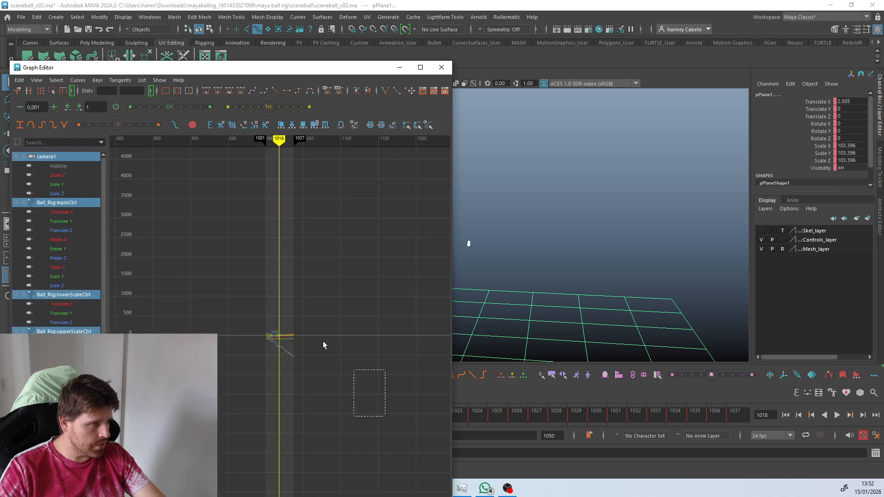
left_click(78, 80)
left_click(114, 208)
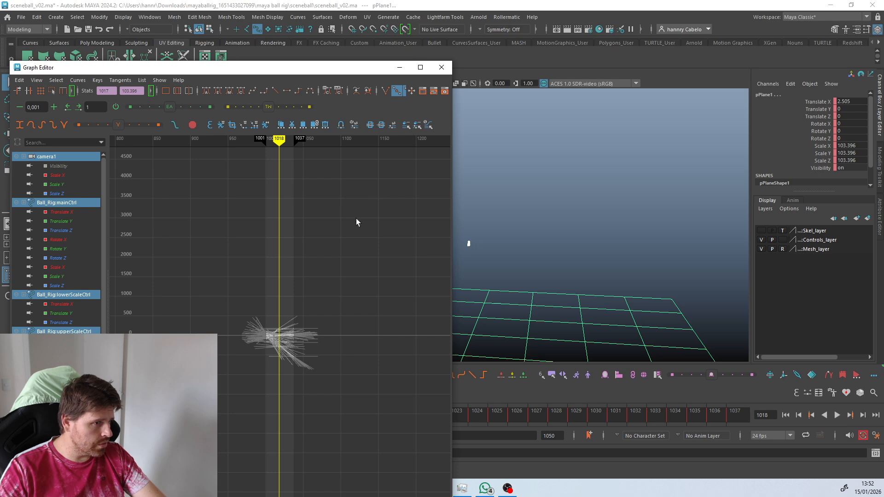
left_click(402, 68)
Match the ball's main control at frame 1018 to the previous key's pose with animBot's Tween Machine slider, and play back the result.
left_click_drag(364, 411, 345, 401)
middle_click_drag(476, 324, 476, 204, "alt")
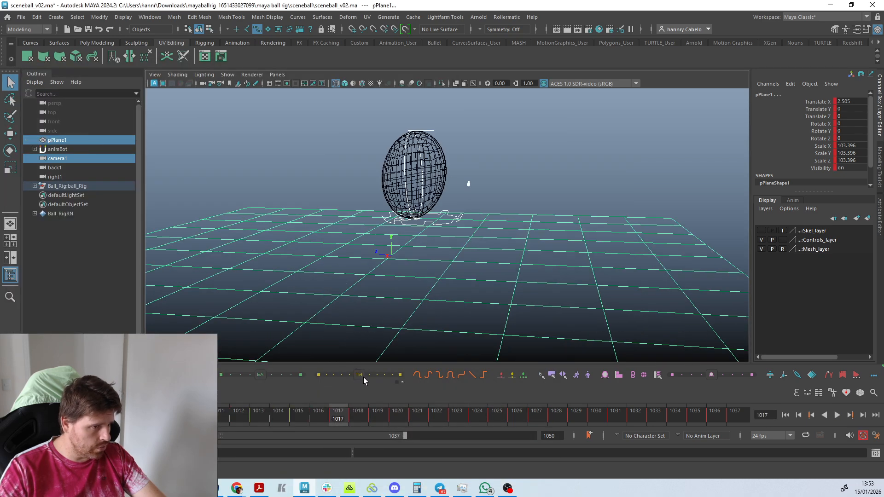
scroll(405, 308, "up", 3)
left_click_drag(315, 416, 340, 419)
left_click(467, 216)
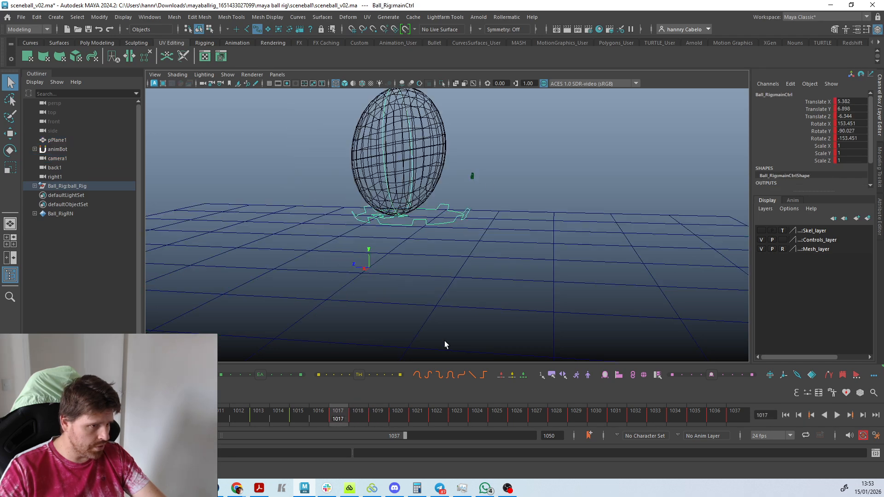
left_click(359, 416)
left_click(318, 375)
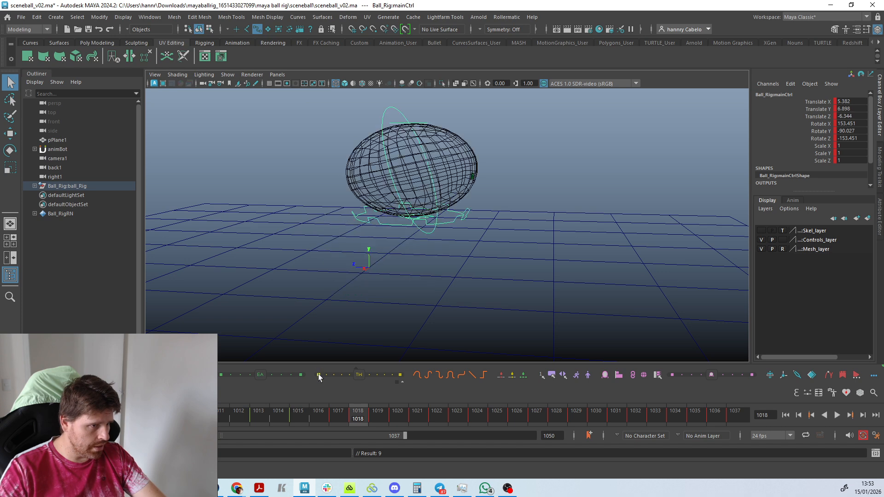
key("alt+v")
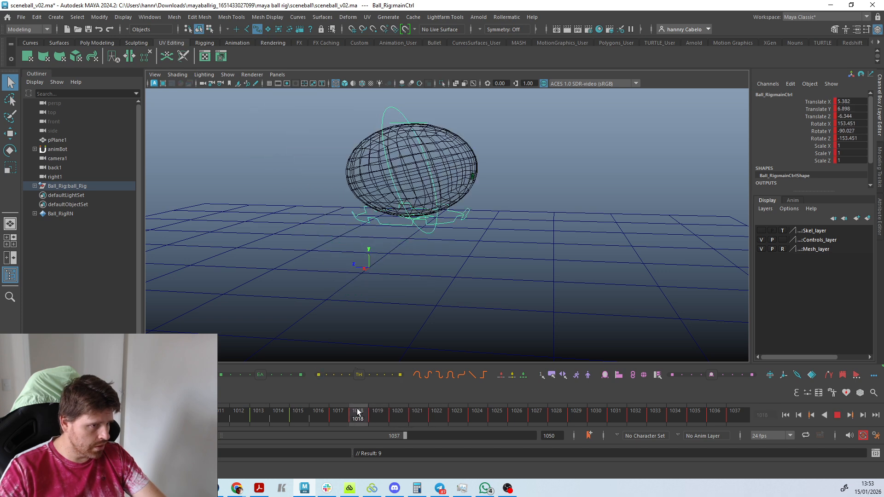
key("alt+v")
key("alt+v")
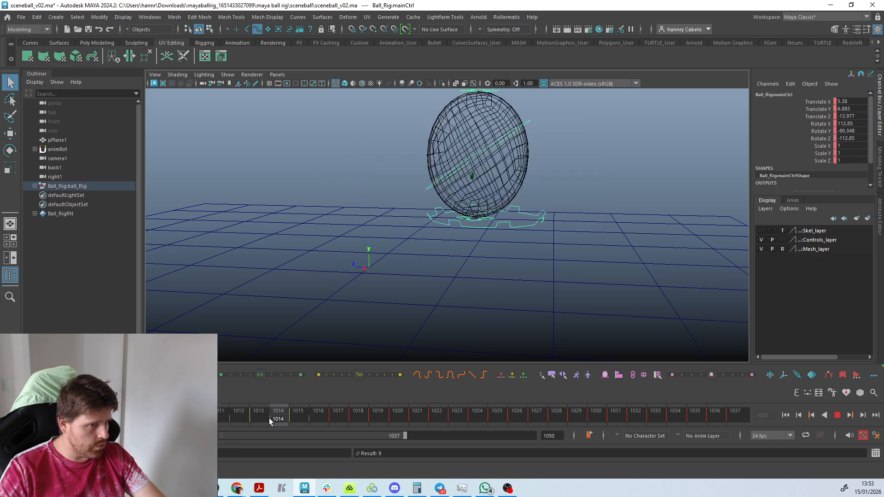
key("alt+v")
Select the ring-shaped main control at the ball's base and turn on animBot's motion trail for it.
left_click_drag(479, 269, 538, 276, "alt")
left_click(507, 231)
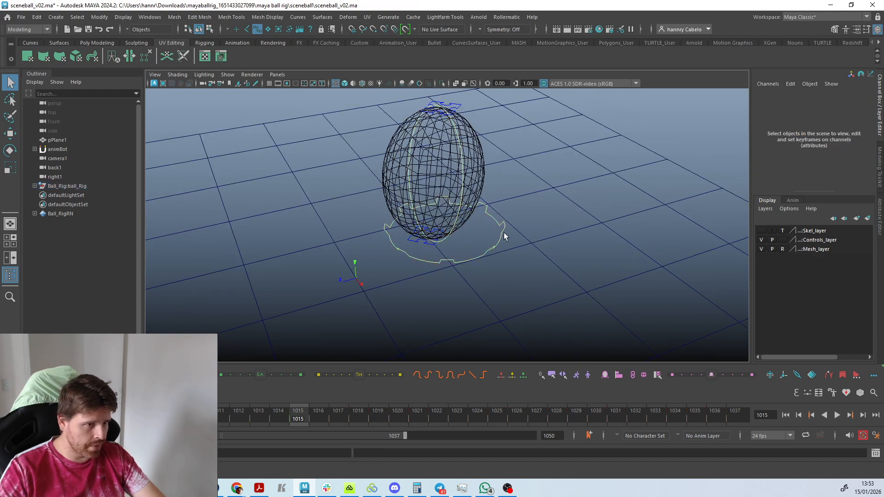
left_click(503, 230)
left_click_drag(503, 232, 473, 275, "alt")
right_click_drag(473, 275, 539, 377, "alt")
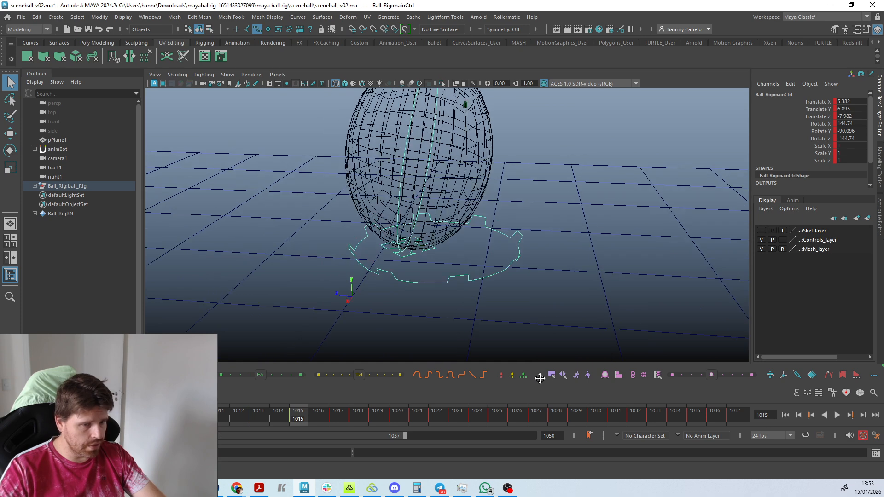
left_click(828, 376)
Play and scrub through frames 1008 to 1015 to examine the main control's path along its motion trail.
left_click_drag(405, 324, 386, 284, "alt")
key("alt+v")
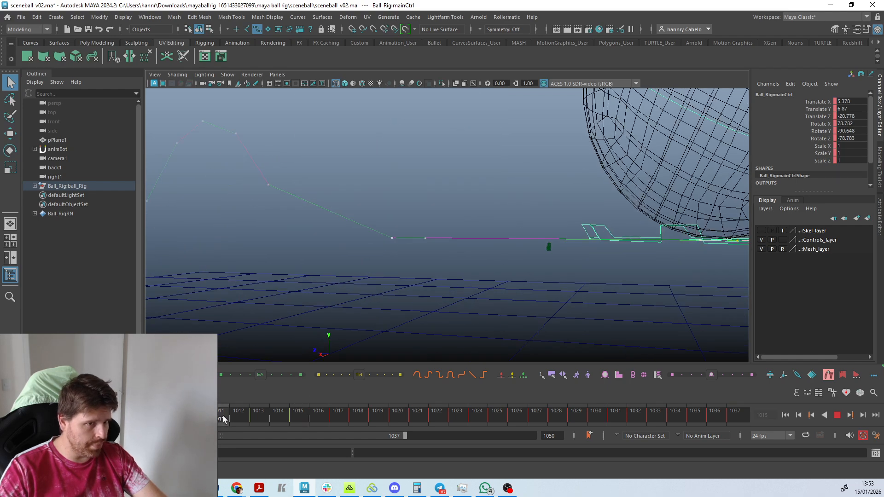
left_click_drag(294, 418, 283, 418)
left_click_drag(597, 290, 363, 397, "alt")
scroll(422, 321, "up", 5)
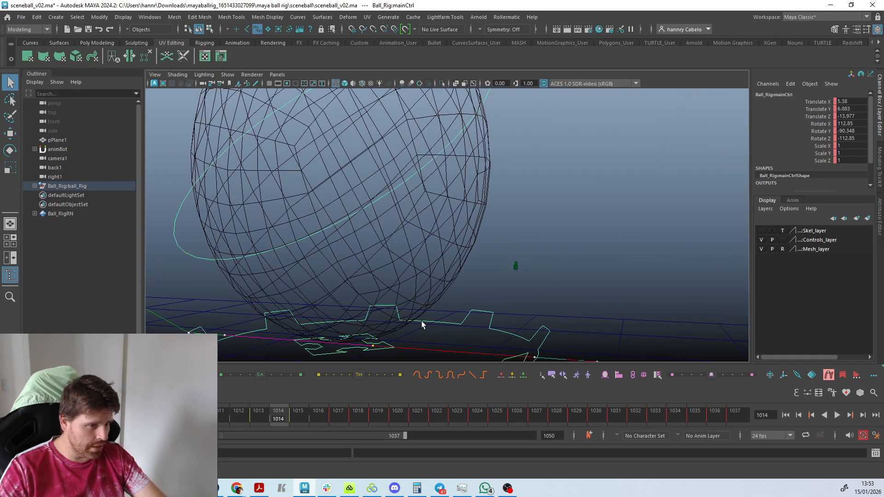
left_click_drag(199, 418, 160, 418)
key("f")
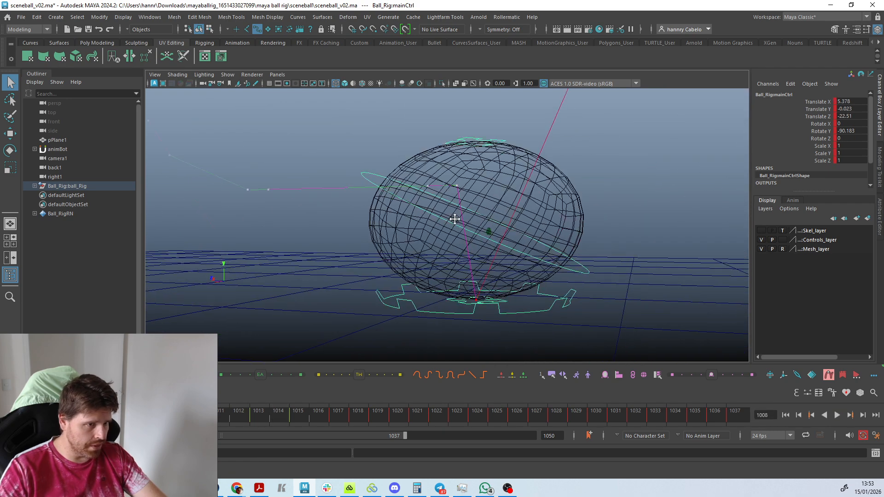
left_click(179, 418)
key("alt+v")
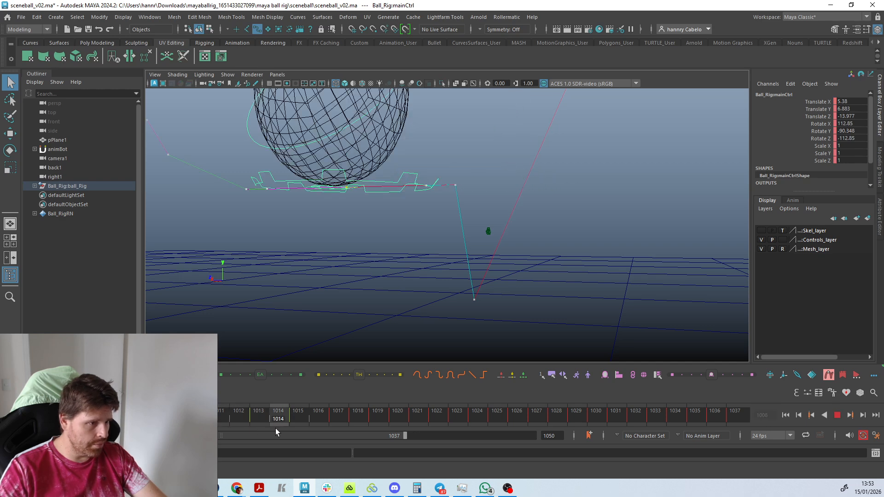
mouse_move(282, 425)
left_mouse_down()
mouse_move(312, 428)
mouse_move(243, 415)
mouse_move(290, 416)
mouse_move(236, 416)
mouse_move(277, 417)
left_mouse_up()
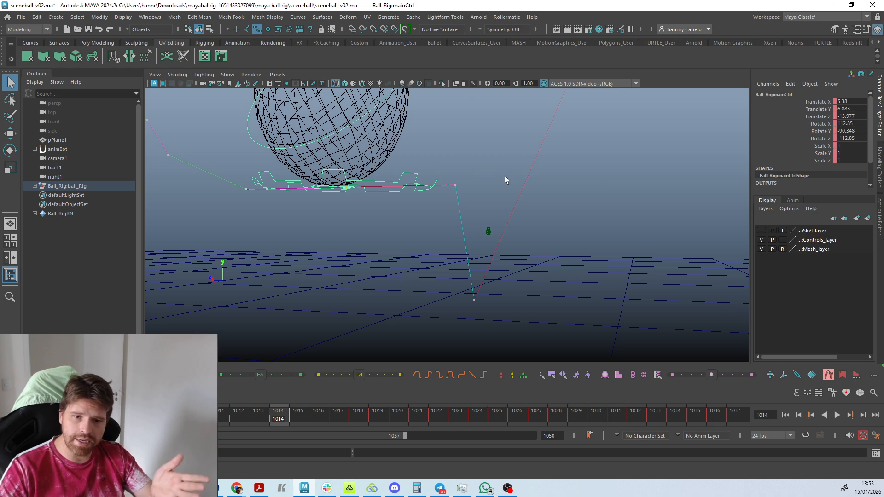
key("f")
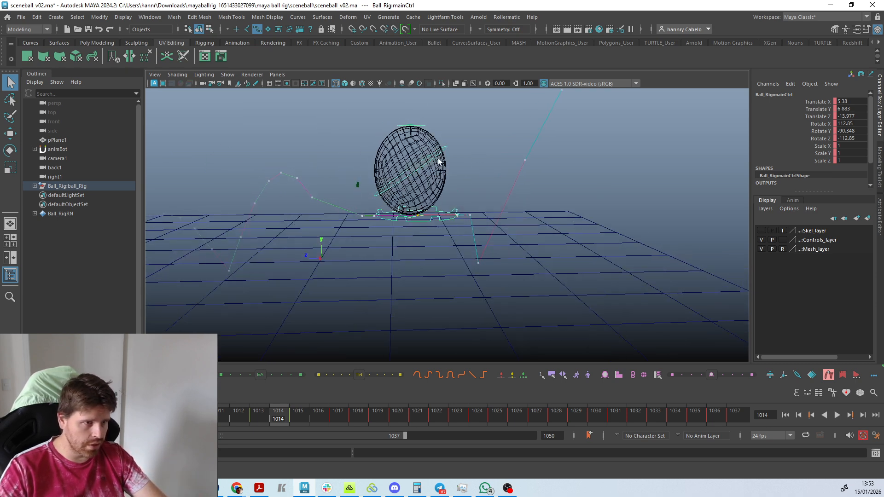
Select the ball's rotator control and show animBot's motion trail for it instead of the main control's trail.
left_click(433, 160)
left_click(832, 375)
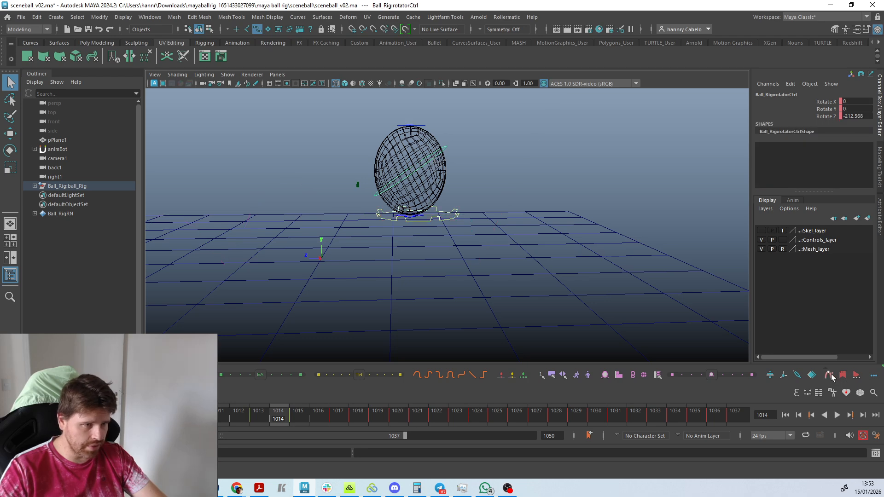
right_click_drag(329, 235, 330, 201, "alt")
middle_click_drag(330, 200, 360, 262, "alt")
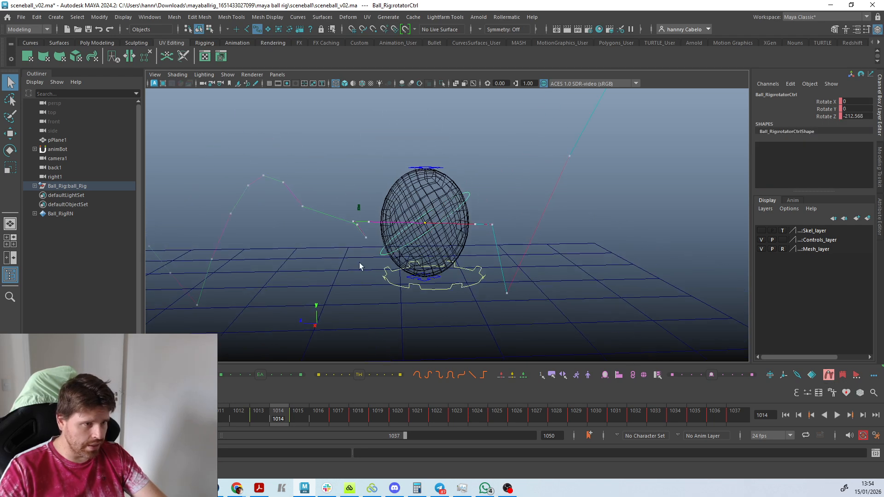
Examine the rotator control's motion trail around the ball from closer and farther viewpoints at frame 1014, undoing a stray rotation.
right_click_drag(359, 263, 410, 193, "alt")
key("w")
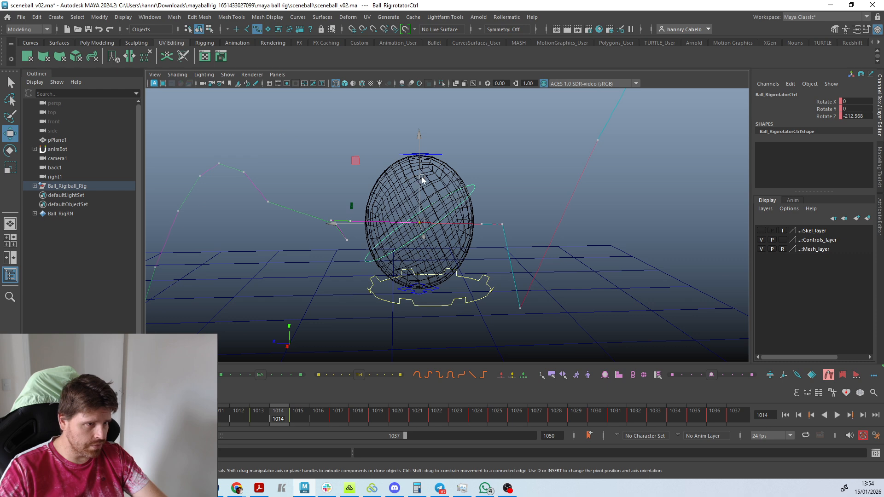
left_click(507, 210)
left_click(467, 199)
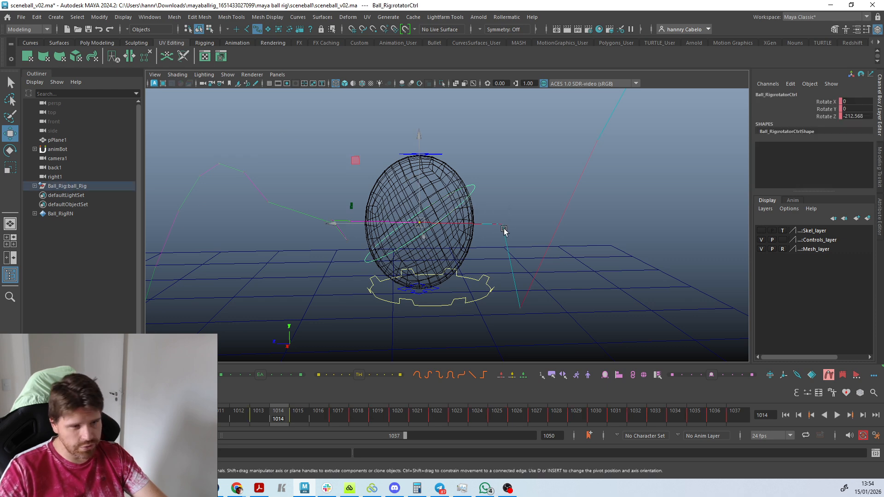
scroll(503, 227, "down", 2)
scroll(493, 222, "up", 6)
scroll(487, 221, "up", 2)
scroll(482, 226, "down", 6)
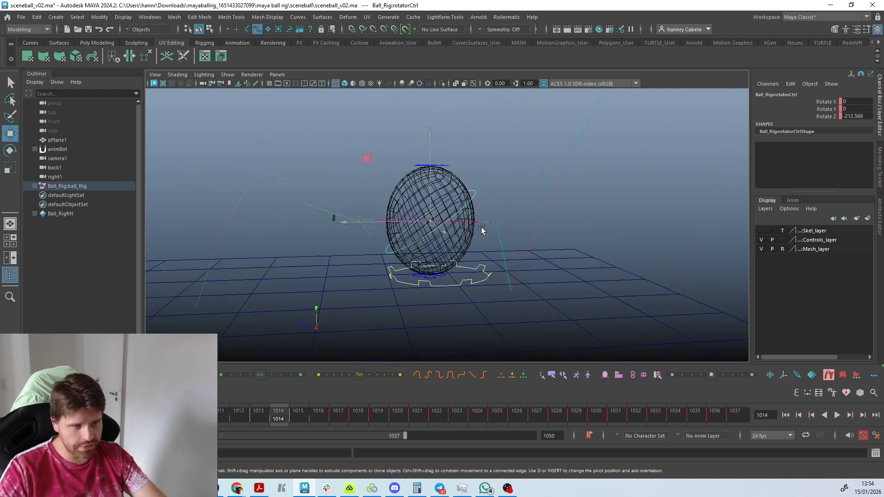
scroll(479, 225, "up", 4)
scroll(548, 206, "down", 4)
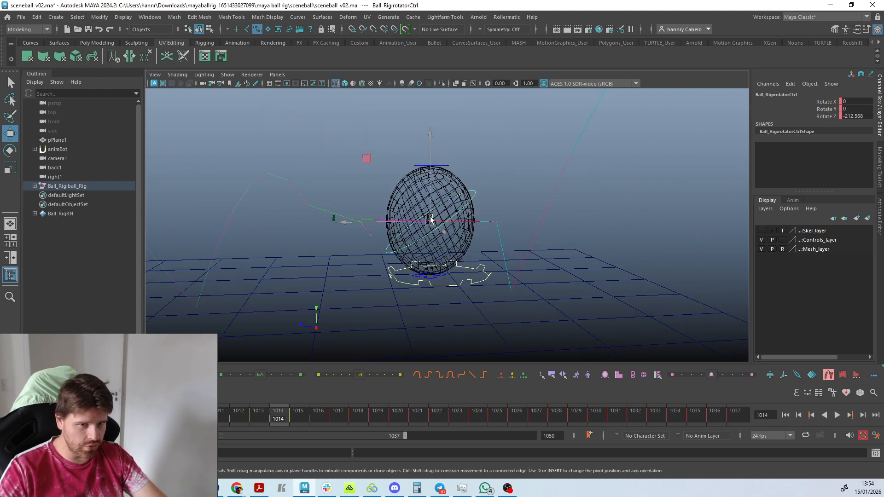
key("e")
key("ctrl+z")
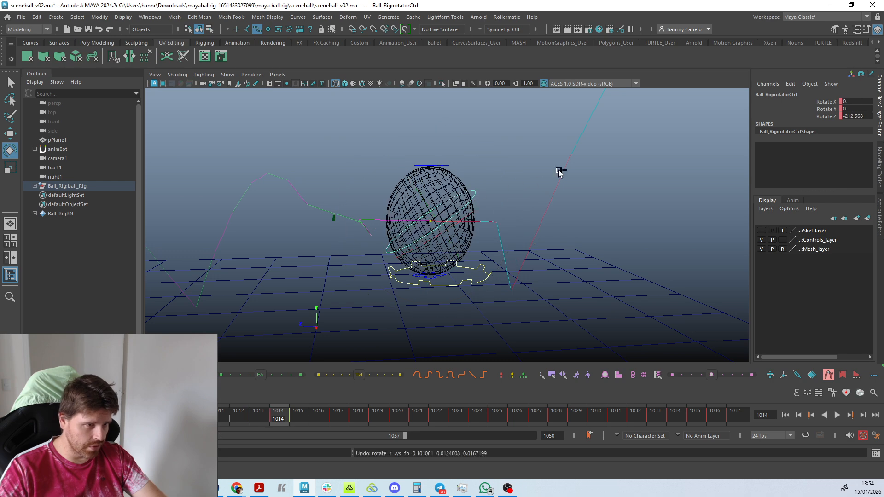
Select the ball's upper scale control and show animBot's motion trail for it instead of the rotator's trail.
left_click(434, 168)
left_click(433, 165)
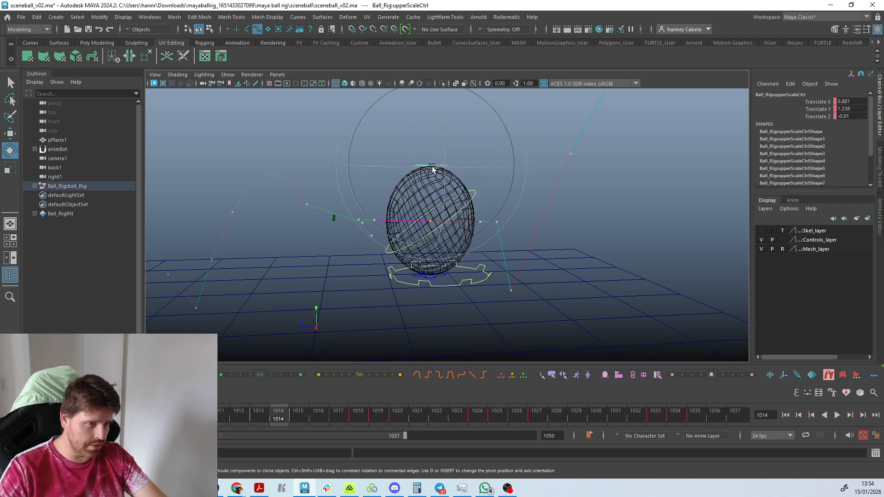
left_click(830, 376)
left_click(830, 376)
Stretch the ball at frame 1014 by raising its upper scale control to a Translate Y of 7.054.
key("w")
scroll(524, 225, "up", 3)
middle_click_drag(523, 225, 512, 318, "alt")
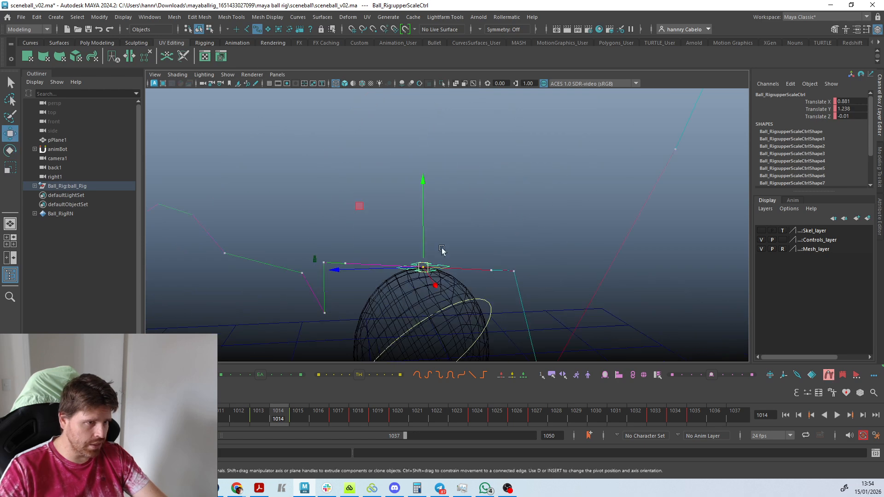
left_click_drag(422, 226, 420, 151)
scroll(433, 230, "down", 3)
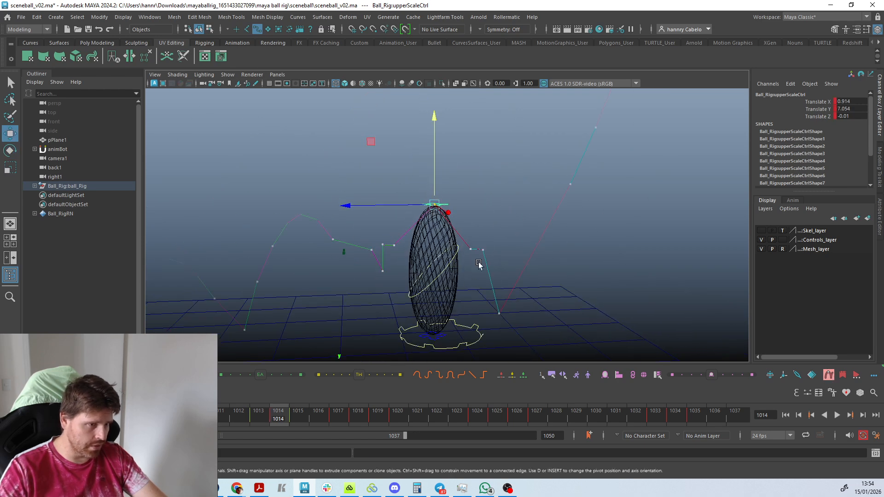
Raise the upper scale control at frame 1013 to a Translate Y of 3.115.
key("alt+comma")
key("alt+period")
key("alt+comma")
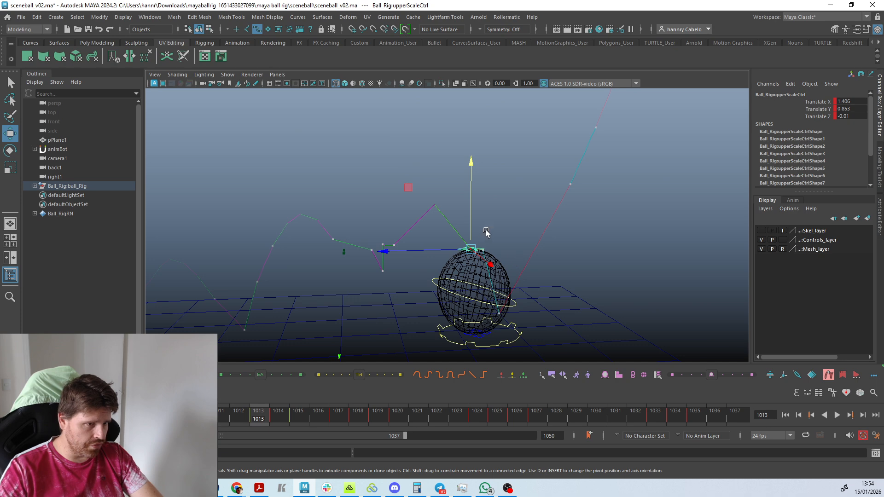
key("alt+period")
key("alt+comma")
key("alt+period")
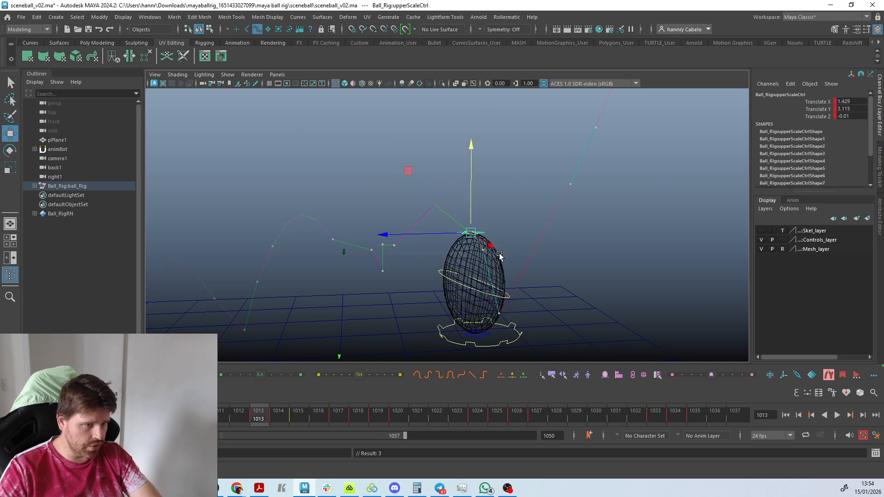
Raise the upper scale control at frame 1015 to a Translate Y of 3.809.
key("alt+period")
left_click_drag(395, 223, 390, 202)
key("alt+comma")
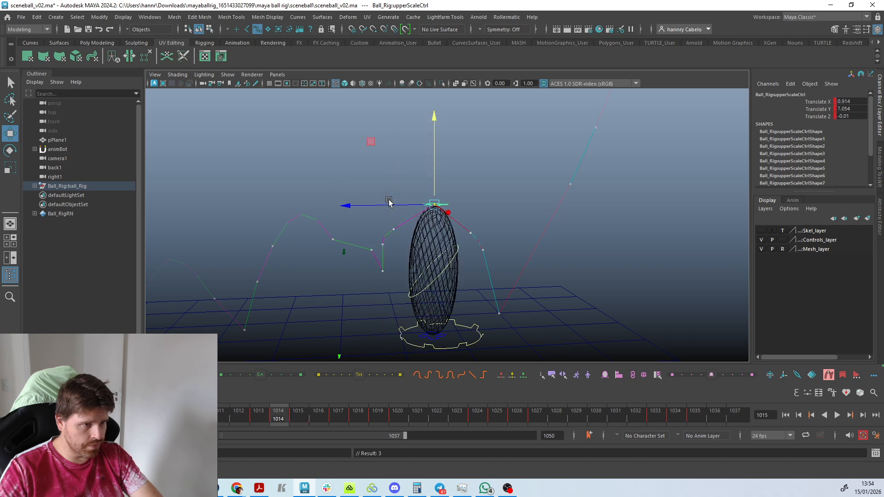
key("alt+comma")
key("alt+period")
Shift the upper scale control sideways to Translate X 3.368 at frame 1019 and -0.737 at frame 1017.
key("period")
key("period")
key("period")
key("comma")
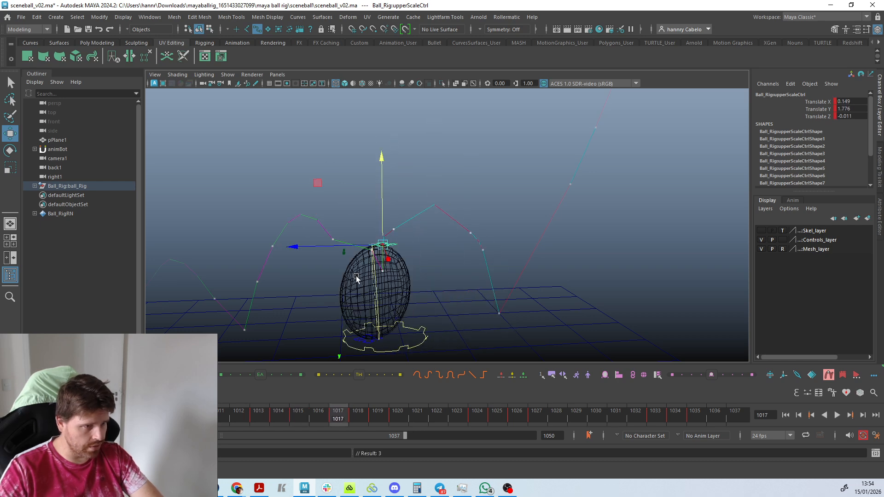
key("period")
key("period")
key("comma")
key("comma")
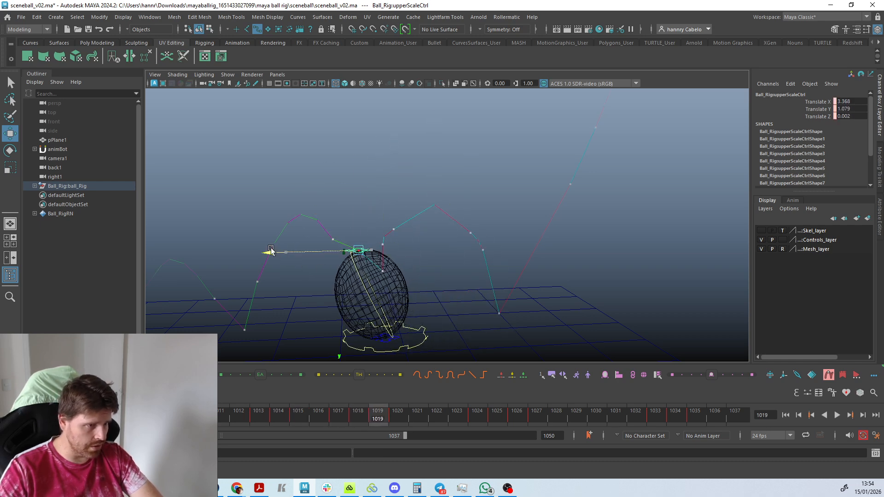
left_click_drag(319, 247, 327, 248)
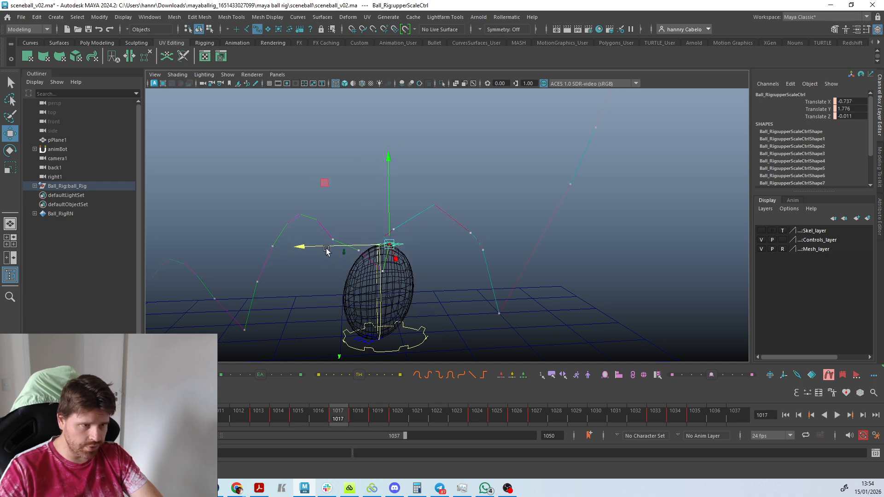
Shift the upper scale control to Translate X -1.17 at frame 1015 and key it.
key("period")
key("comma")
key("comma")
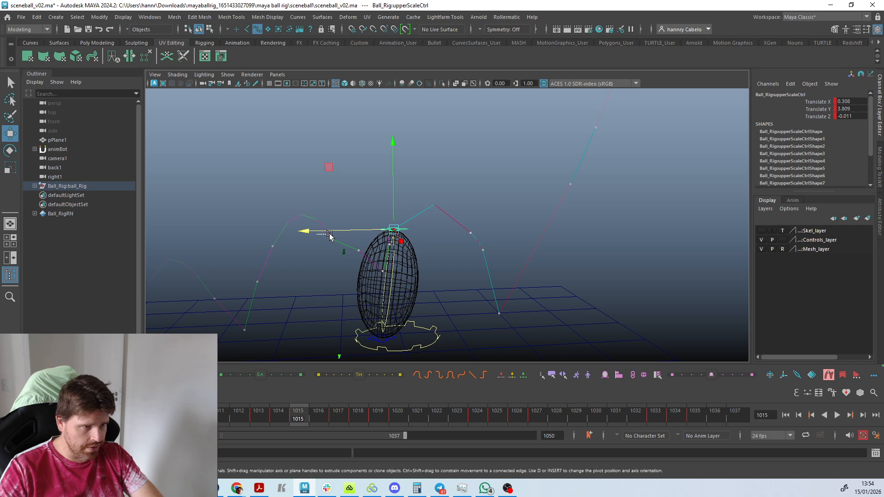
left_click(328, 233)
key("ctrl+z")
left_click_drag(326, 231, 335, 233)
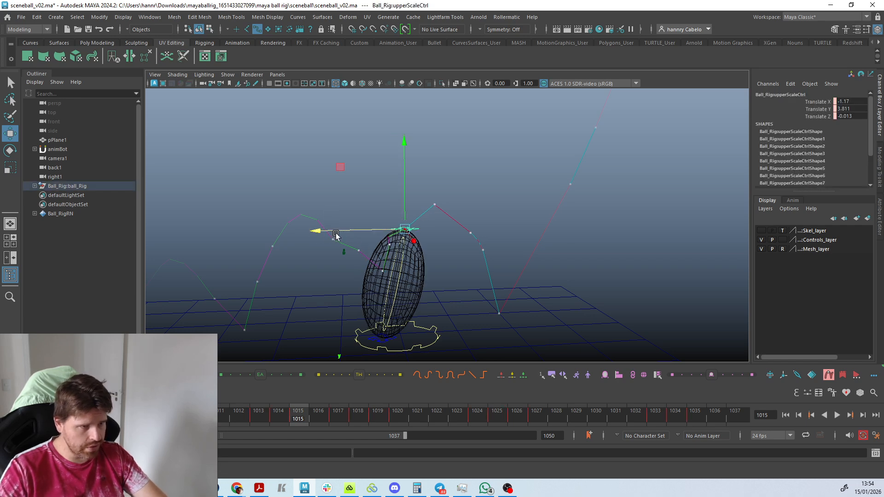
key("s")
Adjust the upper scale control's height around frame 1017 to even out its motion trail, and key the new position.
key("comma")
key("comma")
key("period")
key("period")
key("period")
key("period")
key("period")
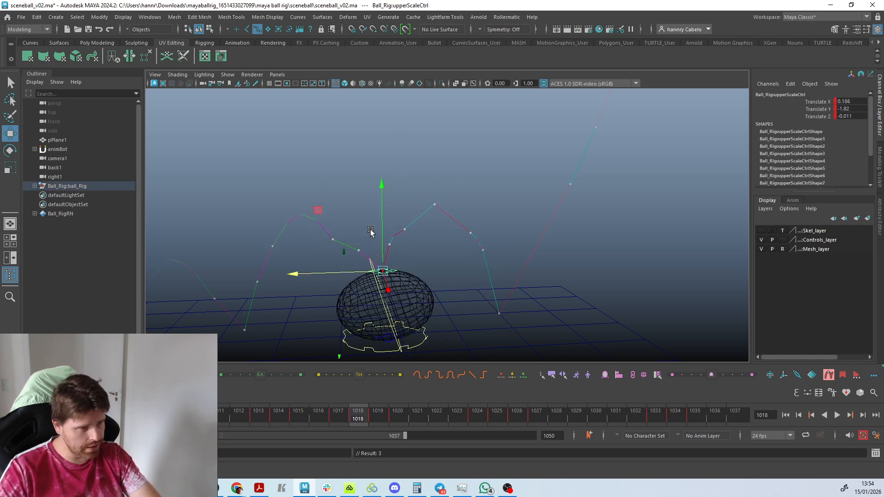
key("comma")
key("comma")
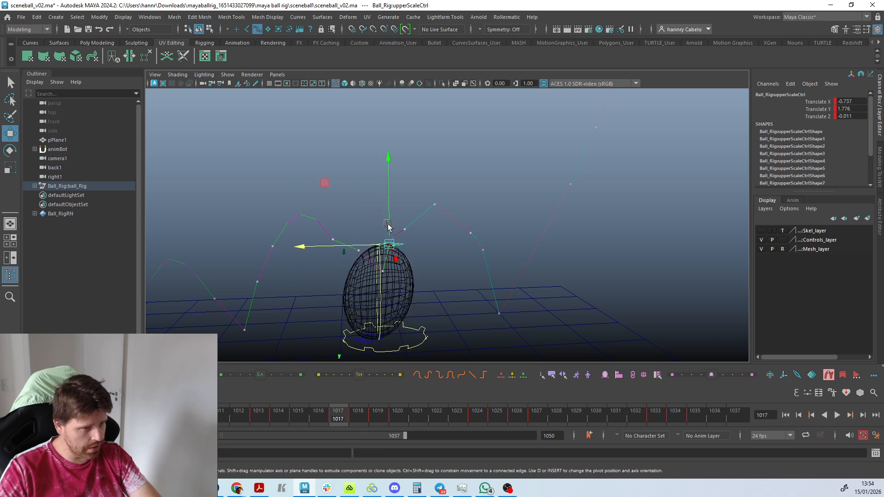
left_click(394, 223)
key("ctrl+z")
left_click_drag(393, 221, 404, 187)
key("s")
Shift the upper scale control sideways at frame 1015 to smooth the arc of its motion trail, and key it.
key("comma")
key("comma")
key("period")
left_click_drag(349, 211, 372, 211)
key("s")
key("comma")
key("comma")
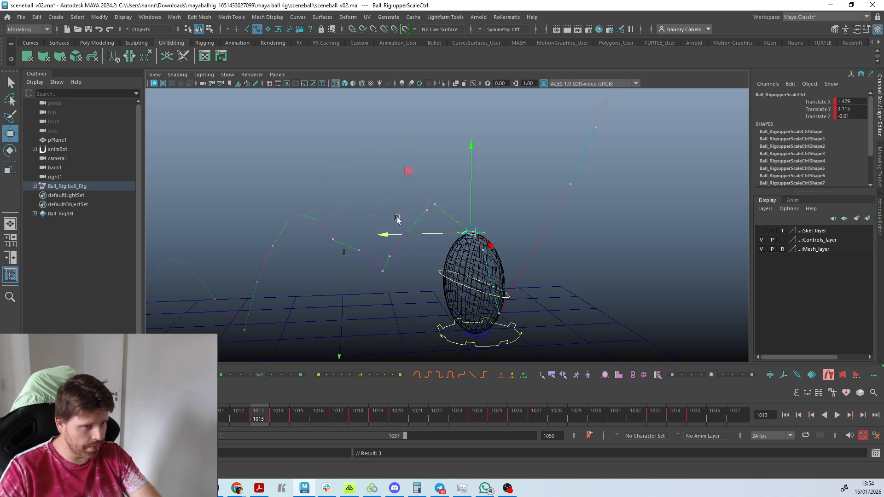
Step through the frames from 1013 past 1019 to examine the upper scale control's reshaped motion trail.
key("period")
key("period")
key("period")
key("period")
key("period")
key("period")
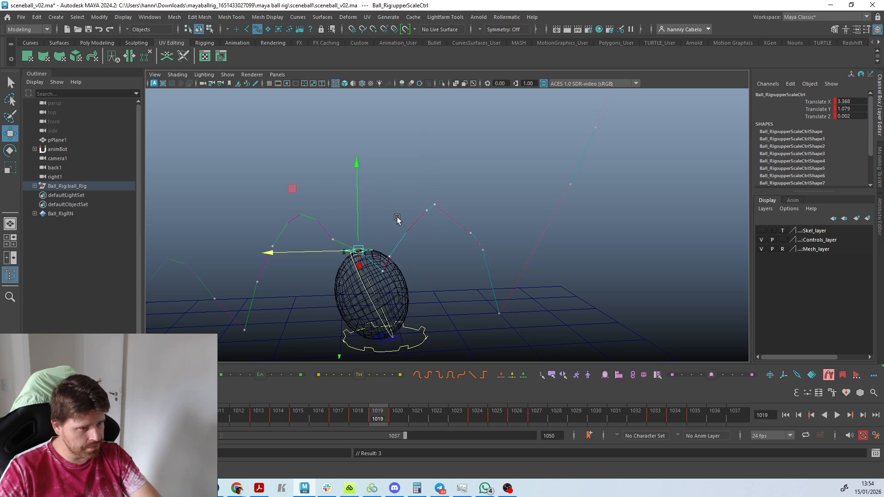
key("period")
key("period")
key("comma")
key("comma")
key("period")
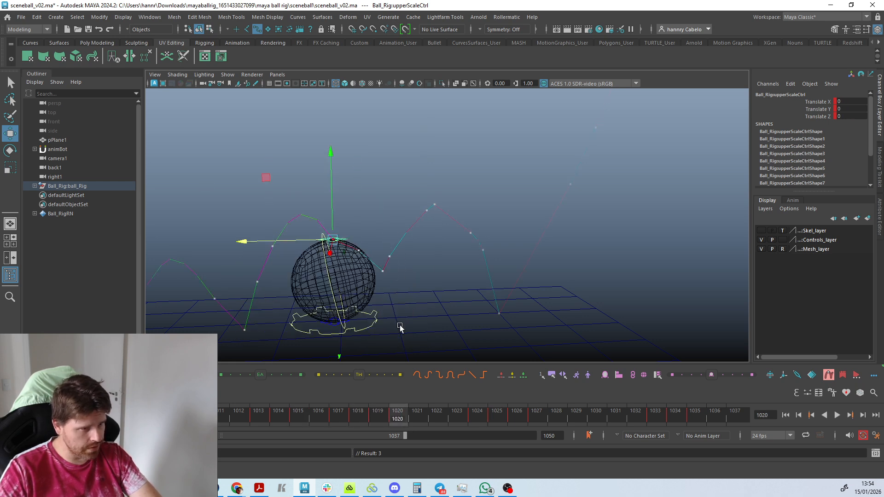
Select the ball's main control at frame 1020 and switch animBot's motion trail to it.
left_click(372, 315)
left_click(831, 376)
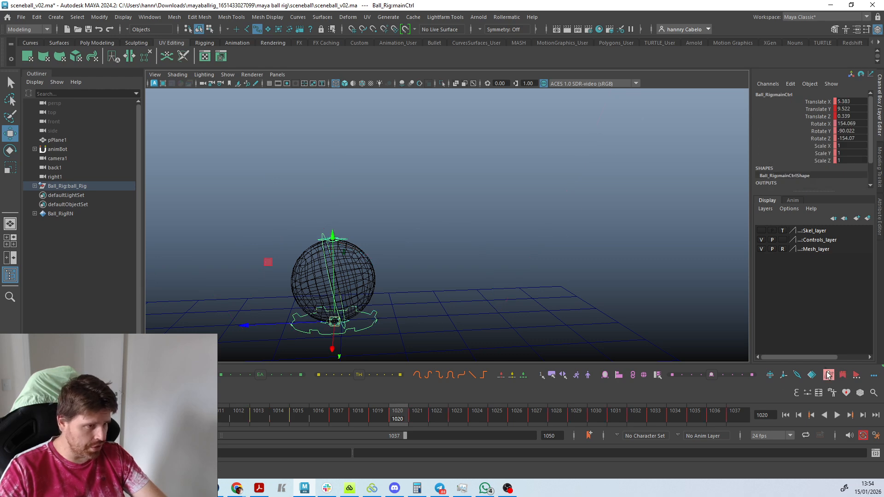
scroll(359, 297, "up", 3)
middle_click_drag(360, 300, 432, 161, "alt")
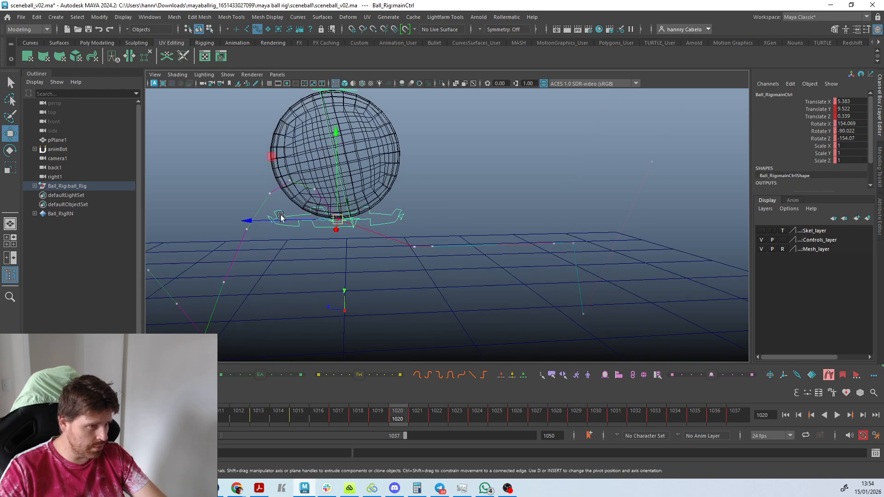
Move the main control to Translate Z -2.013 at frame 1020, and check the following frames up to 1023.
left_click_drag(278, 220, 306, 220)
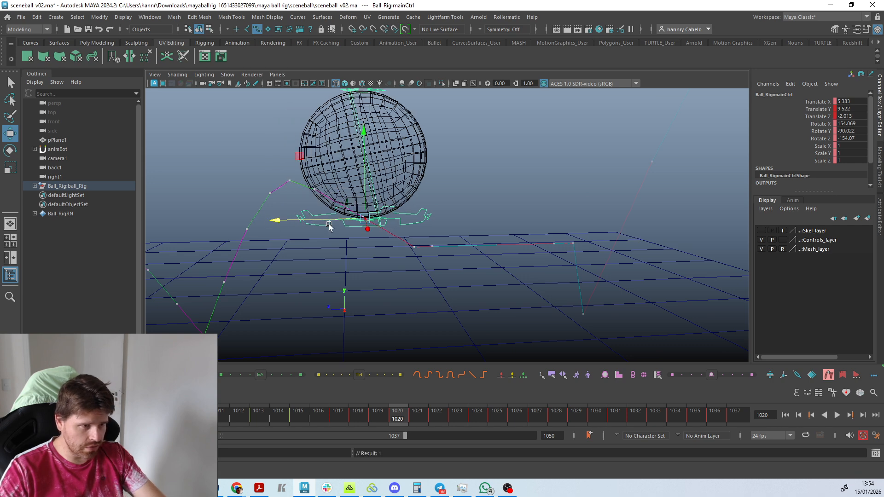
key("alt+period")
key("alt+period")
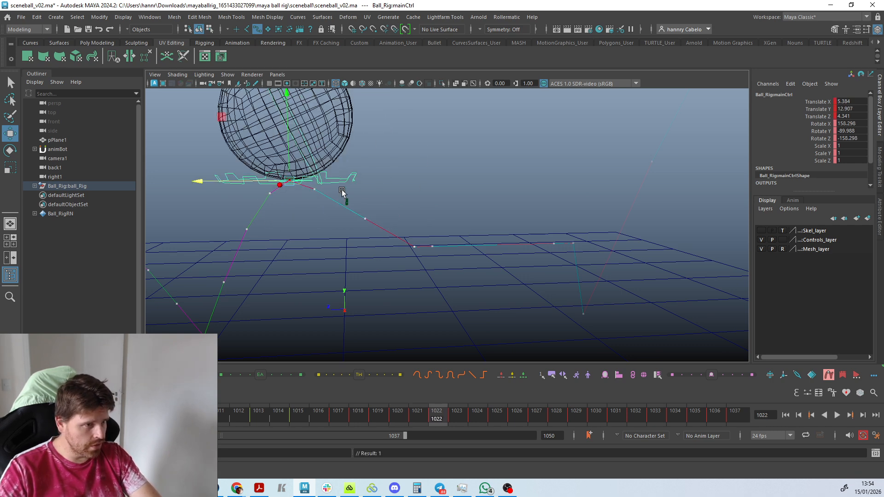
key("alt+period")
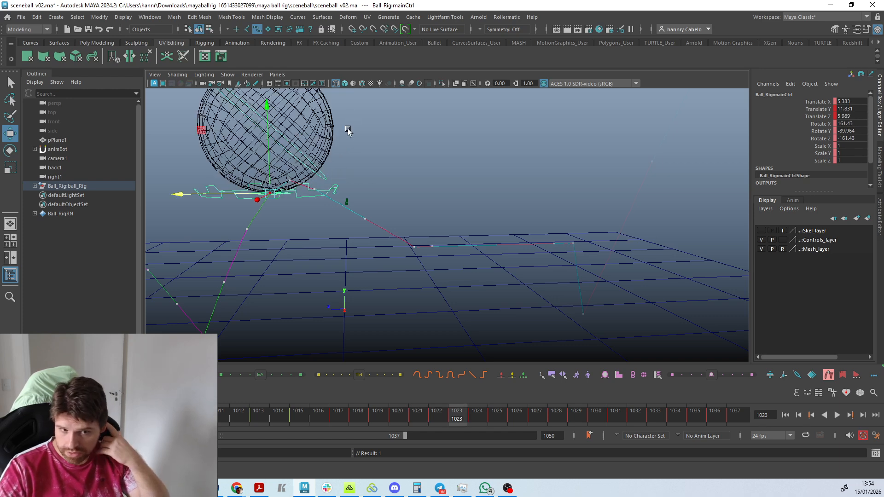
View the whole bounce path from farther away and turn off animBot's motion trail for the main control.
scroll(348, 112, "down", 6)
scroll(410, 203, "up", 4)
scroll(438, 218, "down", 2)
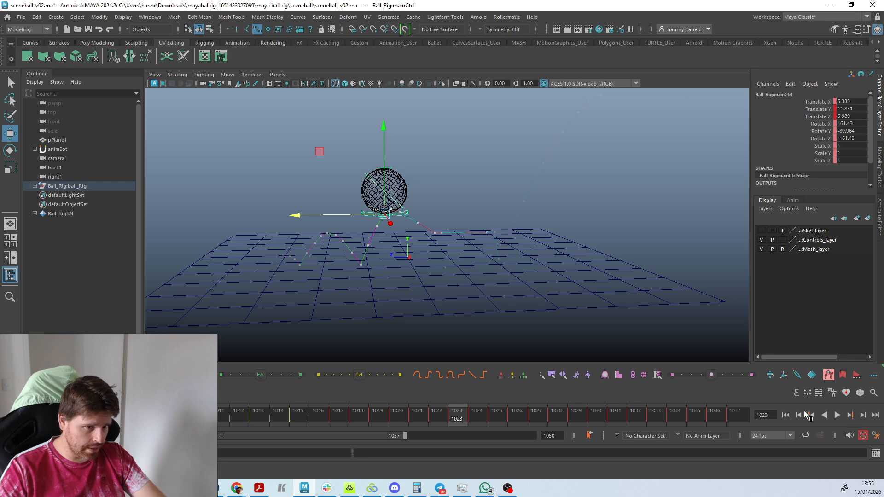
right_click_drag(718, 329, 616, 295, "alt")
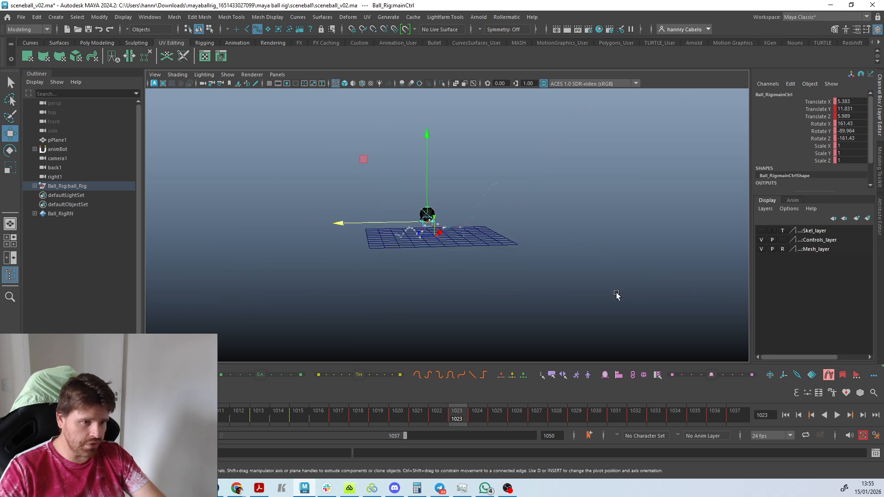
left_click_drag(501, 262, 696, 281, "alt")
right_click_drag(695, 281, 833, 355, "alt")
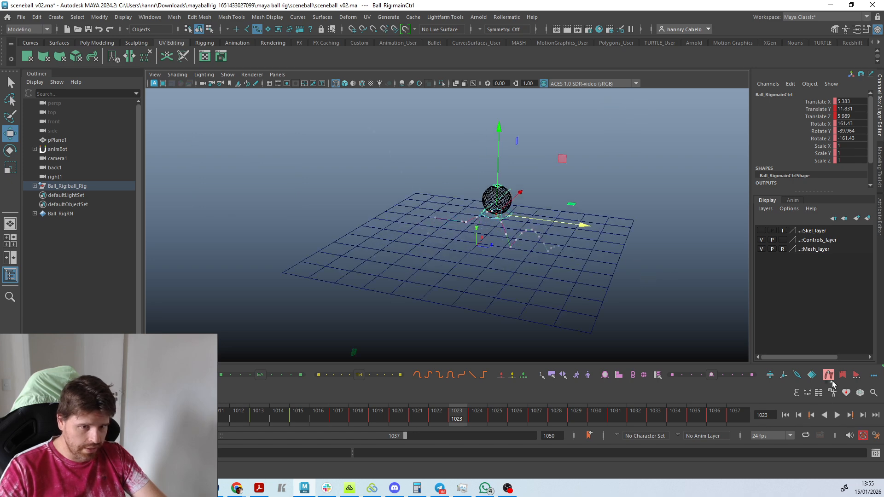
left_click(829, 376)
Display the ball and ground shaded with textures in the viewport, and view the ball's main control up close.
key("6")
right_click_drag(474, 244, 574, 281, "alt")
middle_click_drag(574, 267, 481, 290, "alt")
mouse_move(482, 290)
left_mouse_down("alt")
mouse_move(451, 275)
mouse_move(534, 292)
mouse_move(504, 255)
mouse_move(400, 276)
mouse_move(425, 294)
left_mouse_up("alt")
right_click_drag(424, 294, 436, 304, "alt")
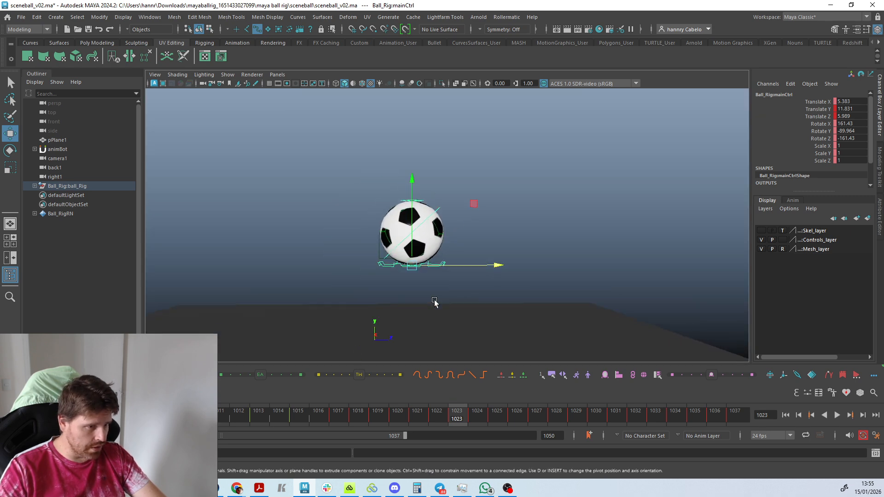
left_click_drag(437, 304, 481, 303, "alt")
left_click(445, 282)
left_click(443, 267)
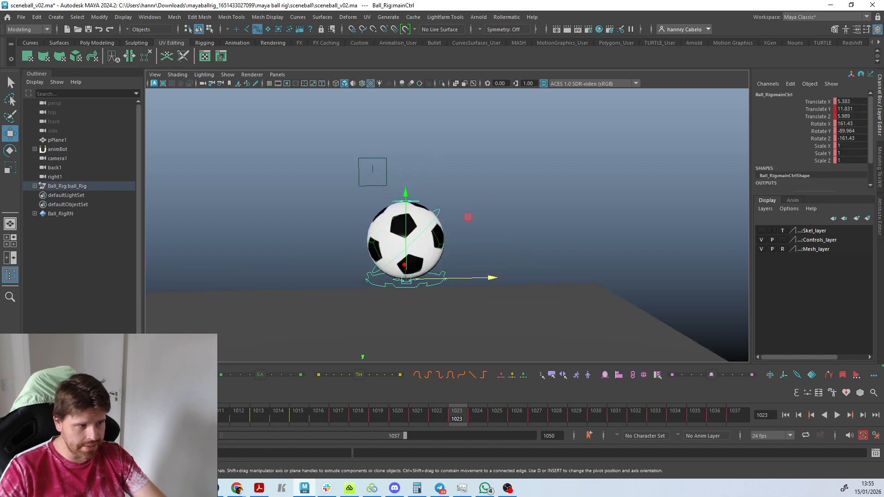
Undo the recent edits and selections made on the ball's main and upper scale controls.
key("ctrl+z")
key("ctrl+z")
key("ctrl+z")
key("ctrl+z")
key("ctrl+z")
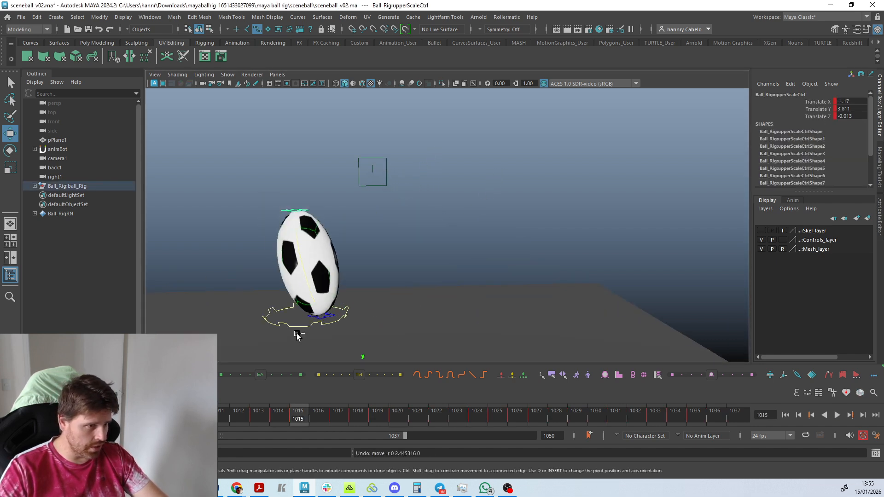
key("ctrl+z")
key("ctrl+z")
key("ctrl+z")
key("ctrl+z")
key("ctrl+z")
key("ctrl+z")
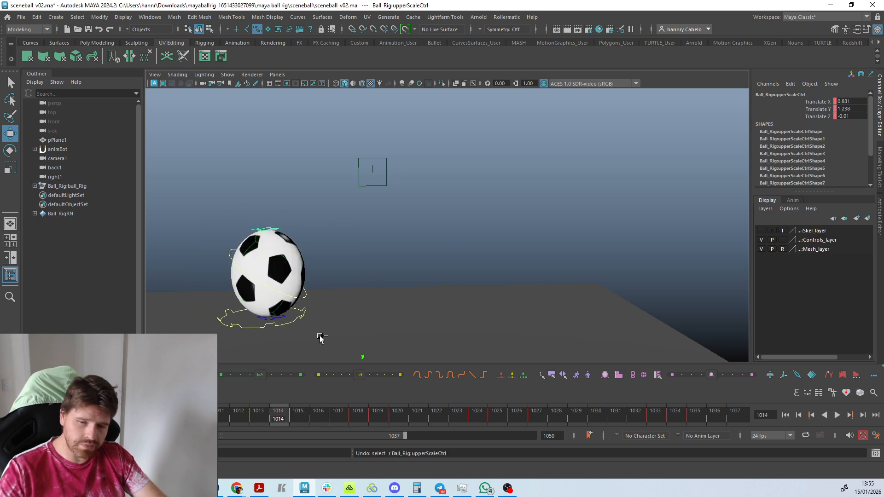
key("ctrl+z")
key("ctrl+z")
key("ctrl+z")
key("ctrl+z")
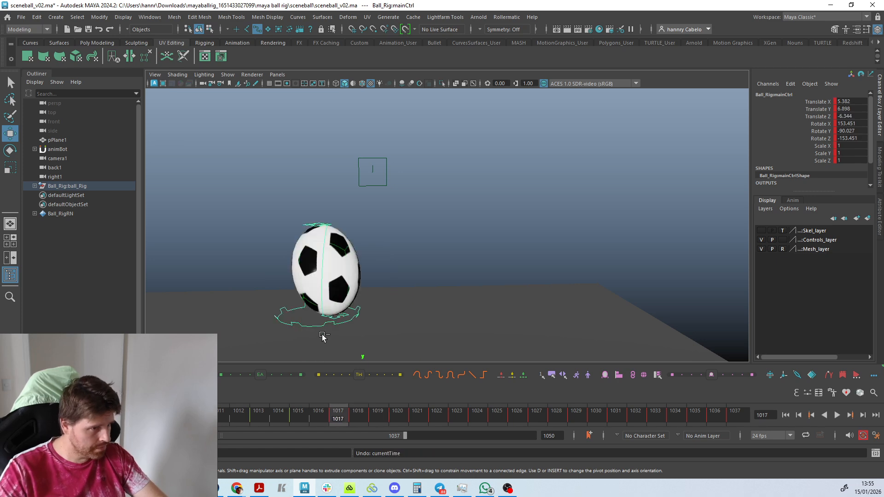
key("ctrl+z")
key("ctrl+z")
key("ctrl+z")
key("ctrl+z")
key("ctrl+z")
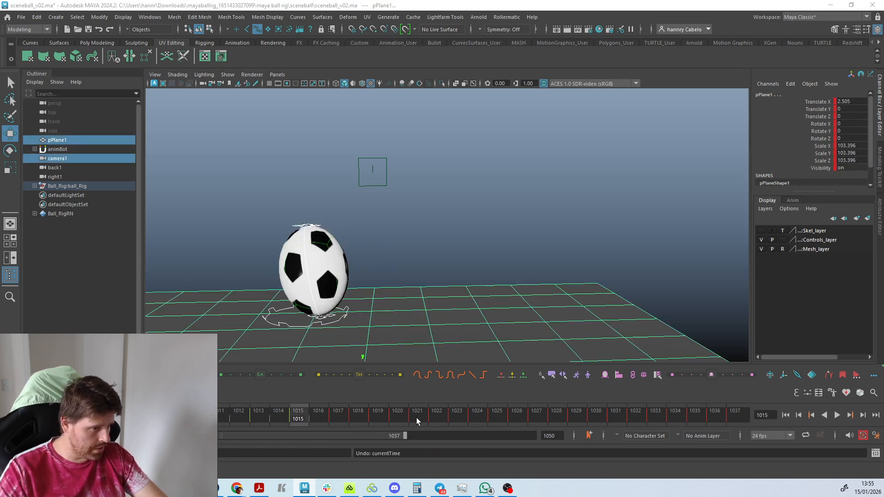
Undo the latest time changes and scrub through the bounce to frame 1037, with the whole ground plane in view.
key("ctrl+z")
key("ctrl+z")
key("ctrl+z")
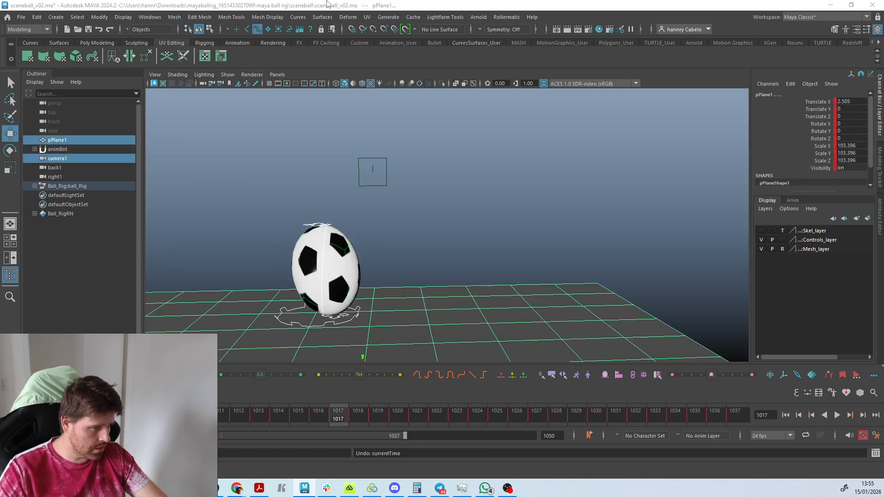
scroll(362, 285, "down", 5)
left_click_drag(202, 421, 746, 427)
scroll(600, 257, "down", 3)
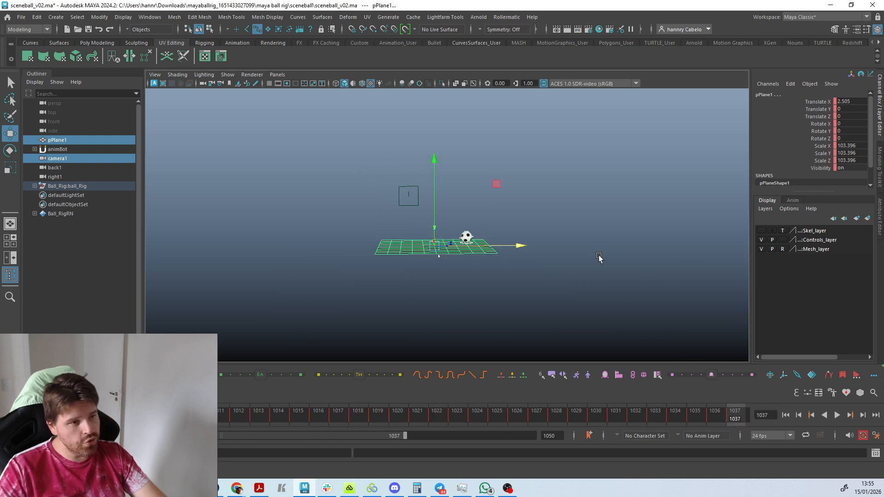
Look through the scene's shot camera and play the bounce animation, stopping at frame 1002.
left_click(276, 75)
mouse_move(315, 89)
left_click(394, 86)
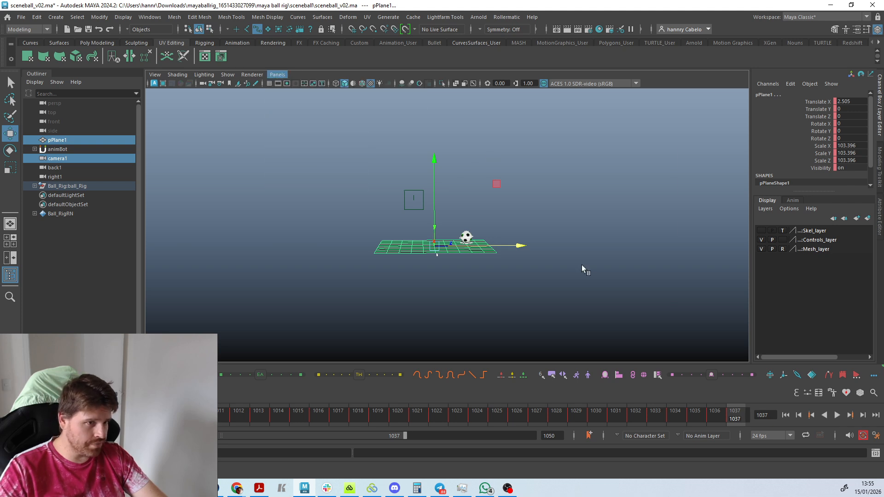
key("alt+v")
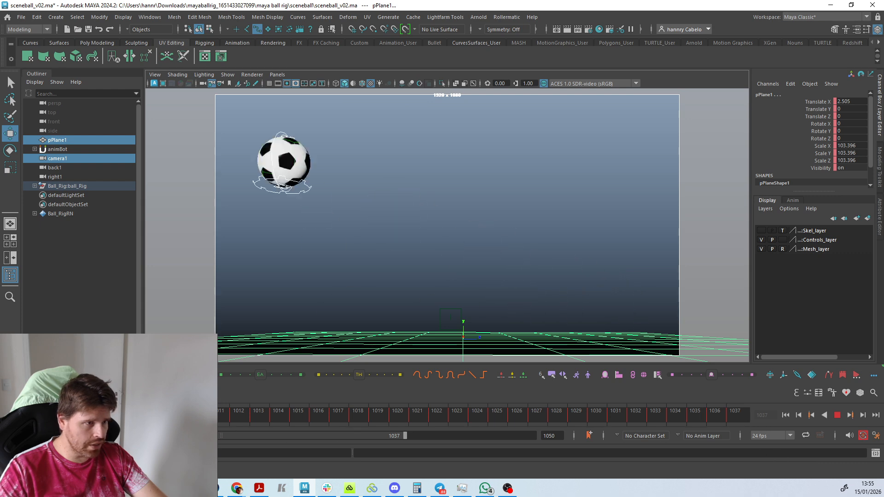
key("alt+v")
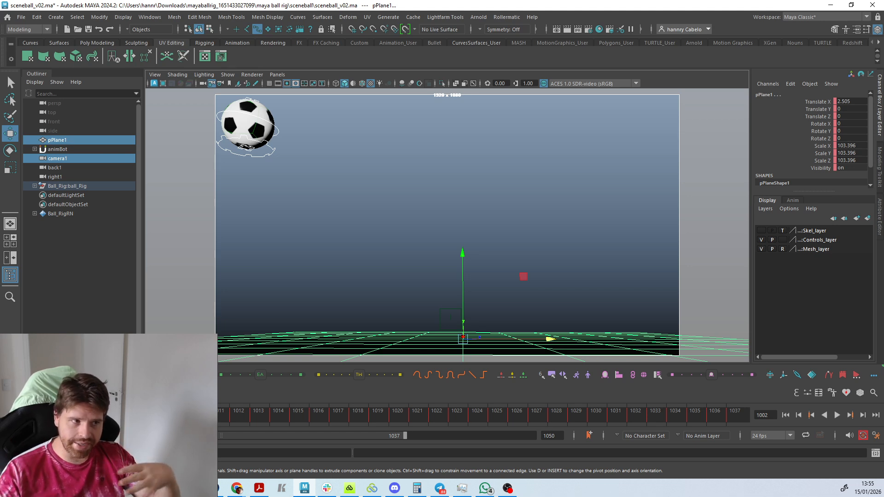
Try moving the ball's main control to Translate Z -6.329 at frame 1002, and undo the move.
left_click(421, 194)
left_click(275, 151)
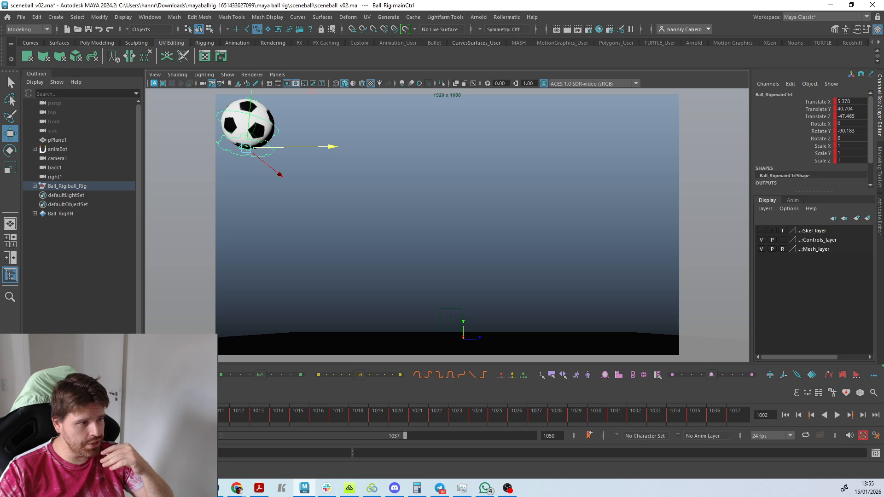
left_click_drag(332, 146, 520, 144)
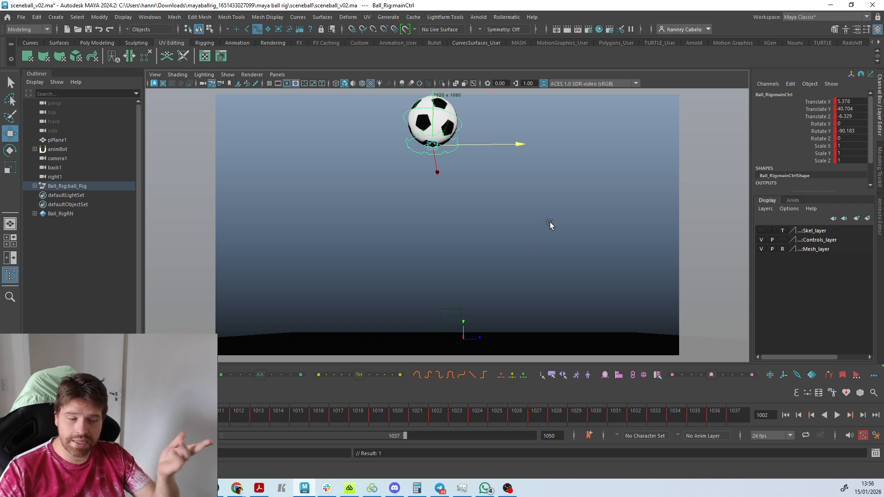
key("ctrl+z")
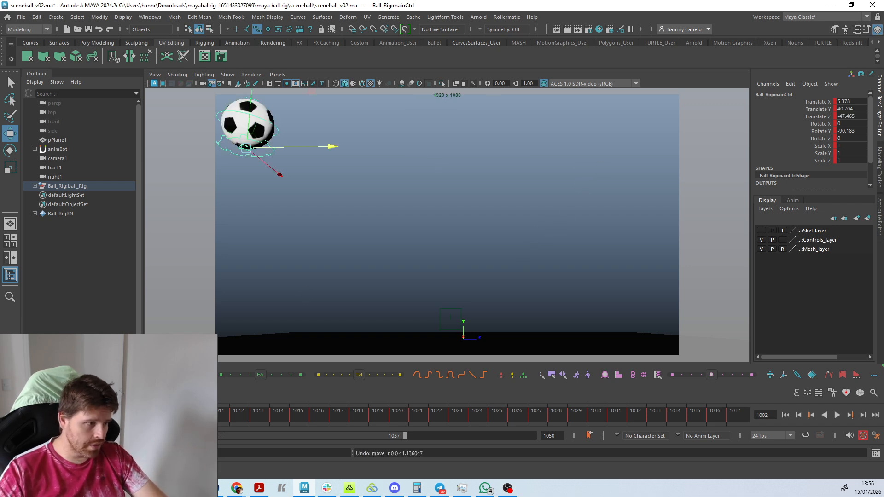
Go to frame 1001, open the Graph Editor beside the ball and show the main control's Translate Y curve.
key("alt+comma")
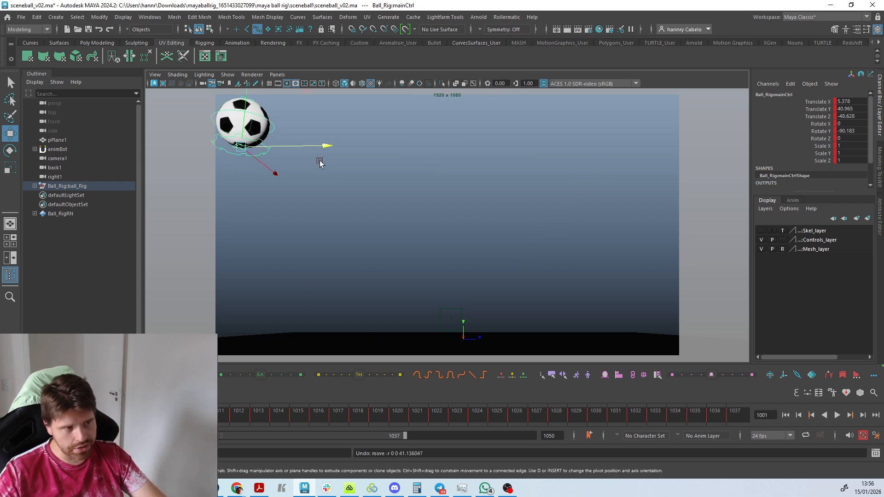
left_click(150, 17)
mouse_move(182, 74)
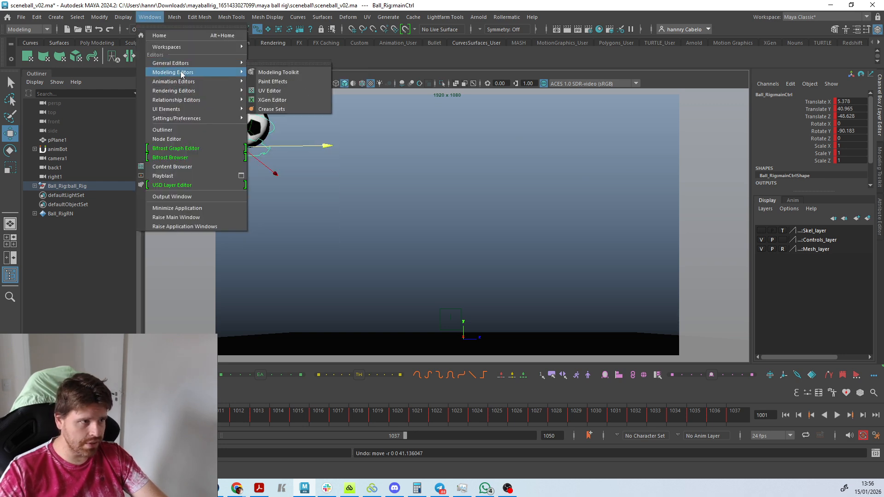
left_click(278, 81)
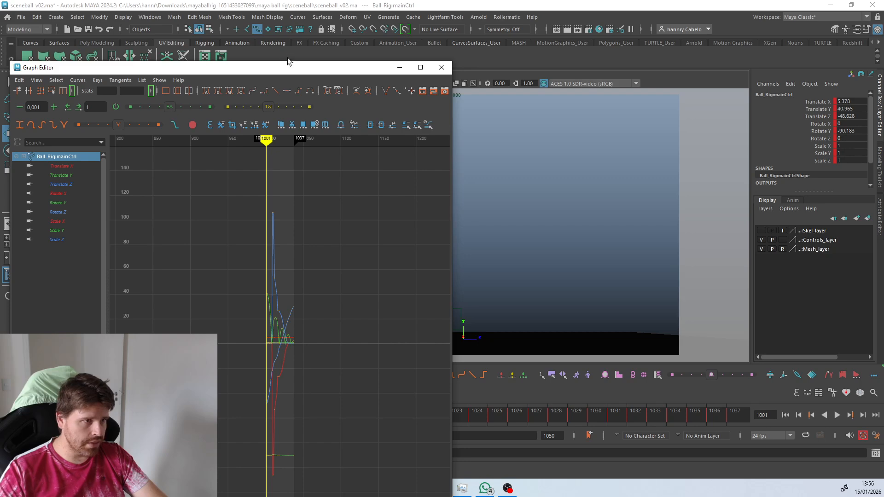
left_click_drag(287, 61, 736, 100)
left_click(521, 214)
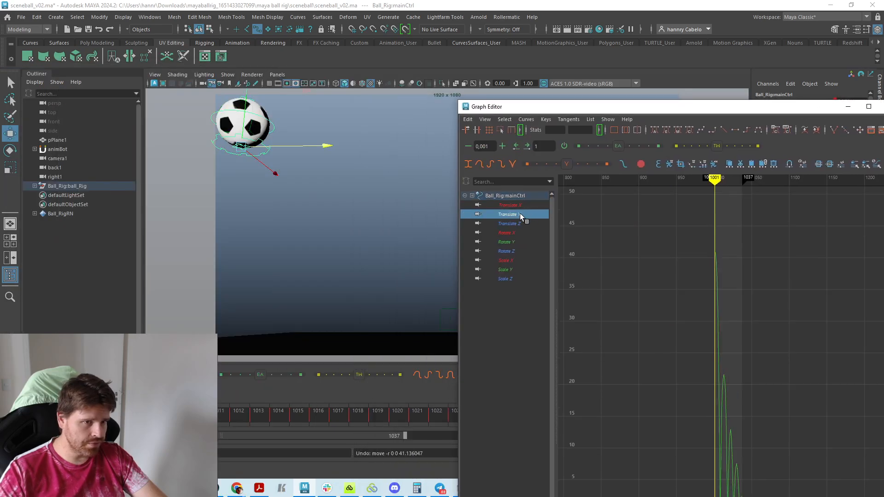
Isolate the main control's Translate X curve in the Graph Editor, select its keys and frame the curve.
left_click(510, 205)
key("f")
key("f")
left_click_drag(797, 402, 866, 463)
key("f")
scroll(733, 408, "down", 5)
middle_click_drag(734, 408, 722, 388, "shift")
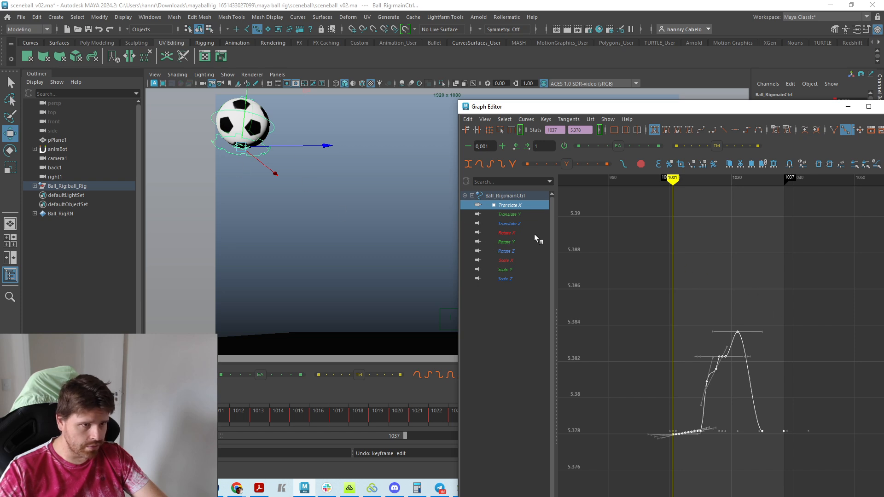
Try raising all Translate Z keys until frame 1001 reads -14.129, minimize the Graph Editor and undo the shift.
left_click(514, 224)
scroll(773, 415, "down", 5)
left_click_drag(801, 435, 679, 302)
key("f")
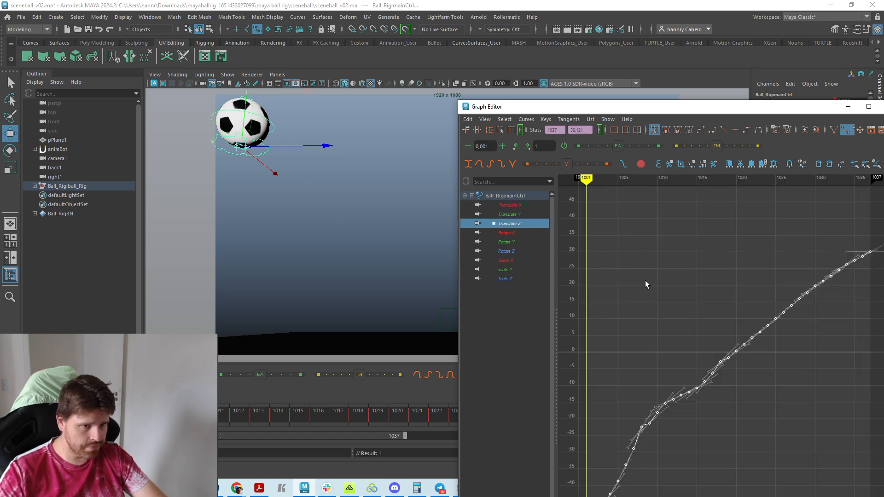
middle_click_drag(645, 281, 624, 195, "shift")
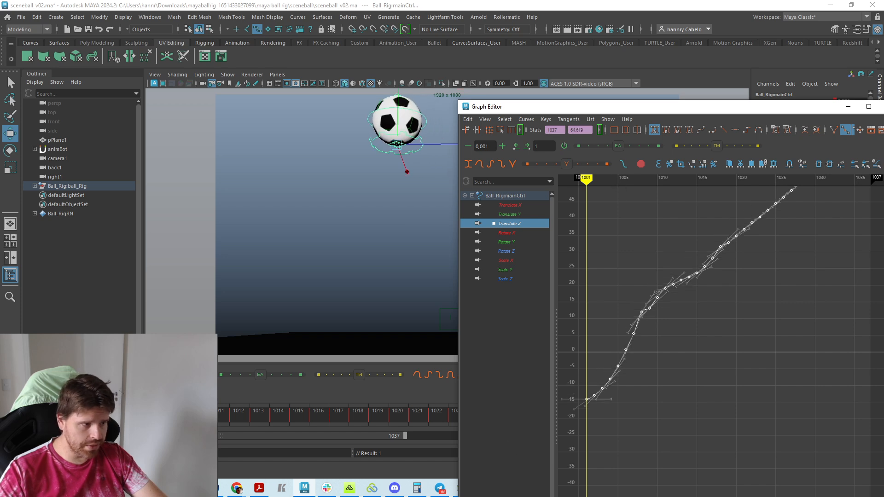
mouse_move(21, 415)
left_mouse_down()
mouse_move(160, 415)
mouse_move(21, 414)
left_mouse_up()
left_click(848, 107)
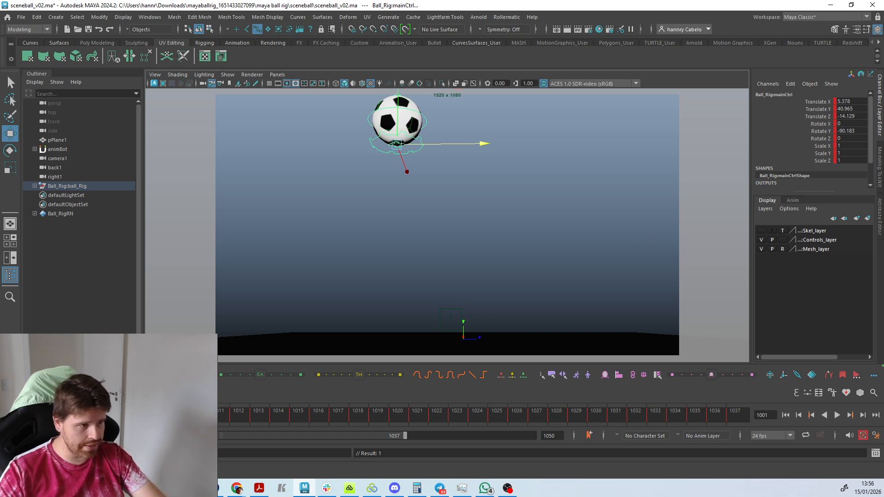
key("ctrl+z")
Offset the main control's whole animation with animBot's Global Offset to Translate Z -5.241 at frame 1001, turn the offset off and play the result.
left_click(286, 163)
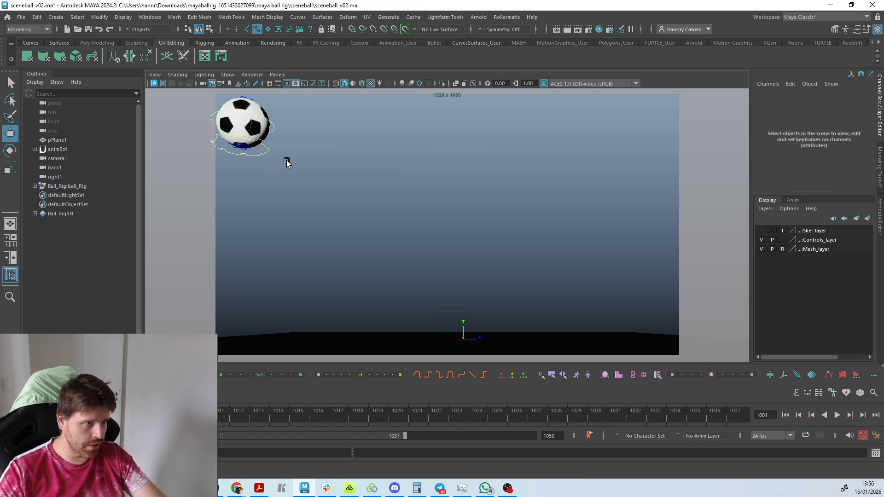
left_click(261, 144)
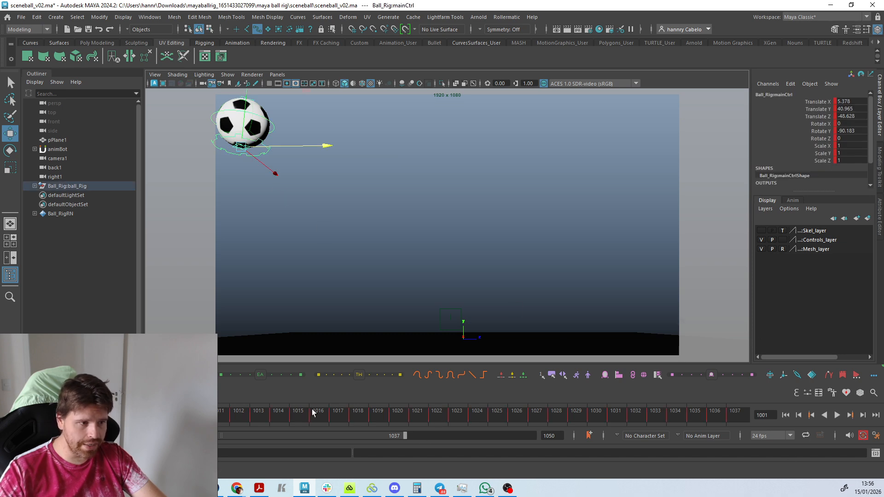
left_click(812, 376)
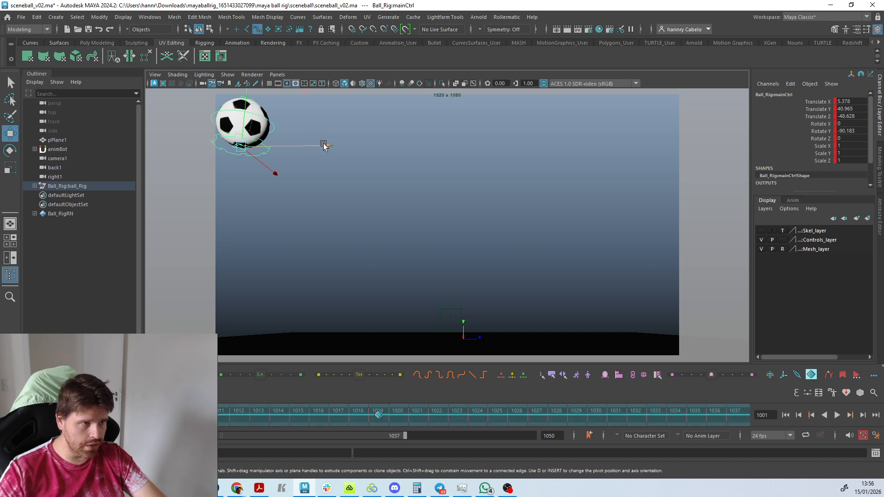
left_click_drag(324, 146, 523, 166)
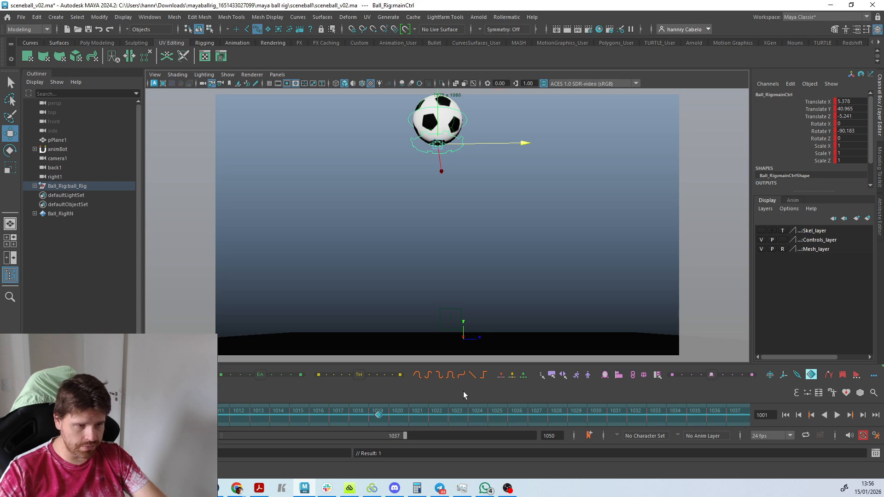
left_click(812, 376)
key("alt+v")
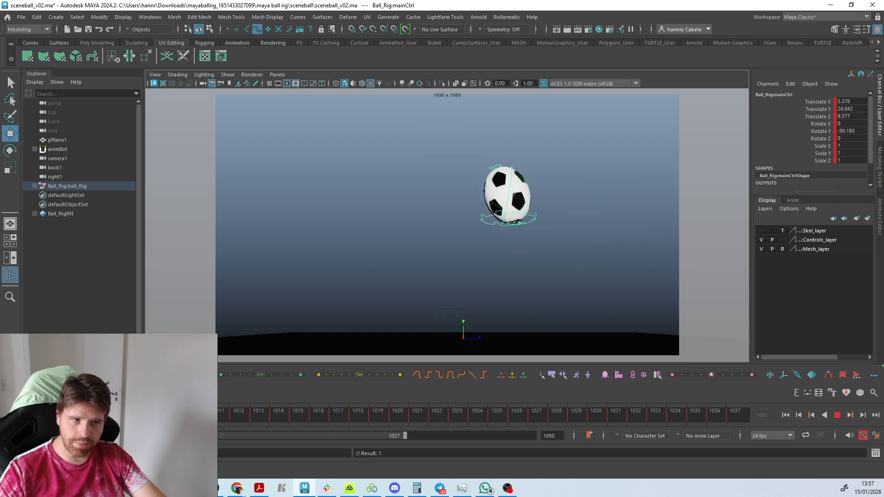
key("alt+v")
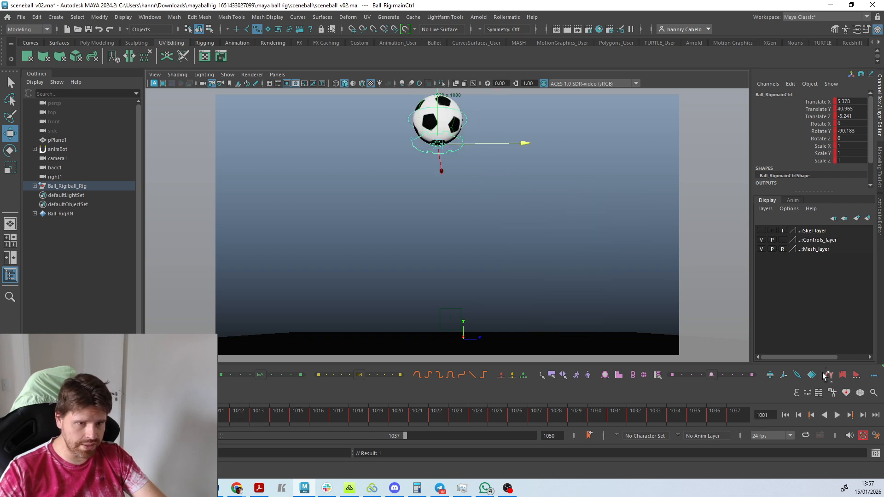
Try lowering the whole animation with Global Offset to Translate Y 18.7 at frame 1001, play it and undo the offset.
left_click(812, 375)
left_click_drag(436, 100, 436, 203)
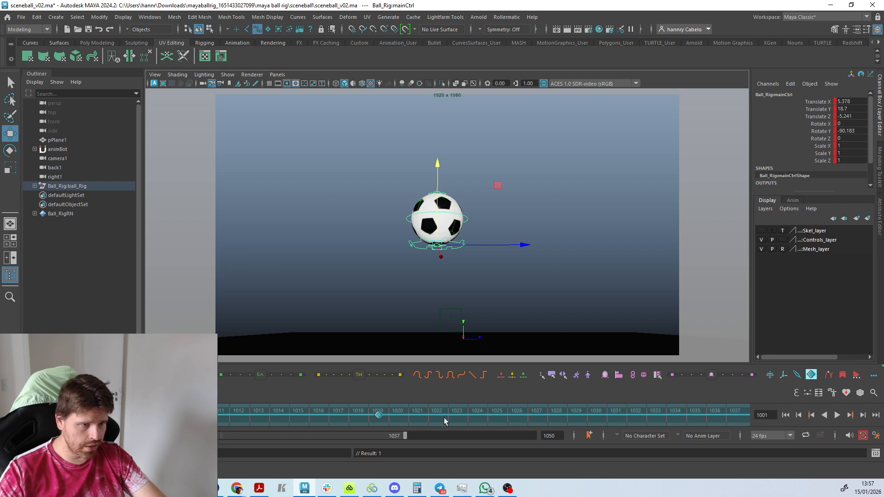
left_click(811, 376)
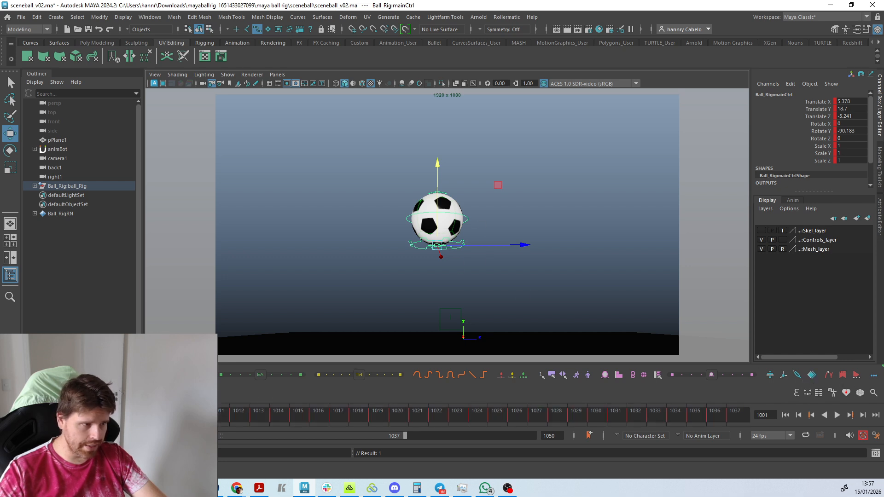
key("alt+v")
left_click_drag(22, 414, 425, 388)
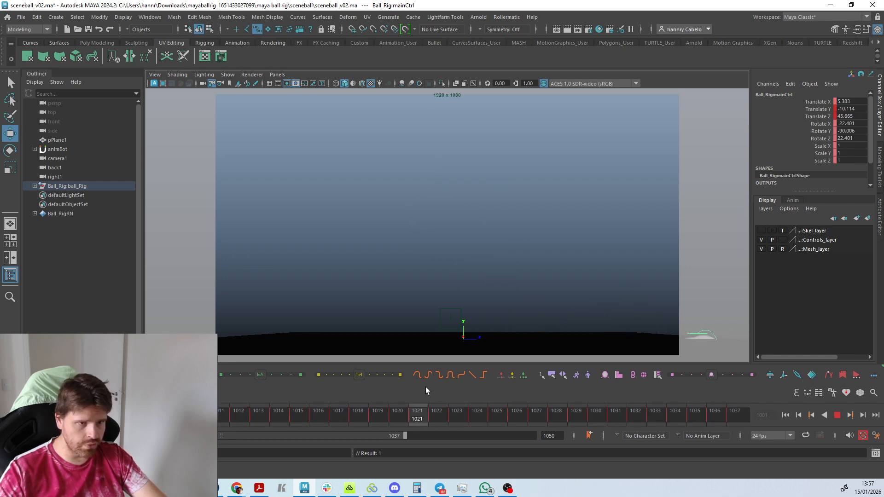
key("ctrl+z")
key("ctrl+z")
key("ctrl+z")
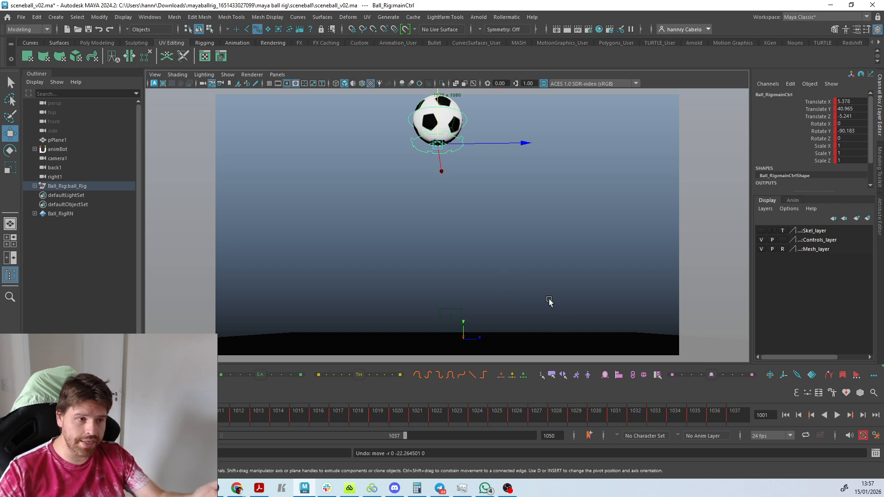
right_click(812, 376)
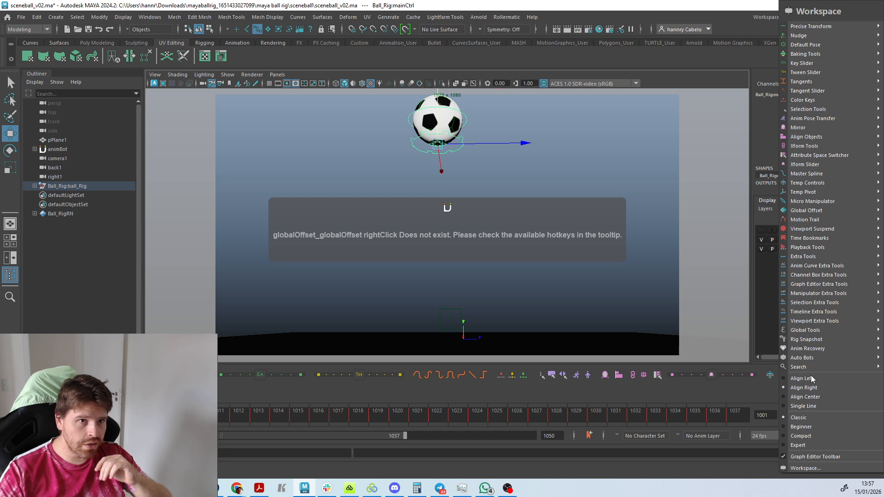
left_click(687, 397)
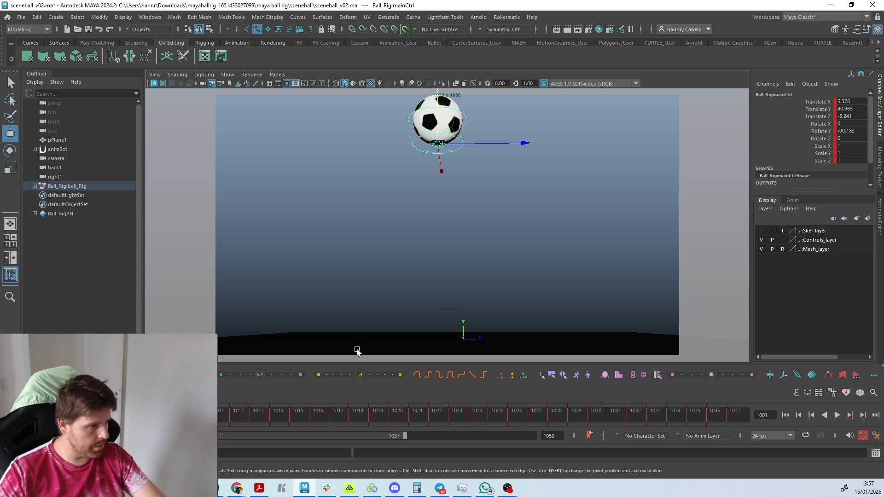
Select all of the ball's controls and set Rotate X, Y and Z to 0 at frame 1001.
left_click(501, 225)
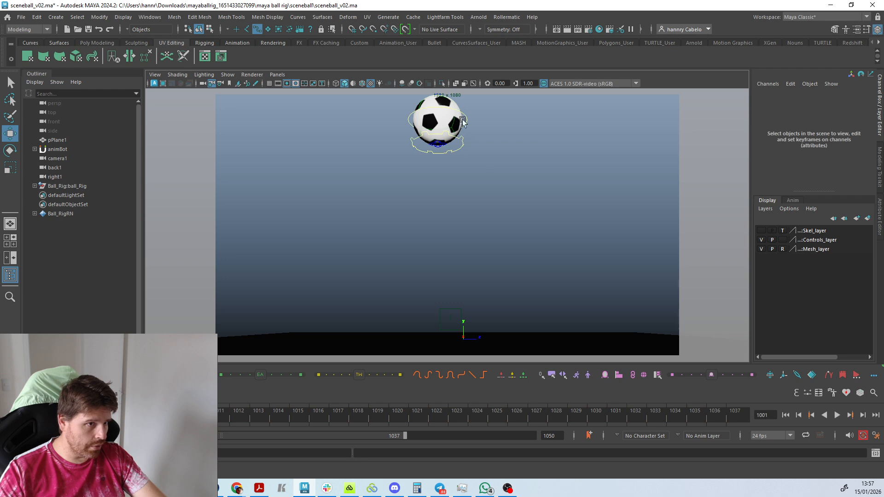
left_click_drag(501, 186, 369, 90)
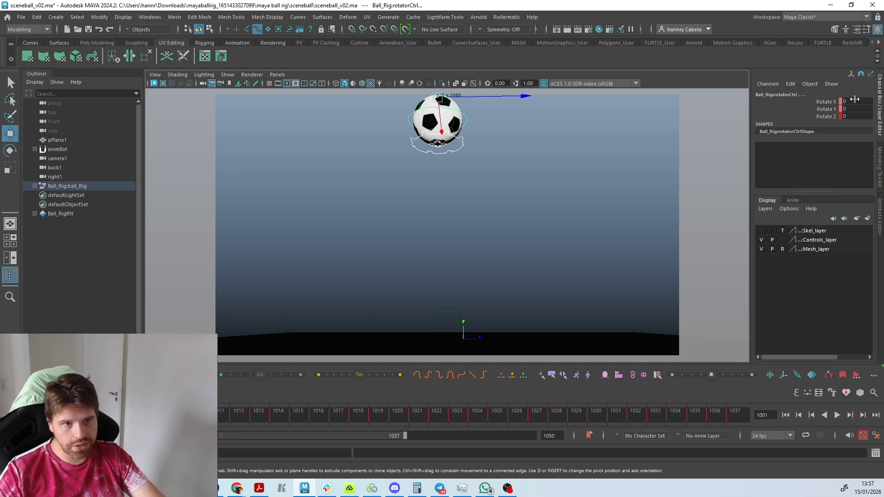
left_click_drag(855, 100, 849, 113)
key("Return")
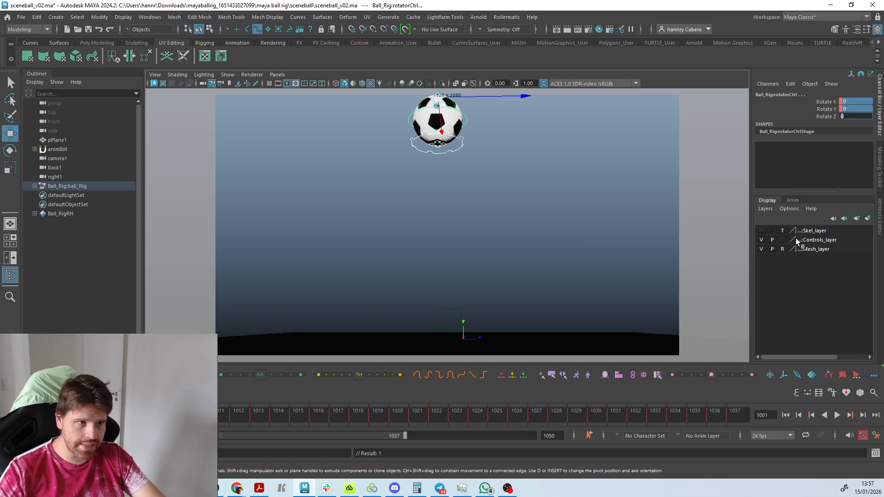
left_click(433, 125)
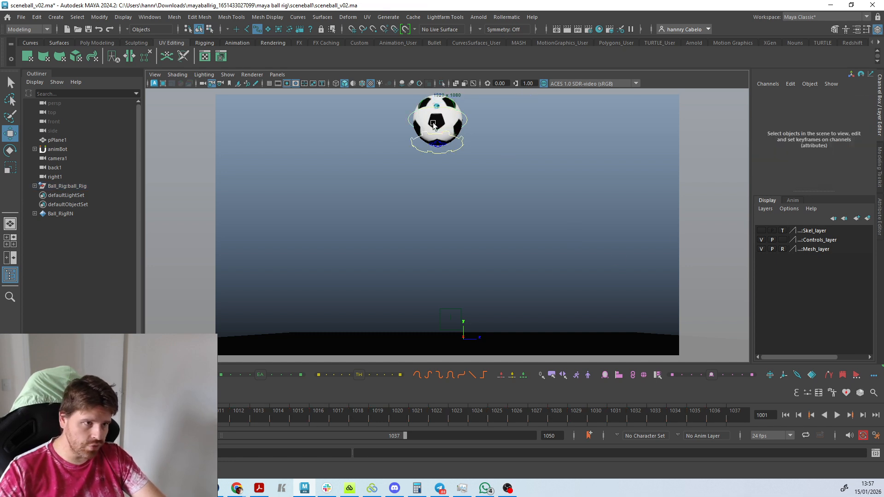
Set the main control's Translate X, Y, Z and Rotate X, Y, Z to 0 at frame 1001.
left_click(459, 137)
left_click_drag(853, 103, 845, 138)
key("Return")
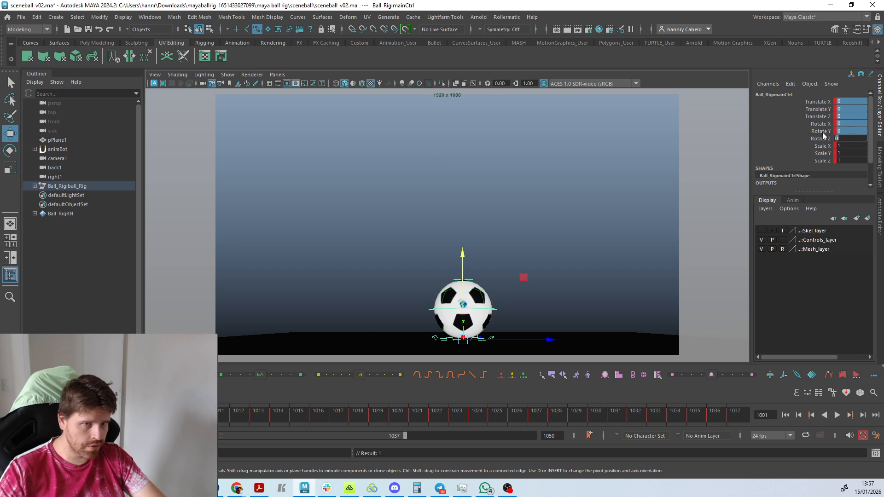
Undo the last zeroing of the main control, select all of the ball's controls and reset them to their default pose at frame 1001.
left_click(430, 202)
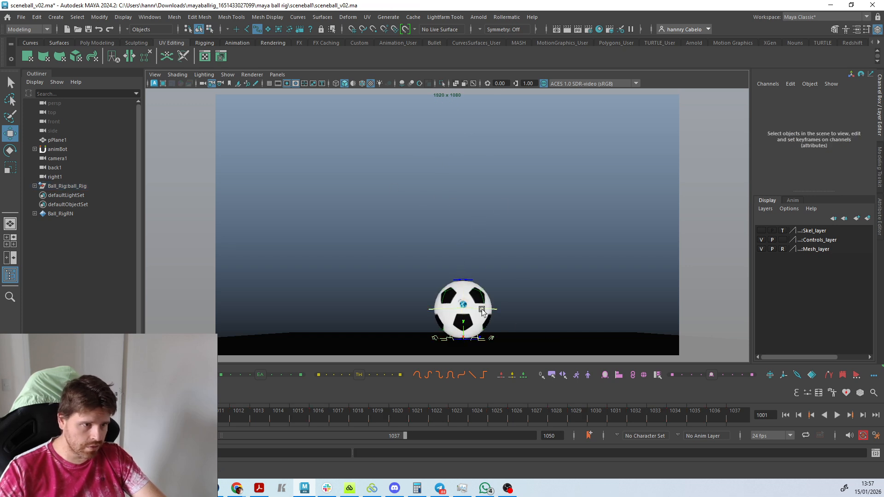
left_click(471, 280)
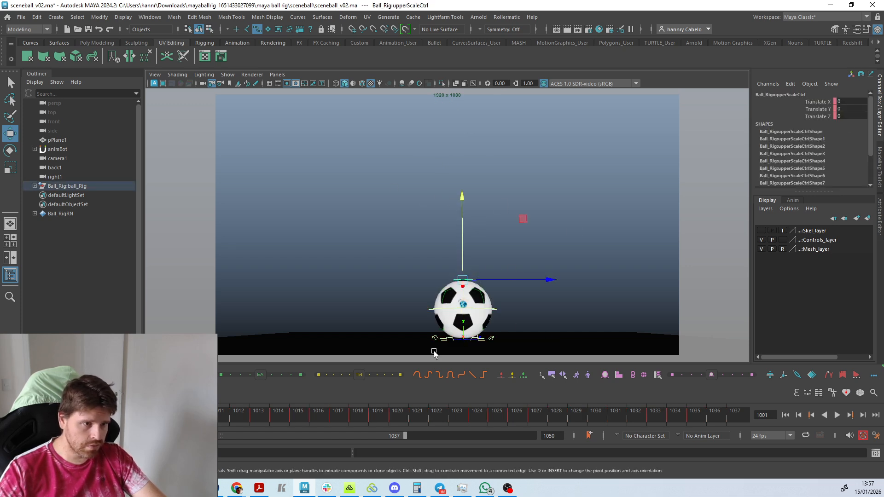
key("ctrl+z")
key("ctrl+z")
key("ctrl+z")
key("ctrl+z")
key("ctrl+z")
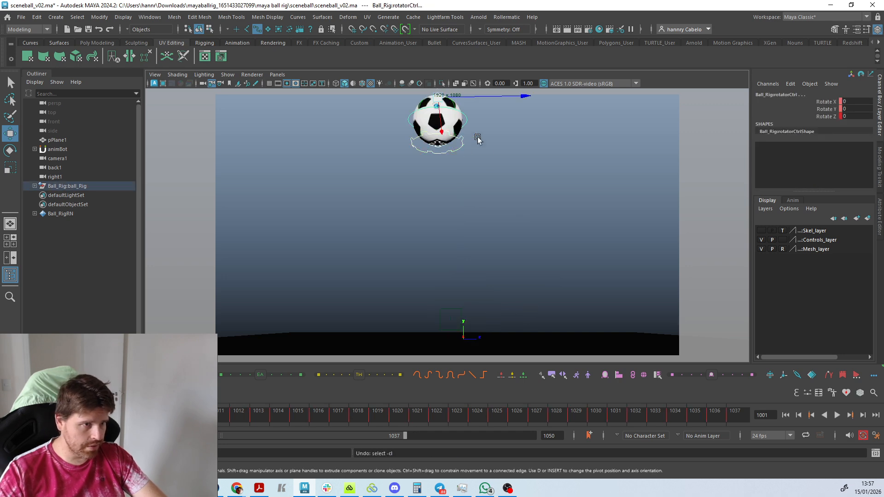
left_click_drag(532, 218, 379, 64)
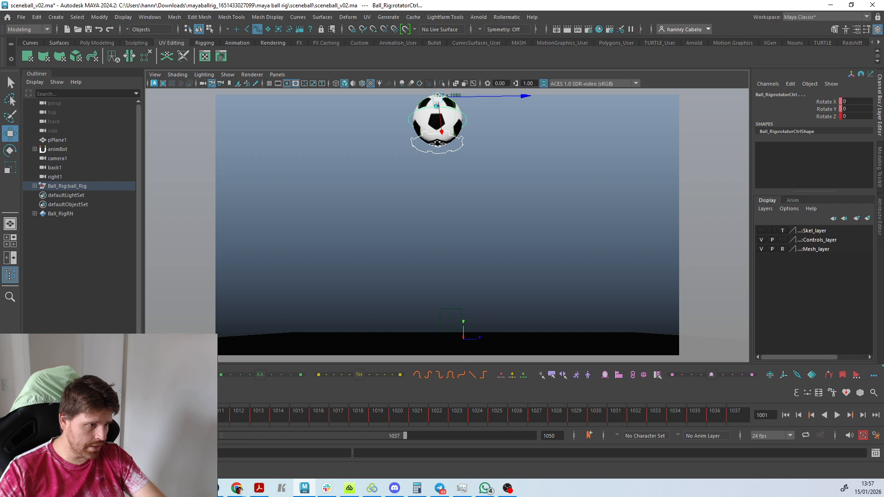
left_click(315, 345)
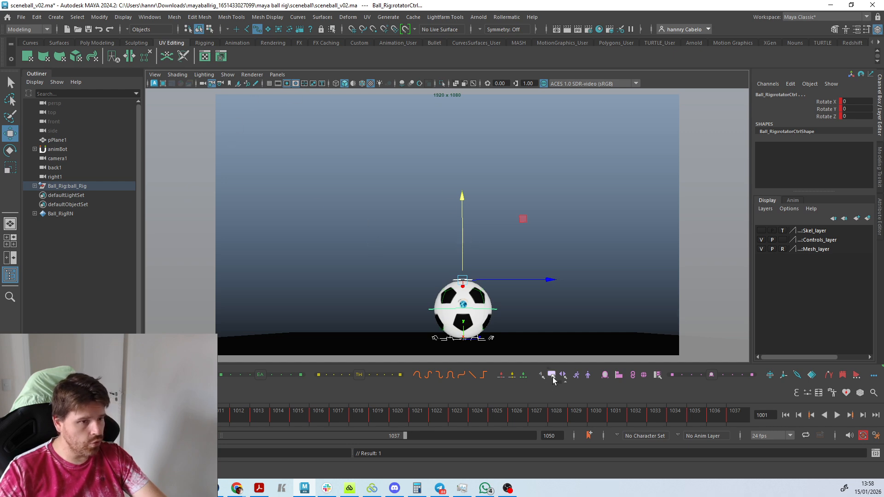
Raise the ball's main control to Translate Y 27.66 at frame 1001.
left_click(579, 247)
left_click(493, 341)
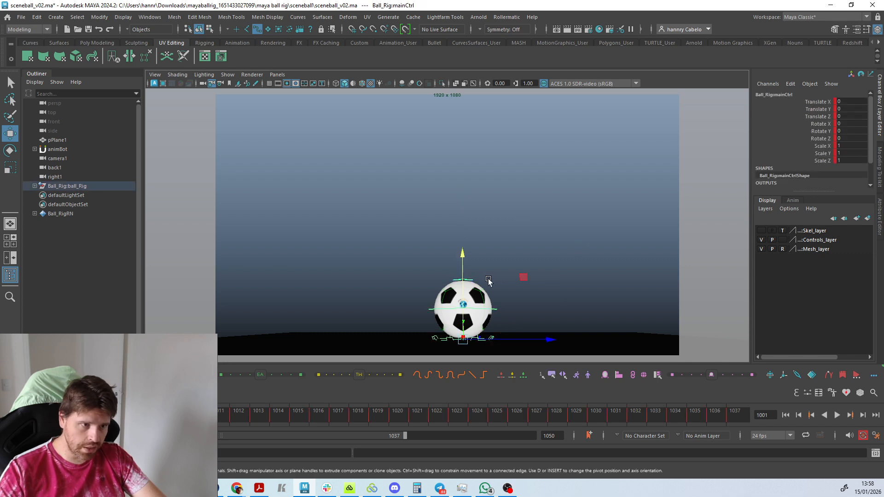
left_click_drag(458, 268, 459, 128)
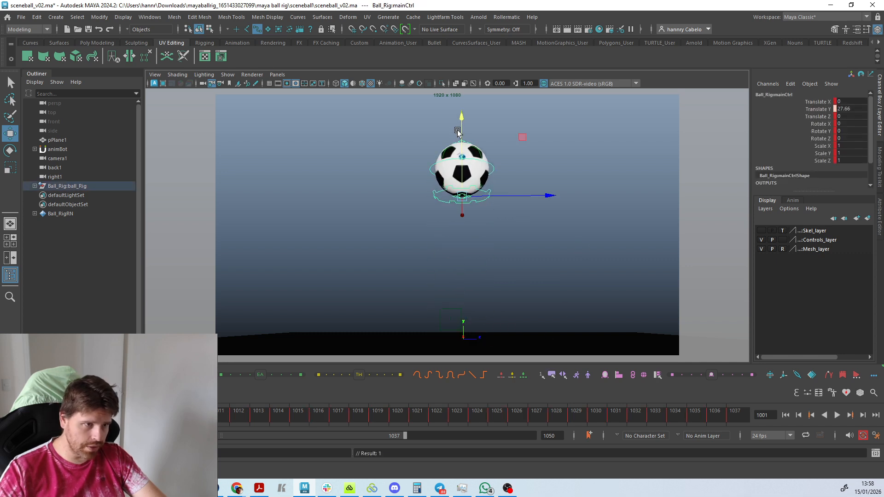
left_click(484, 224)
left_click(489, 195)
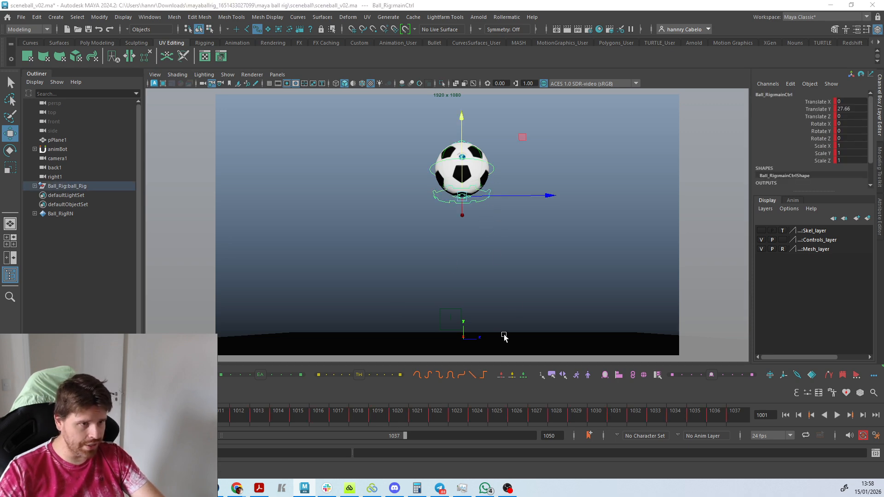
Clear the selection and switch the viewport from textured to wireframe display.
left_click(574, 316)
key("5")
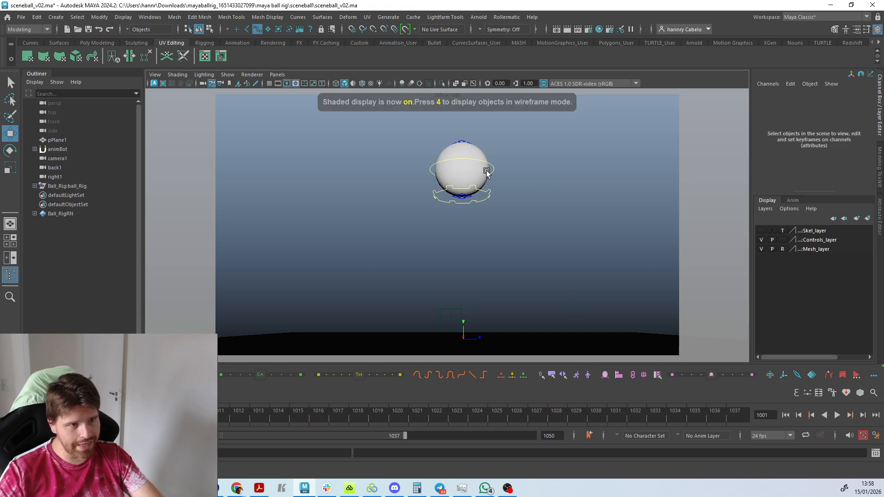
key("4")
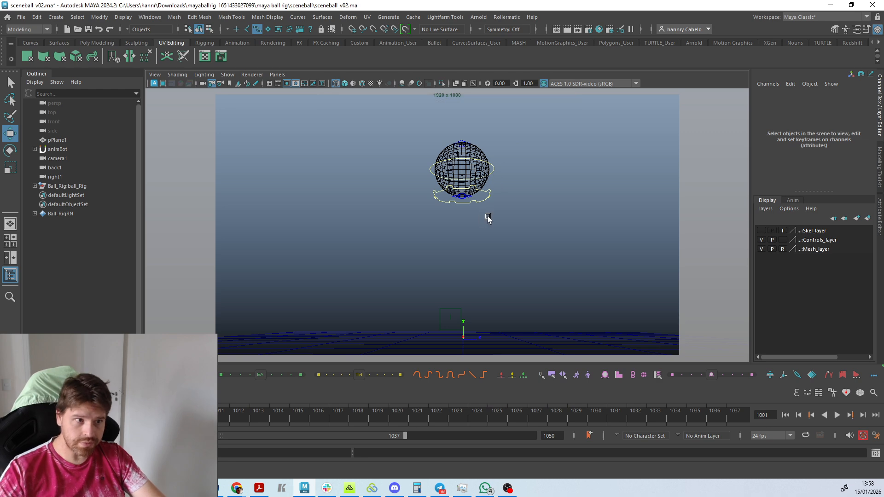
Create an animBot select set named "controle de base_01" from the main control and reselect the control through the set.
left_click(487, 194)
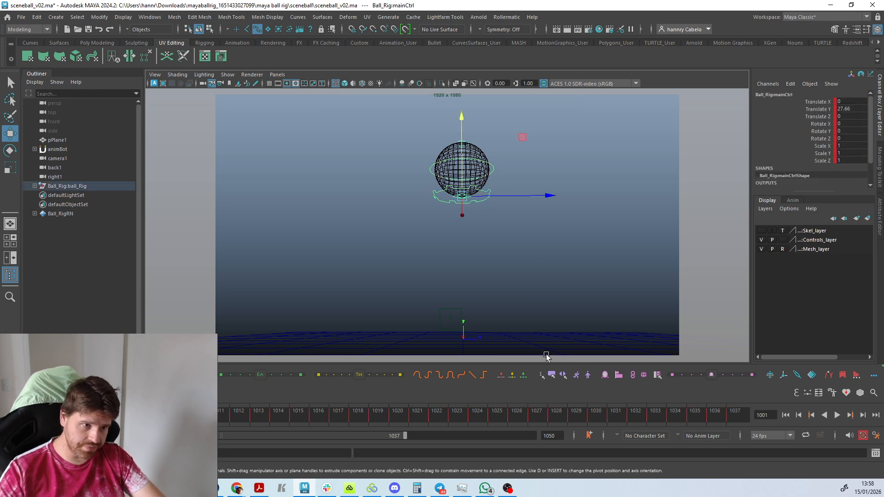
left_click(551, 375)
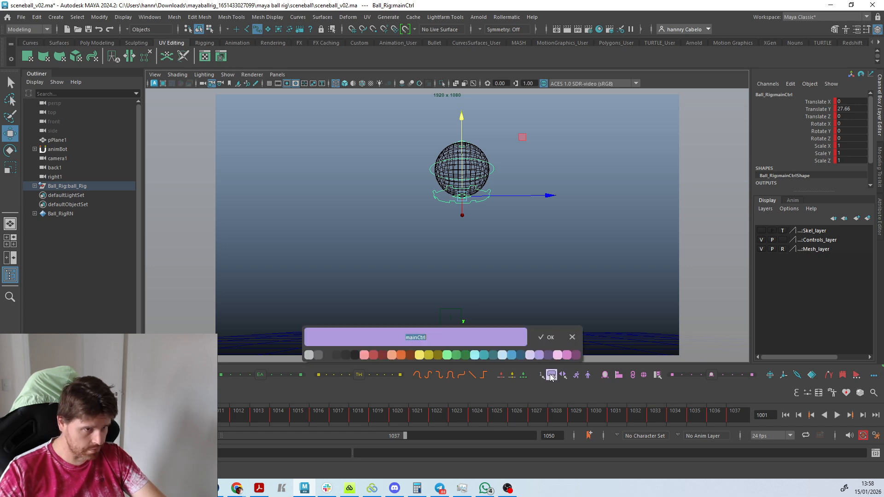
type("n")
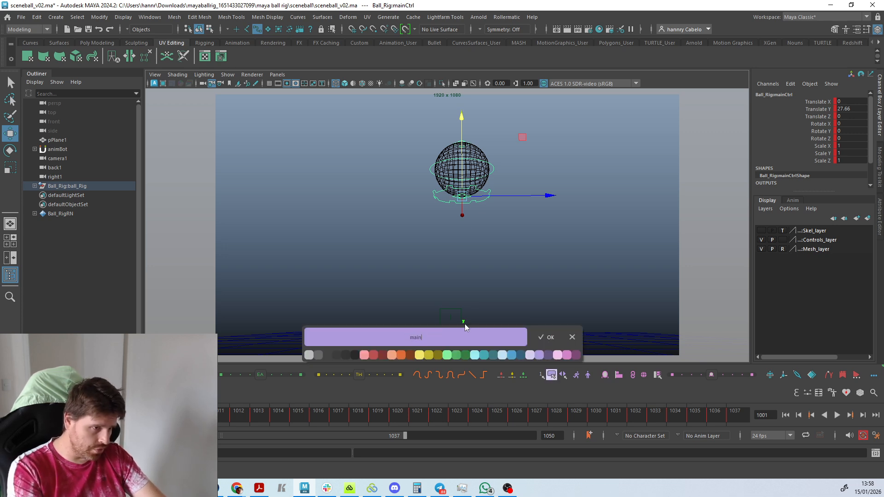
type("aincr")
key("BackSpace")
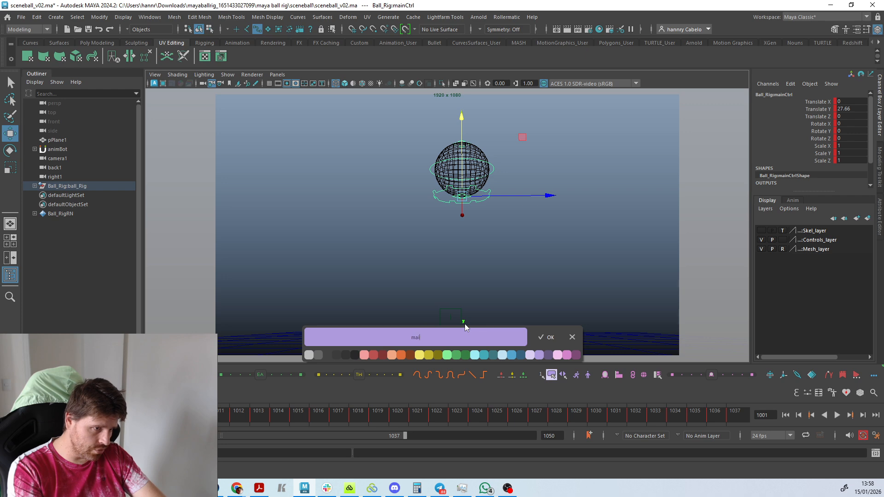
key("BackSpace")
key("BackSpace")
key("BackSpace")
key("BackSpace")
key("BackSpace")
type("controle de base_01")
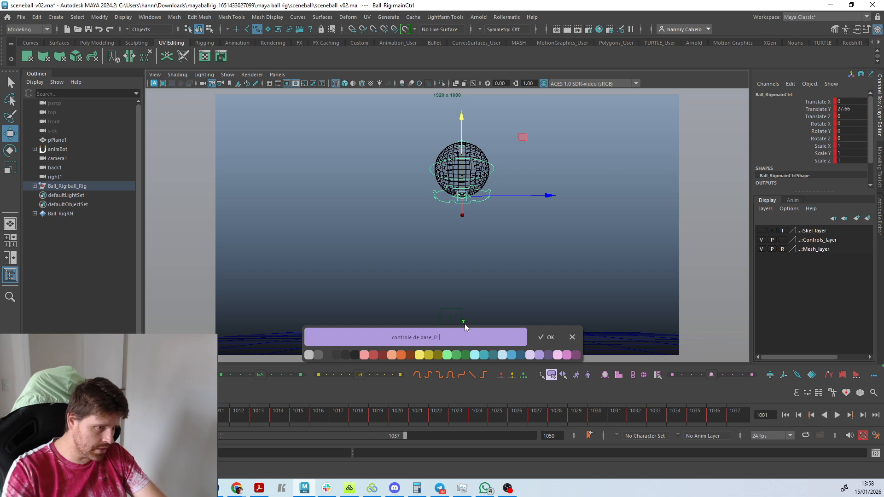
left_click(535, 339)
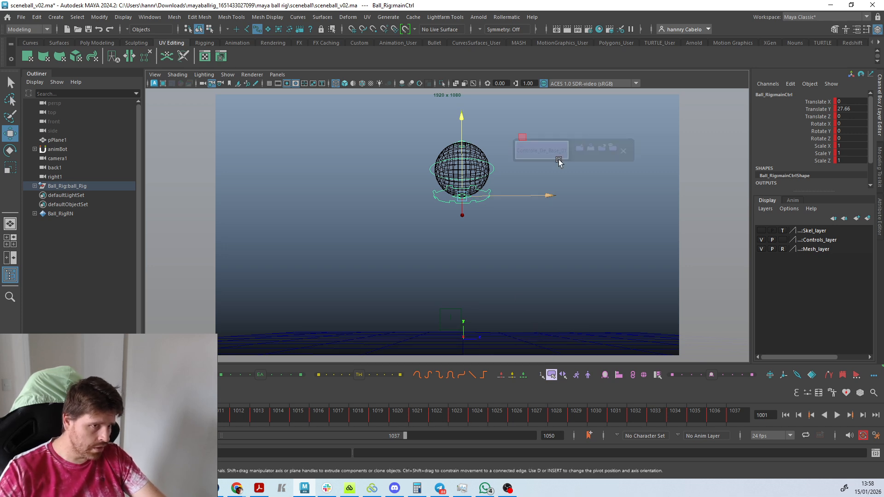
left_click(522, 251)
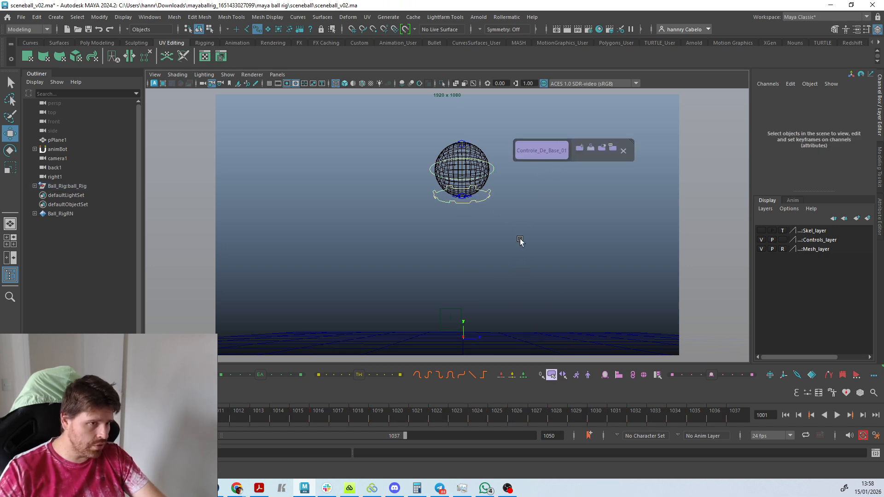
left_click(549, 155)
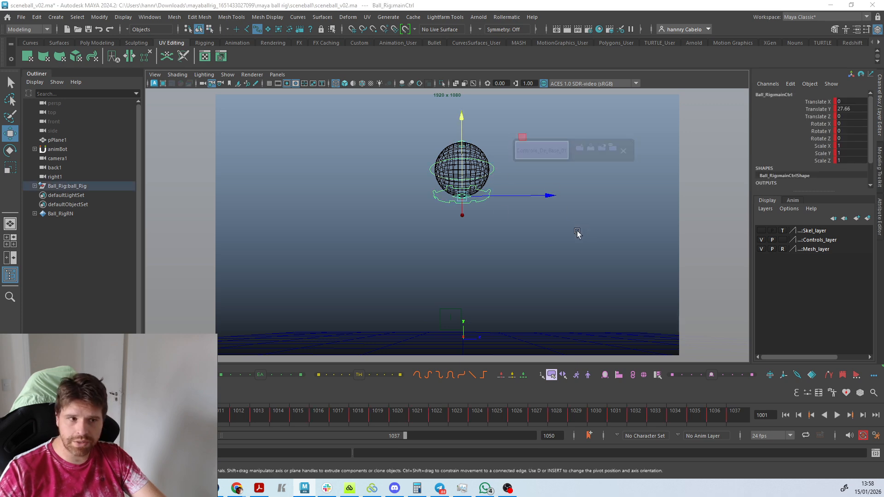
Add all of the ball's controls to the Controle_De_Base_01 select set and select them through the set.
left_click(511, 278)
left_click_drag(513, 272, 440, 111)
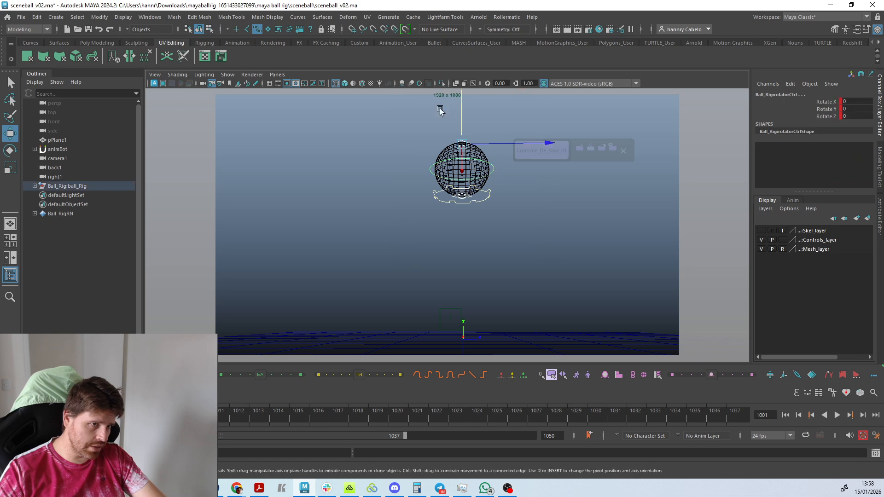
right_click(553, 151)
left_click(577, 167)
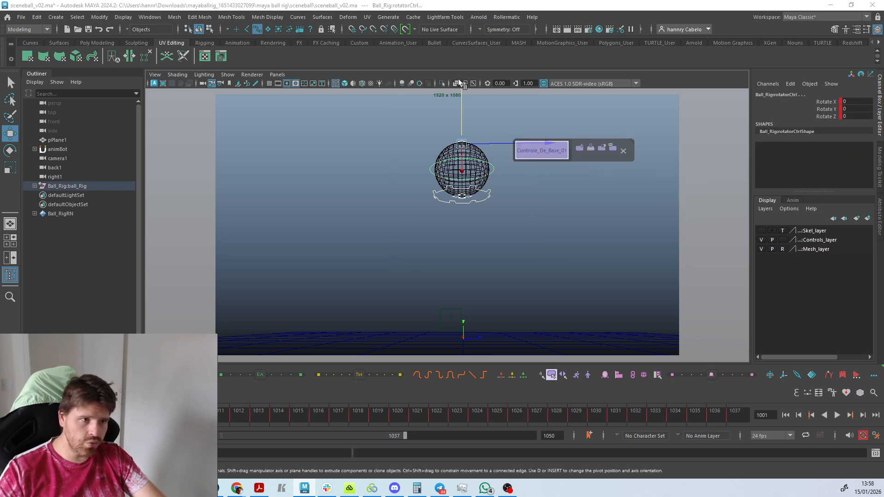
left_click(550, 185)
left_click_drag(521, 234, 429, 100)
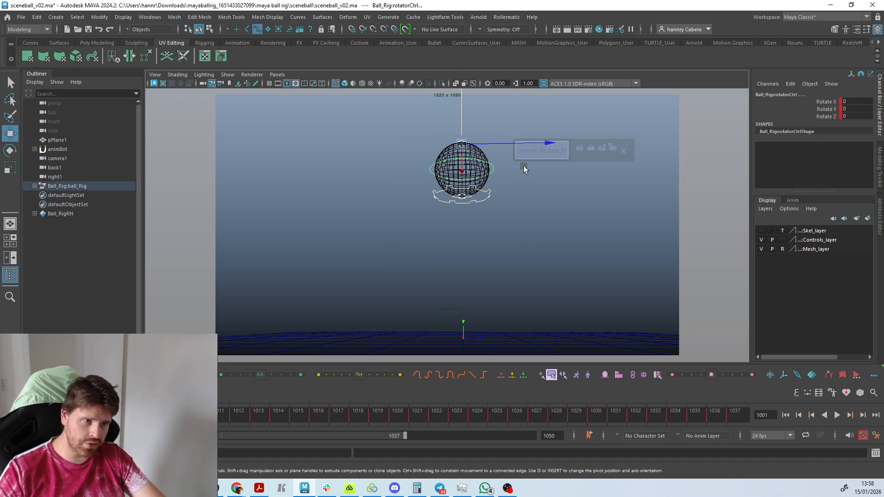
right_click(529, 150)
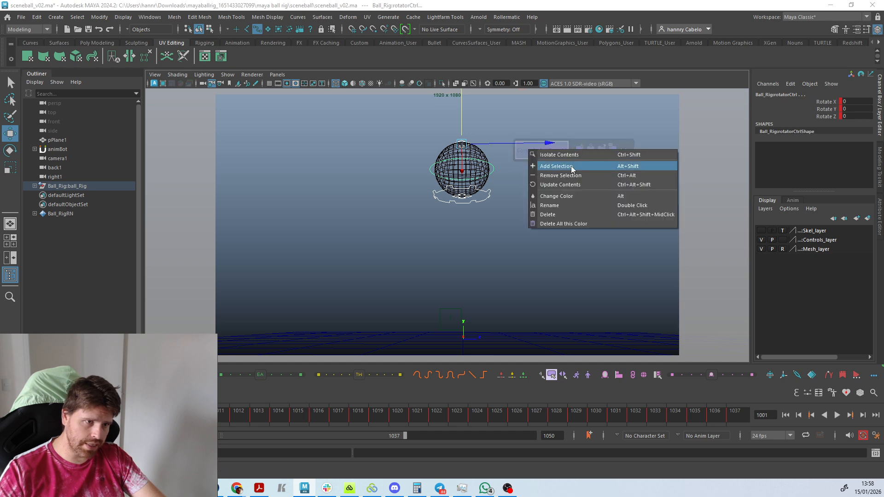
left_click(482, 231)
left_click(543, 156)
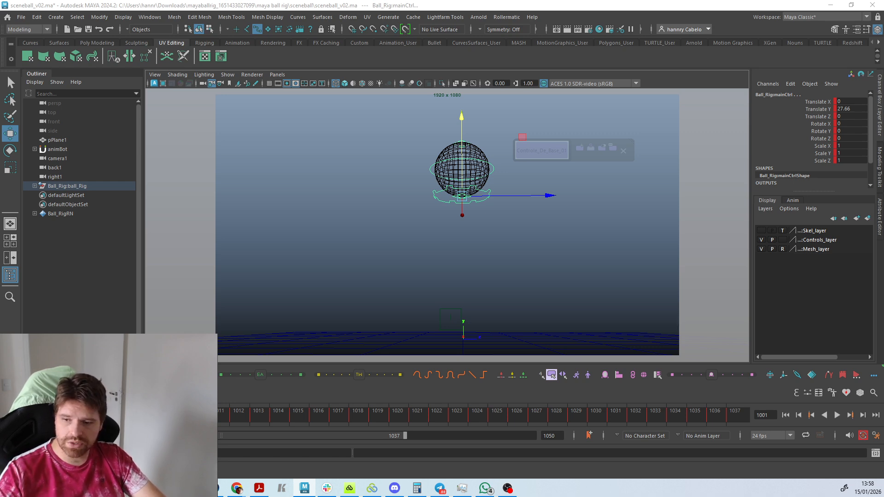
Play the ball animation with all set controls selected, stop it and clear the selection.
key("alt+v")
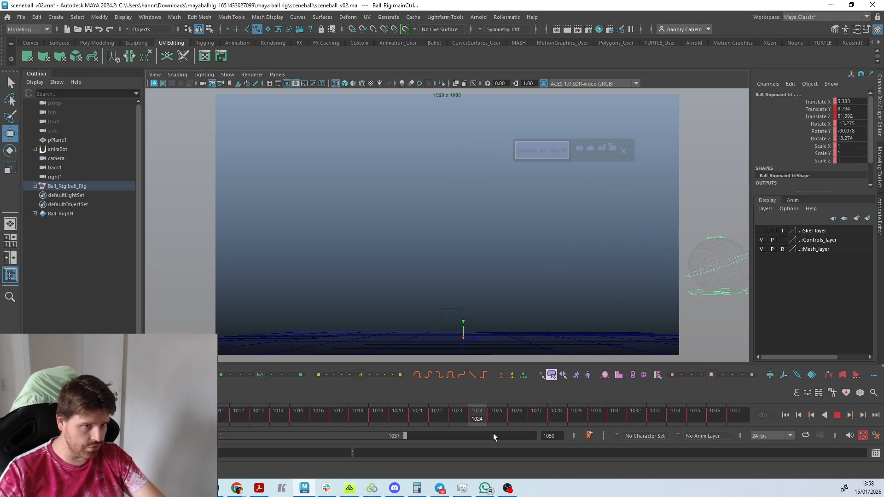
key("alt+v")
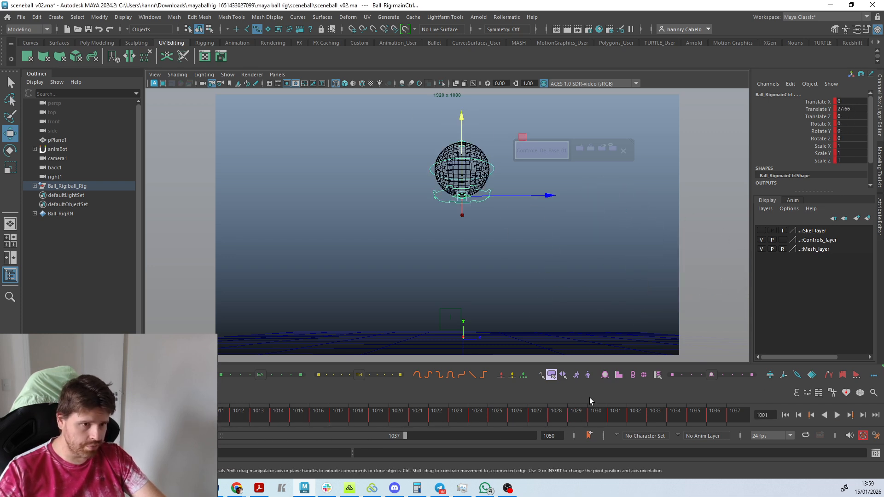
left_click(604, 300)
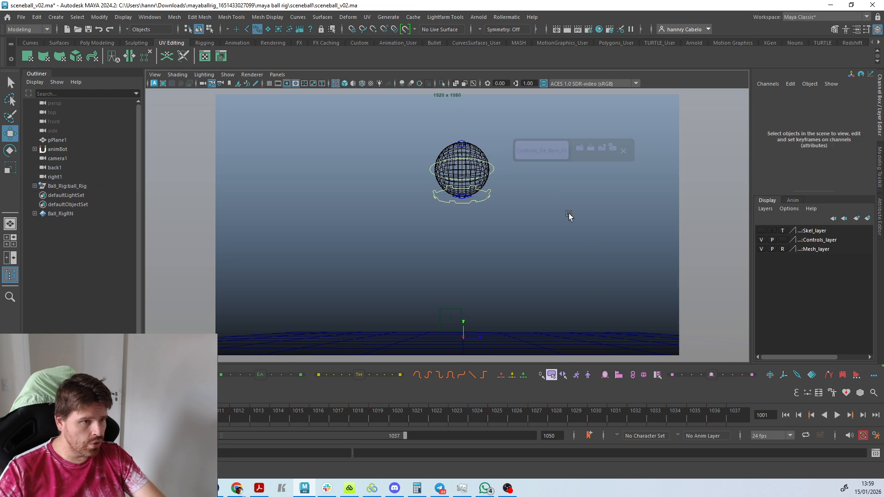
Move the ball's main control to Translate Y 15.701 at frame 1001 and step to the neighbouring key and back.
left_click(490, 196)
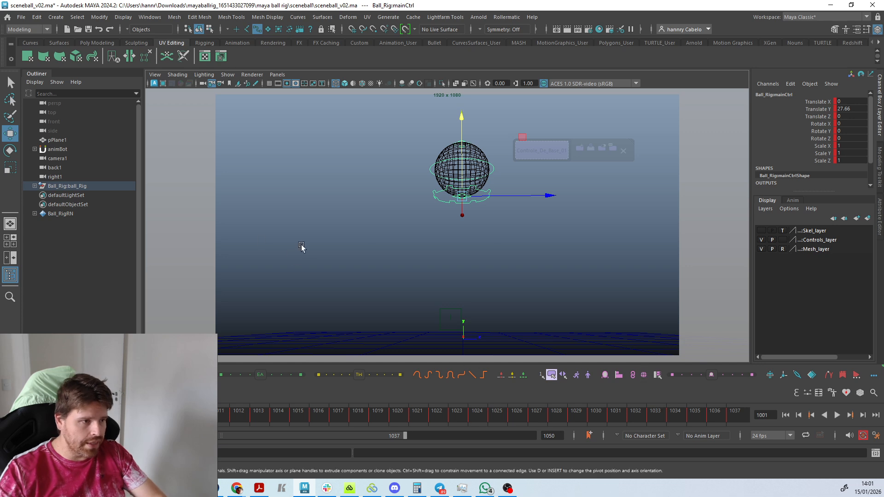
left_click(493, 188)
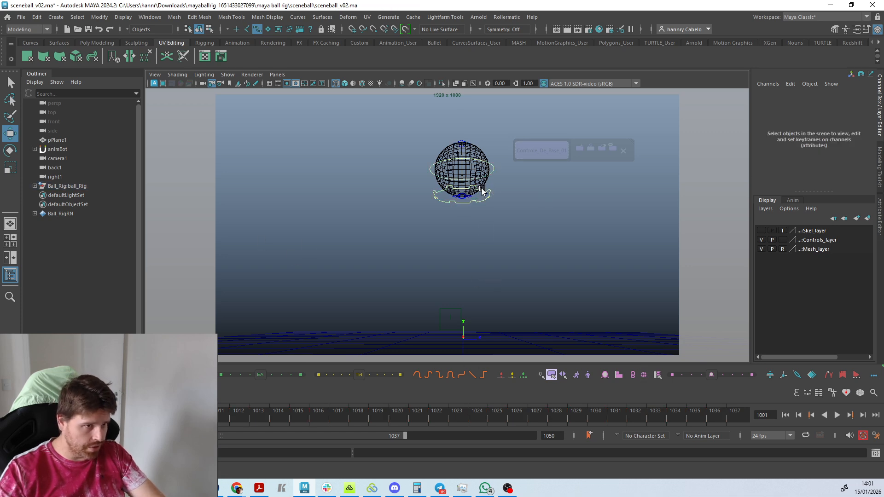
left_click(480, 195)
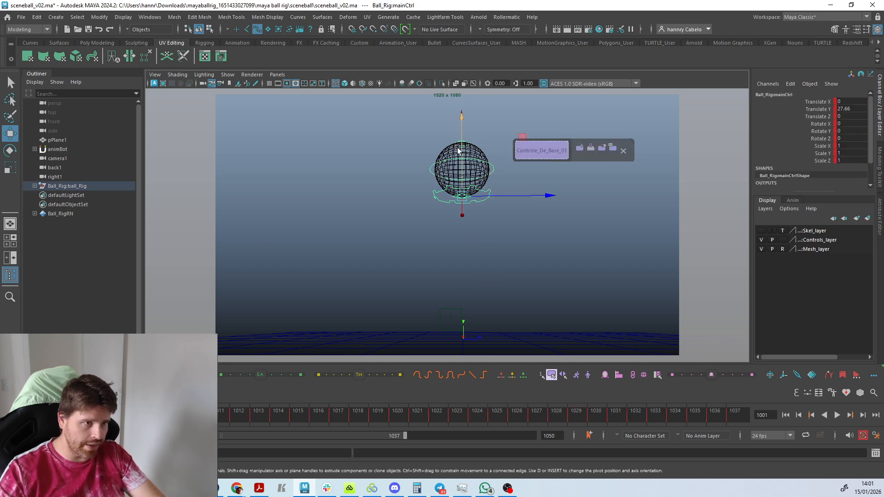
left_click_drag(461, 133, 455, 190)
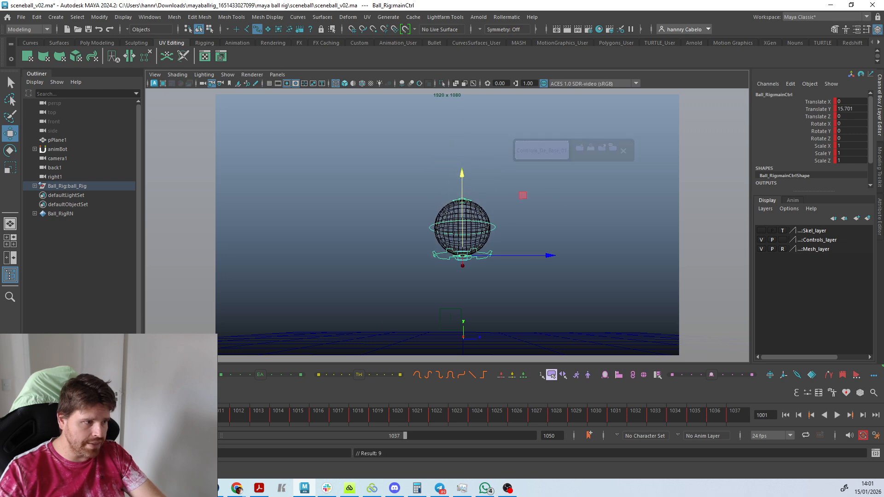
key("alt+period")
key("alt+comma")
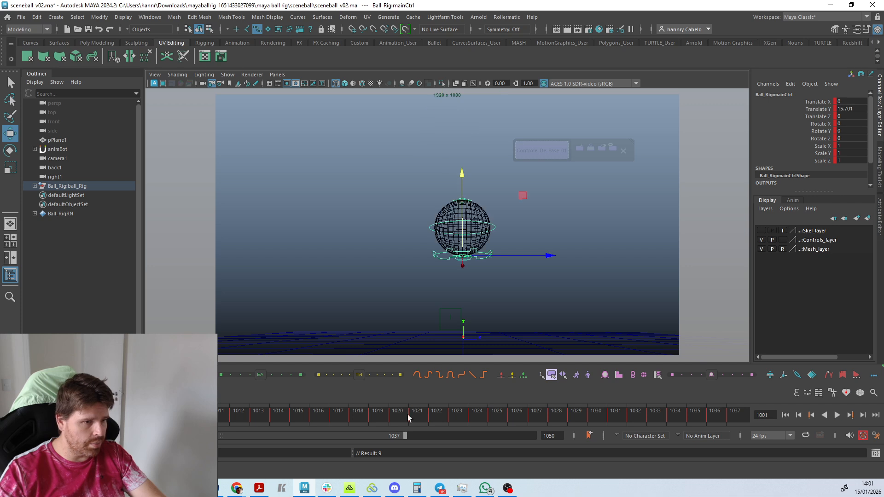
Copy the main control's world-space transform at frame 1001 and paste it at frame 1002 with Paste Xform World Space.
left_click(644, 375)
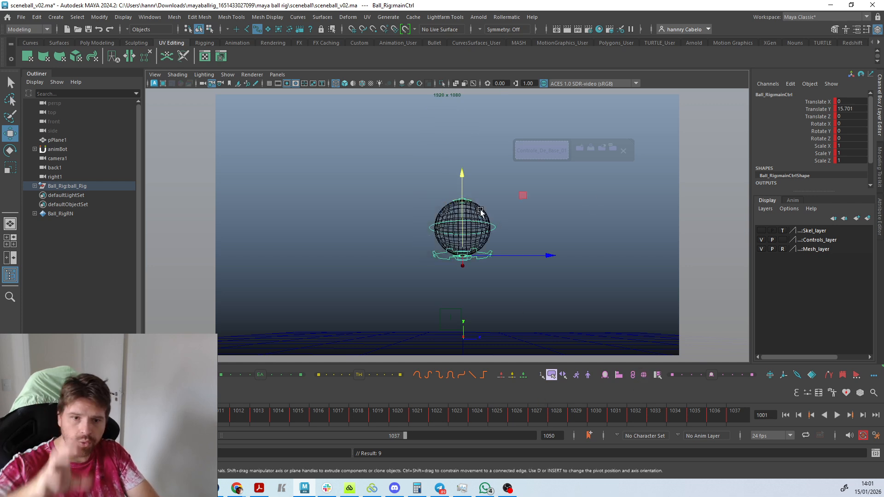
key("alt+period")
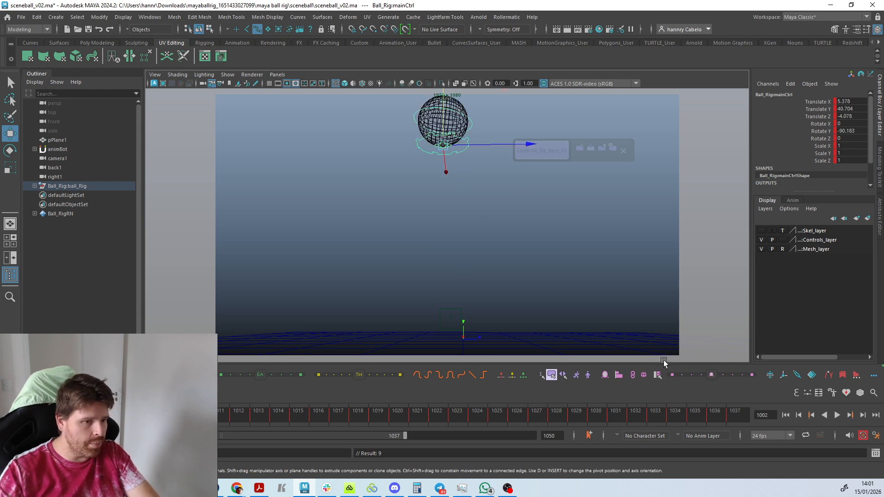
right_click(642, 376)
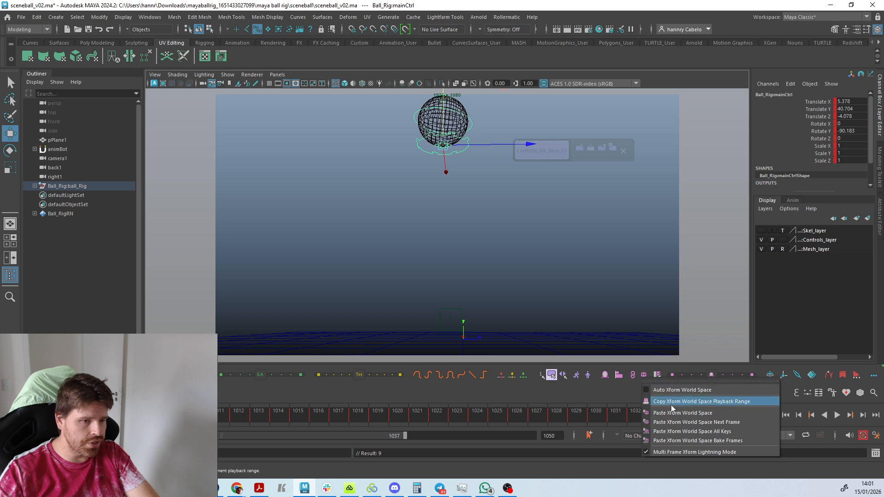
left_click(698, 415)
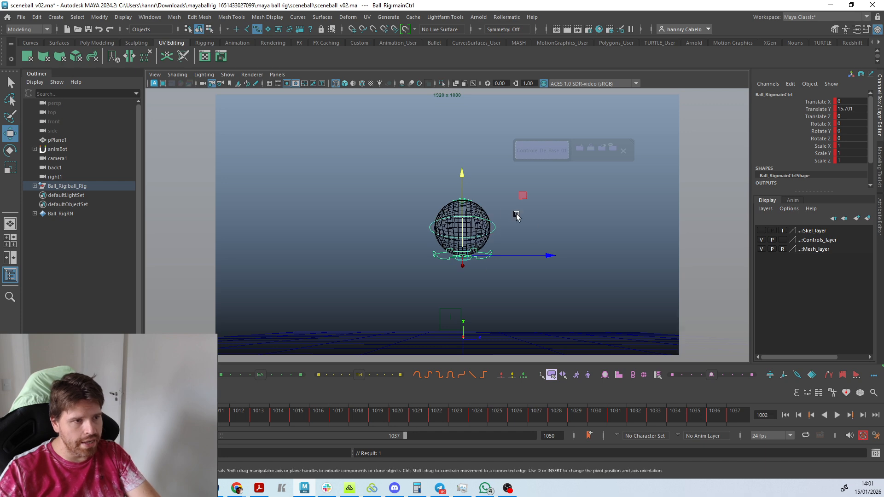
Select all of the ball's controls, copy their world-space transforms at frame 1001 and paste them at frame 1002, comparing the two frames.
left_click(517, 265)
left_click(491, 229)
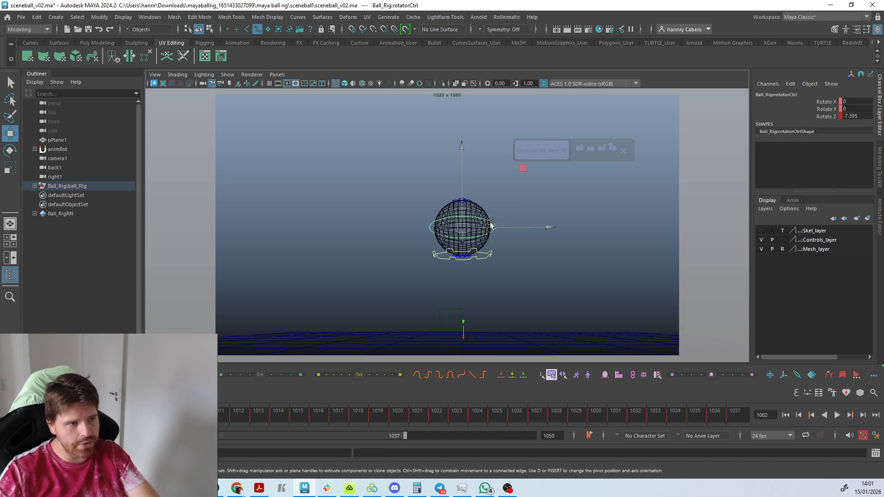
left_click(496, 290)
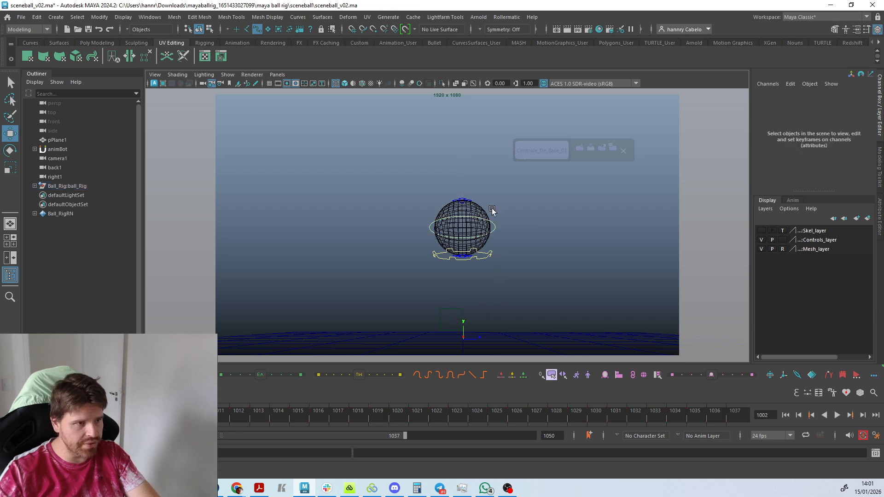
left_click_drag(478, 278, 448, 179)
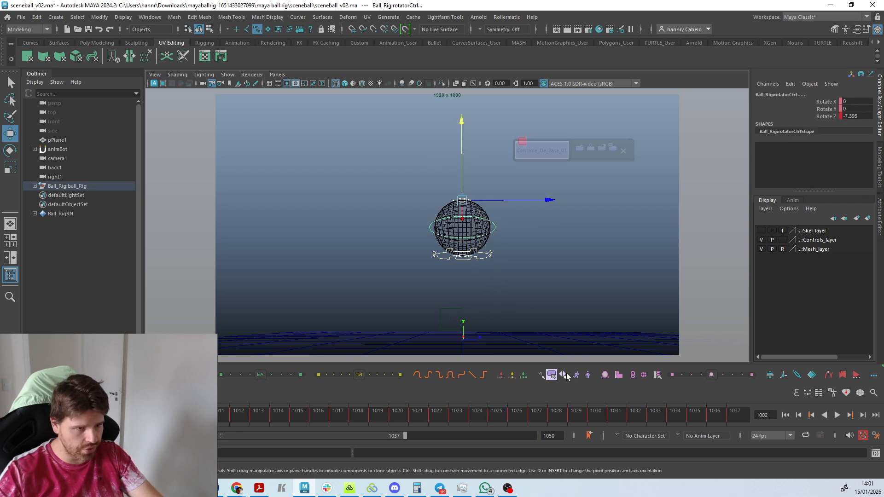
right_click(645, 373)
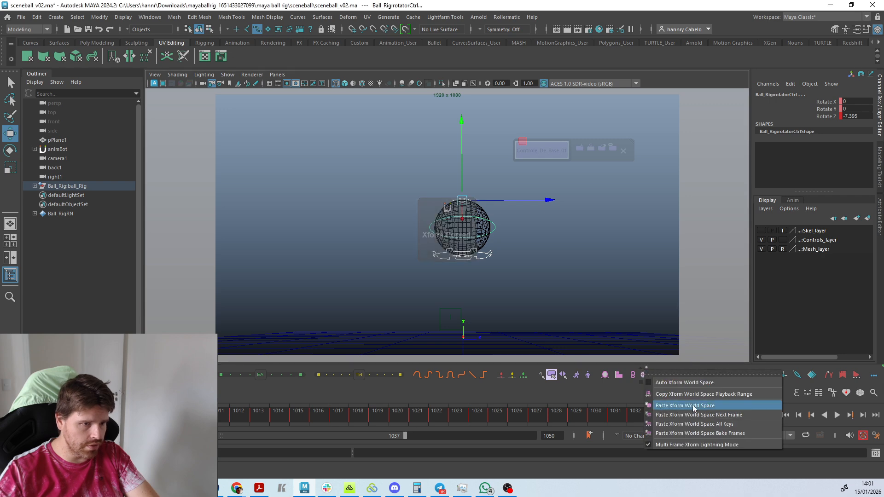
left_click(661, 404)
key("period")
key("comma")
key("period")
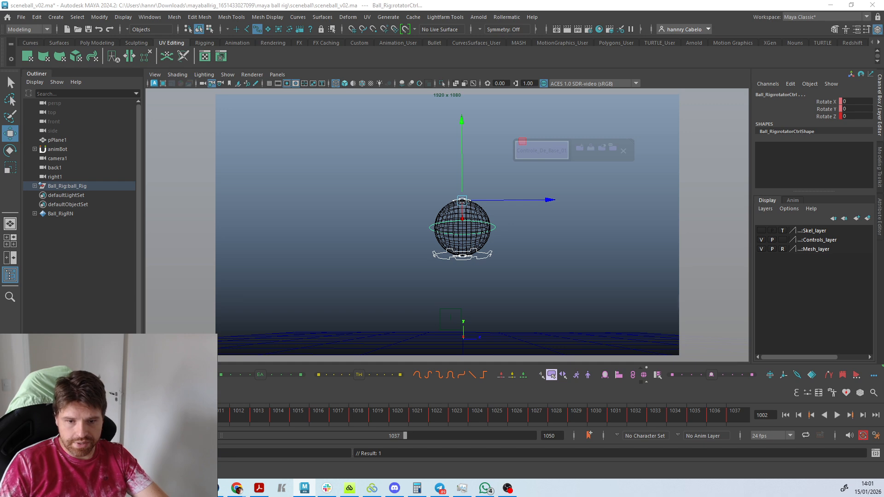
Play the ball animation with all controls selected and stop it at frame 1007.
key("alt+v")
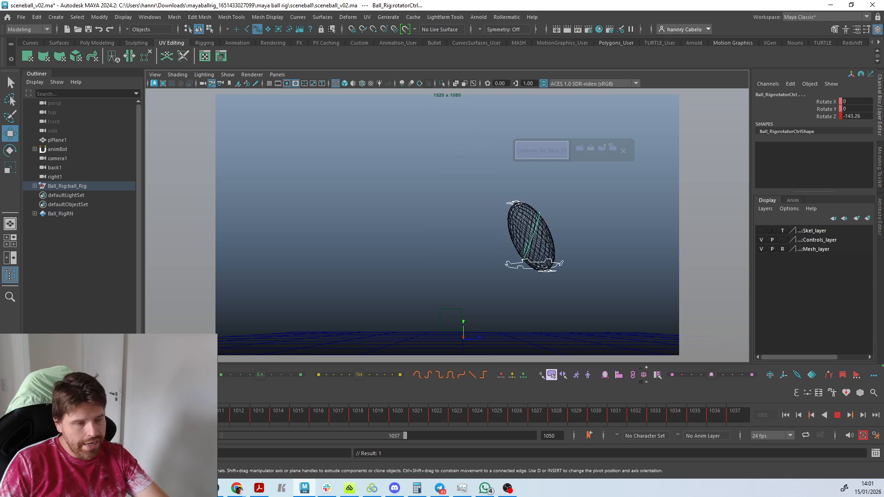
key("alt+v")
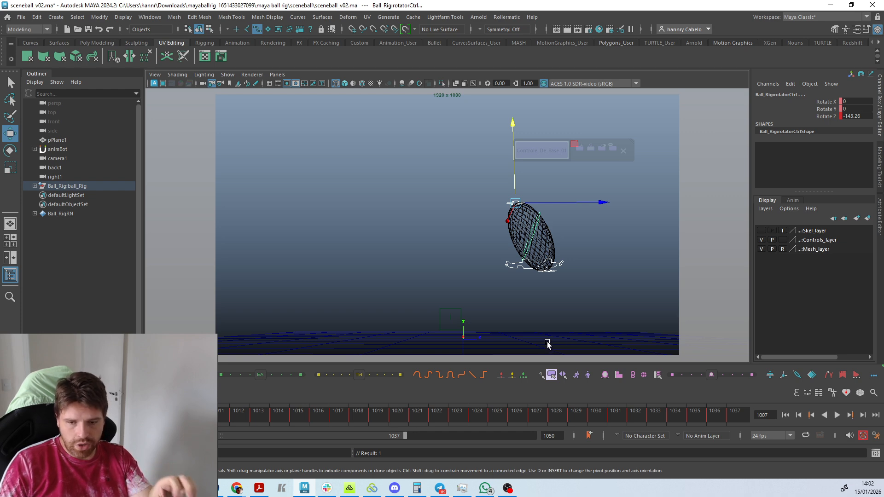
right_click(575, 379)
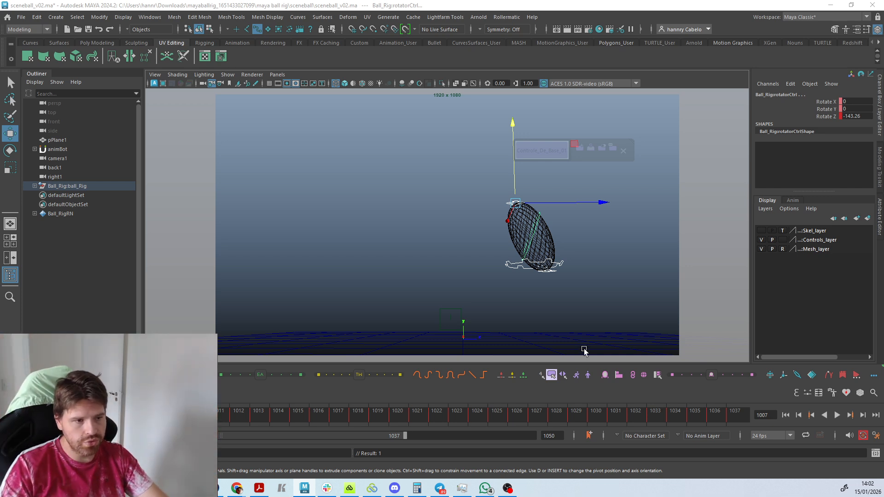
Mirror the pose of the ball's main control at frame 1007, dismissing the mirror tip and declining the Smart Euler Filter.
left_click(544, 350)
left_click(551, 265)
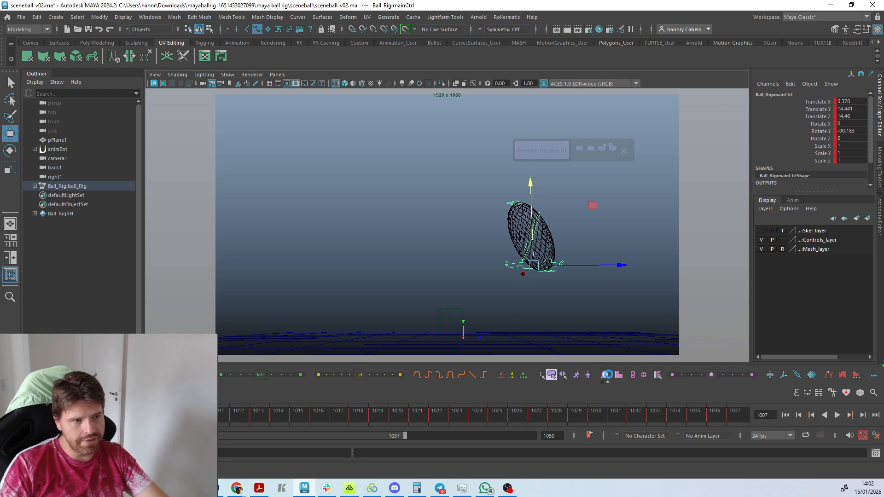
left_click(608, 375)
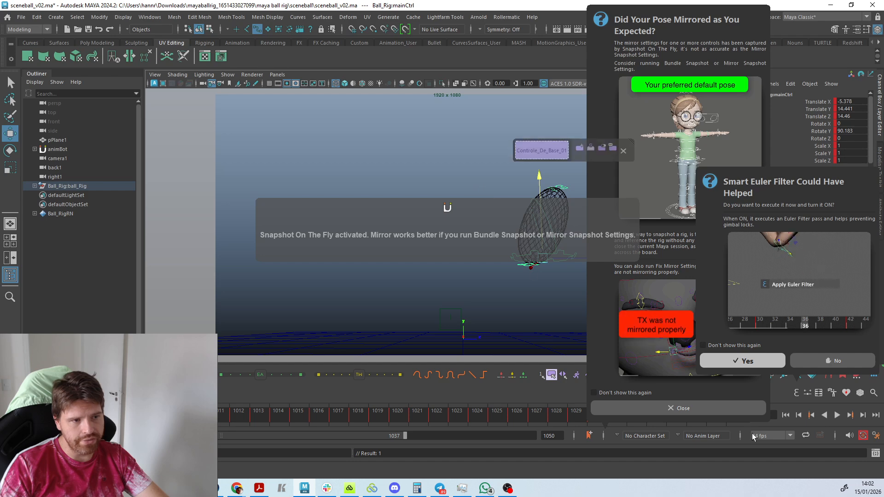
left_click(708, 410)
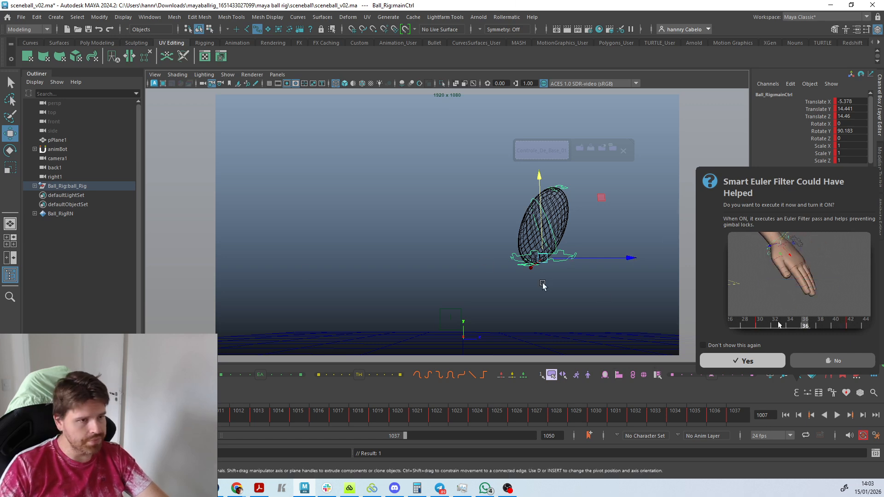
left_click(846, 361)
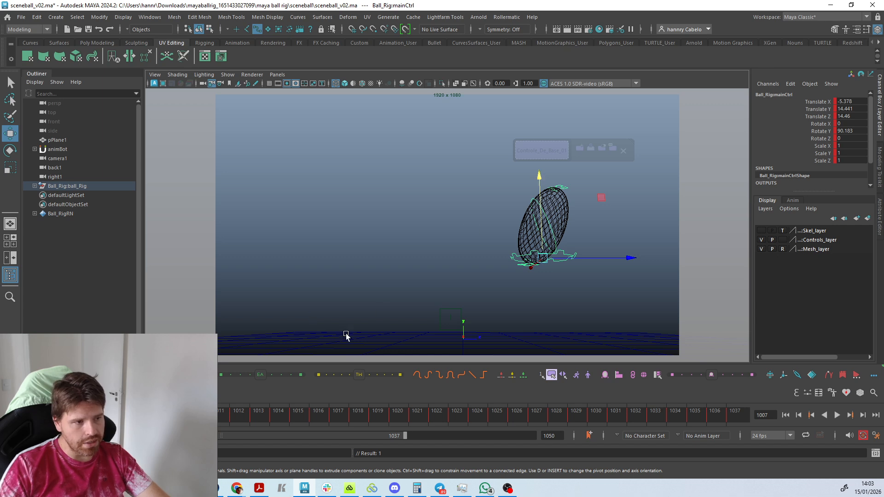
Create a polygon cylinder, scale it uniformly to about 13.677 and move it to about Translate Z -33.547.
left_click(87, 42)
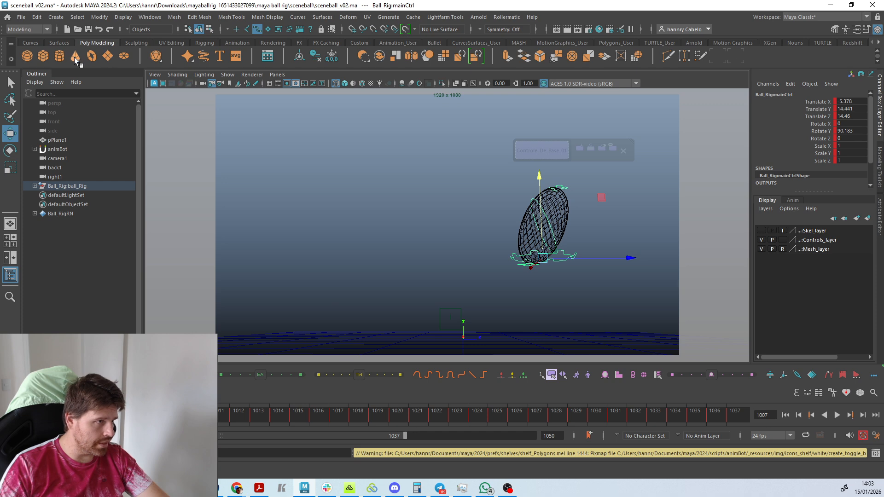
left_click(59, 56)
key("r")
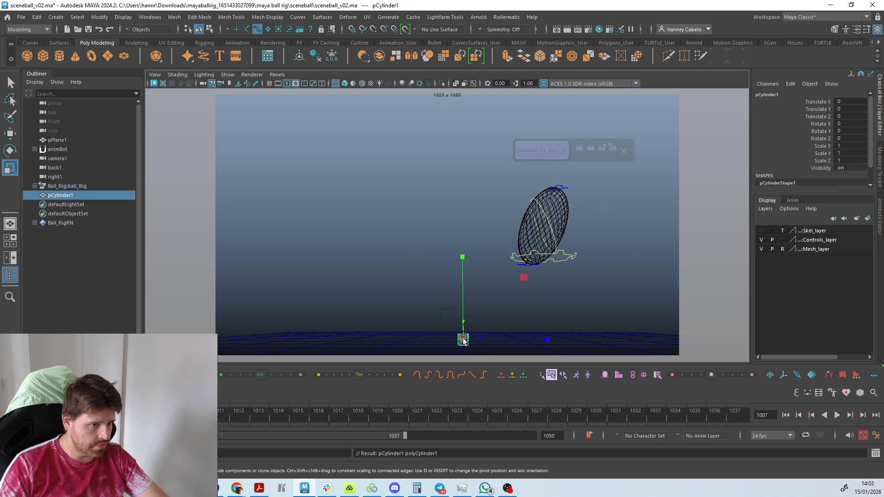
left_click_drag(463, 339, 369, 329)
key("w")
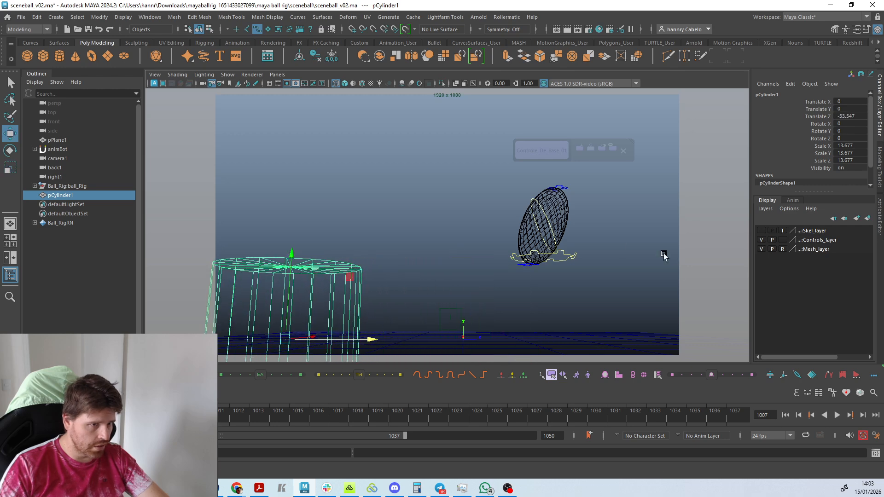
Enable surface selection and align the ball's main control to the cylinder at frame 1007, declining the Smart Euler Filter.
left_click(563, 254)
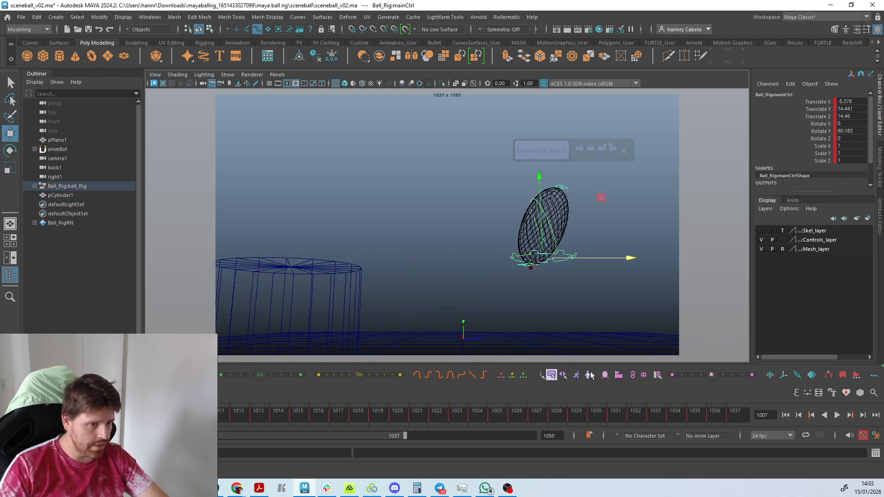
left_click(619, 375)
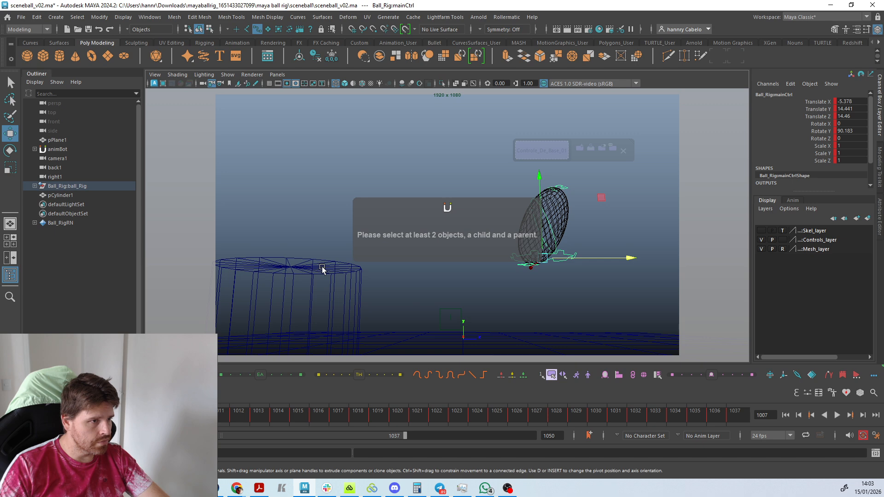
left_click(324, 268)
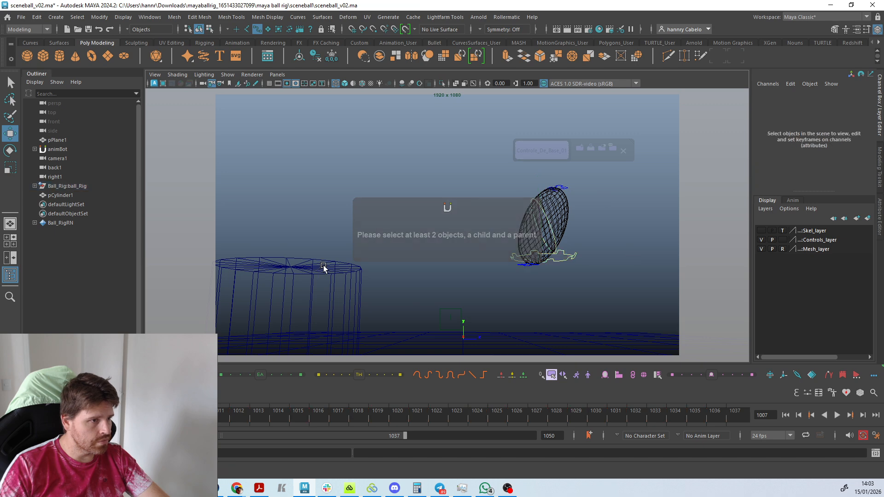
left_click(268, 29)
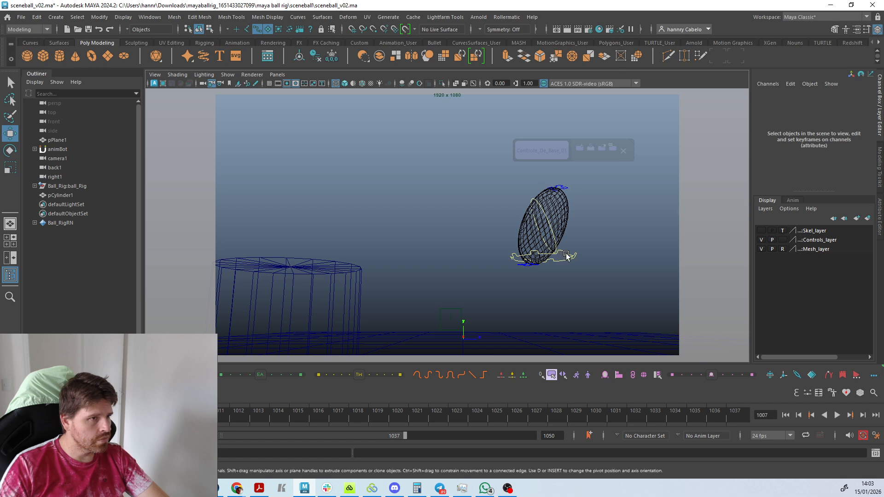
left_click(563, 254)
left_click(338, 267, "shift")
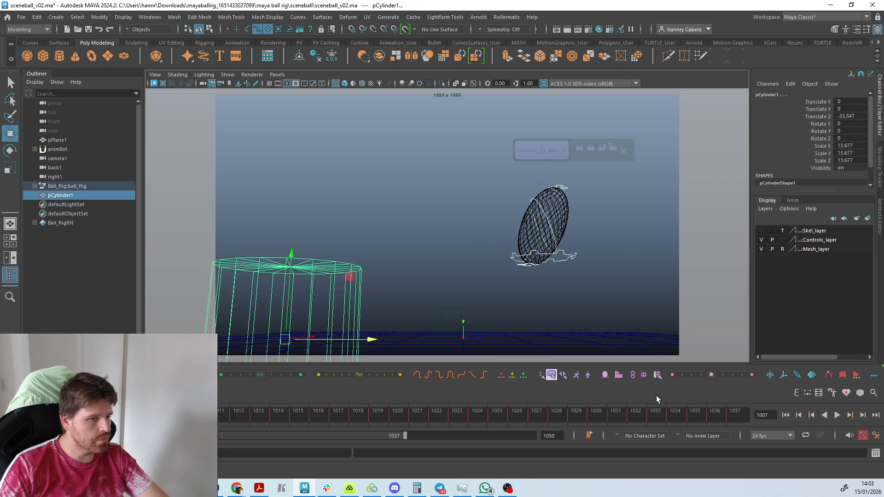
left_click(624, 375)
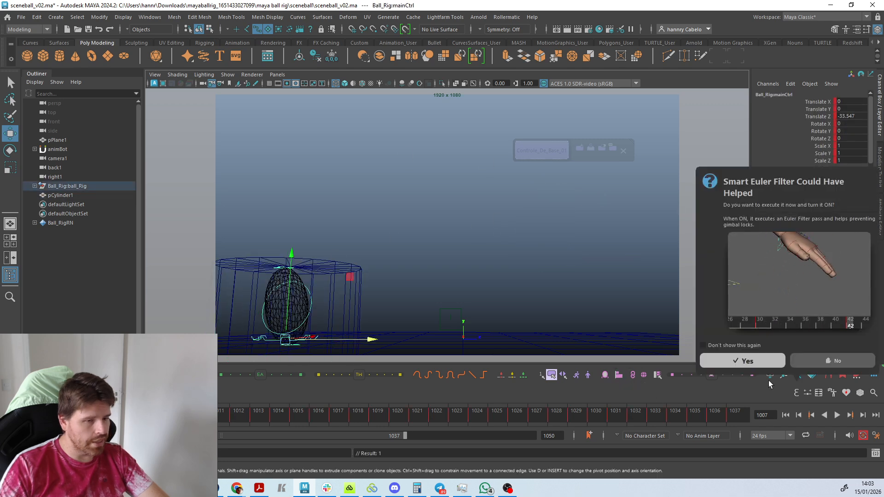
left_click(818, 362)
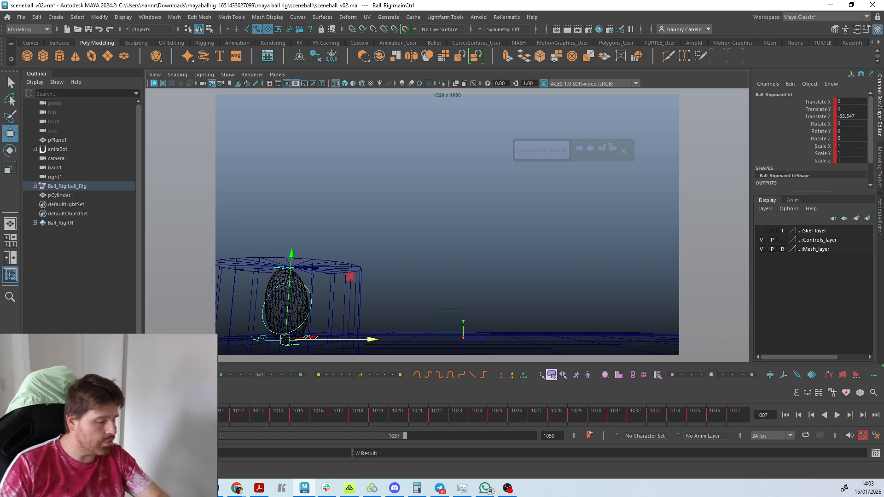
Clear the selection and play the animation to review the aligned pose, stopping at frame 1030.
left_click(387, 203)
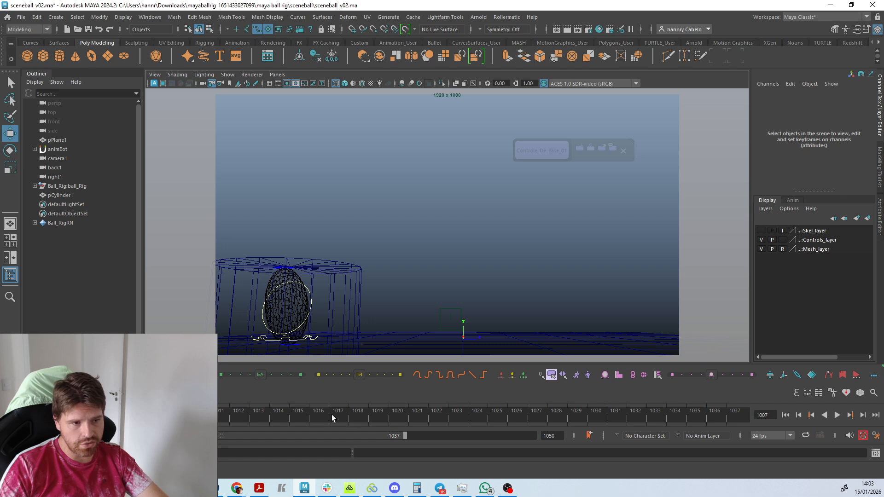
key("alt+v")
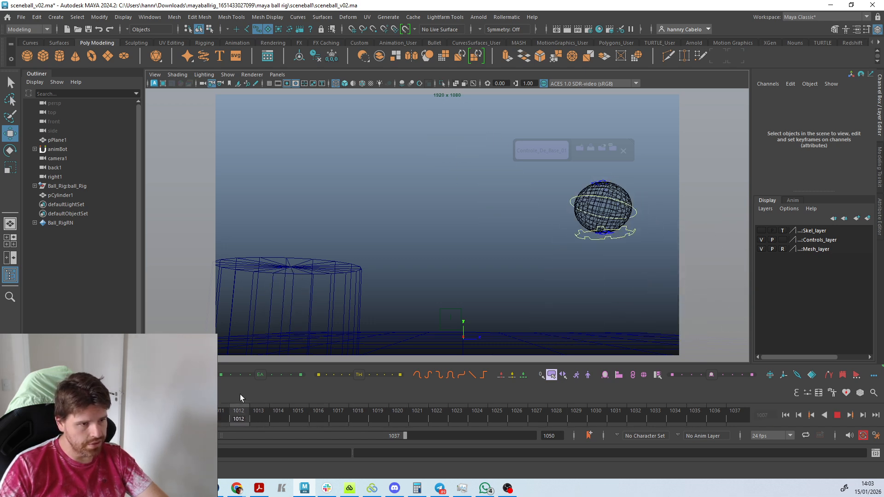
key("alt+v")
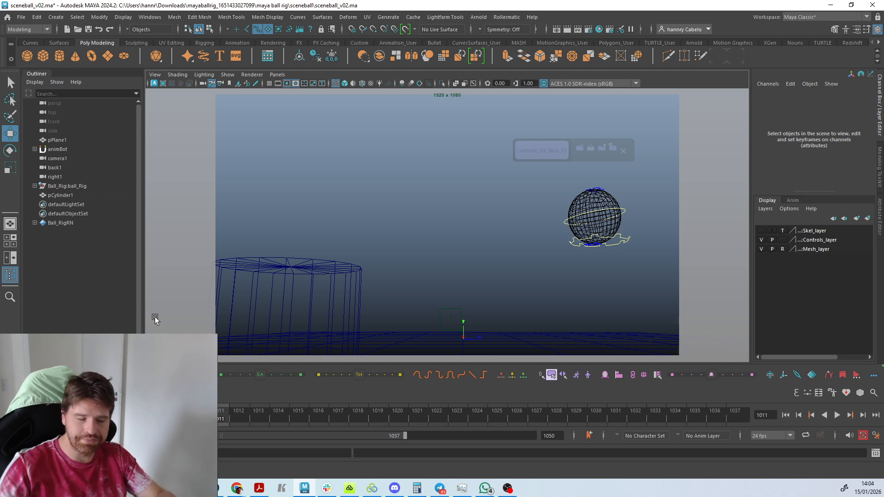
key("alt+v")
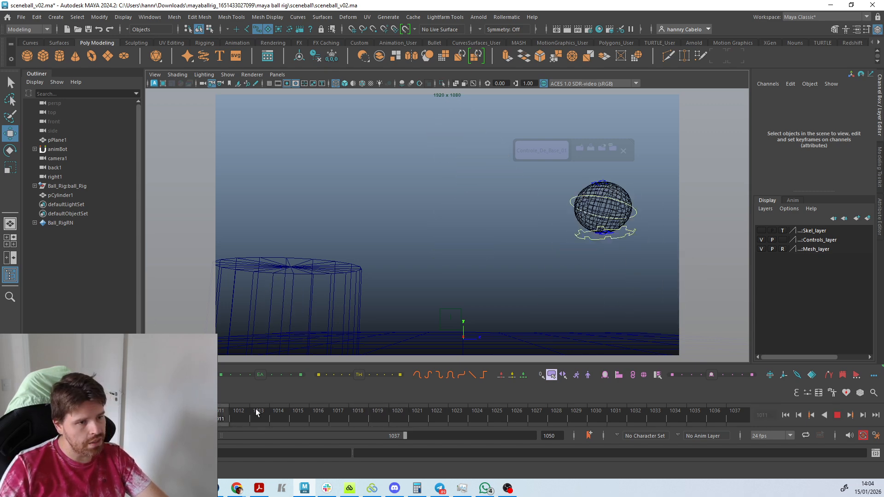
key("alt+v")
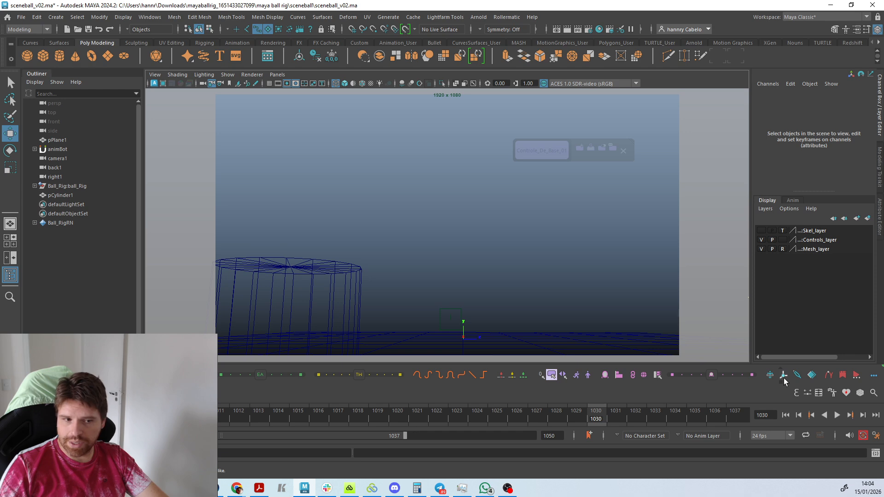
Try moving the cylinder to about Translate Z -2.07, and undo the move.
left_click(341, 275)
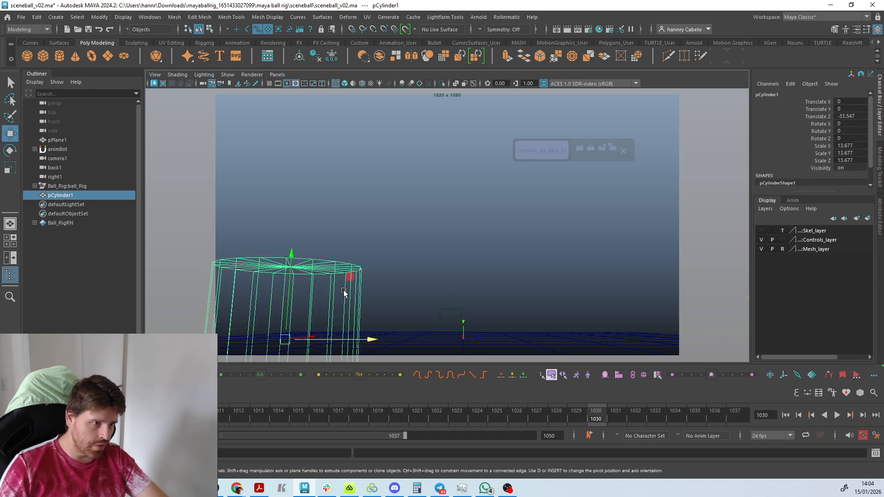
left_click_drag(366, 341, 536, 342)
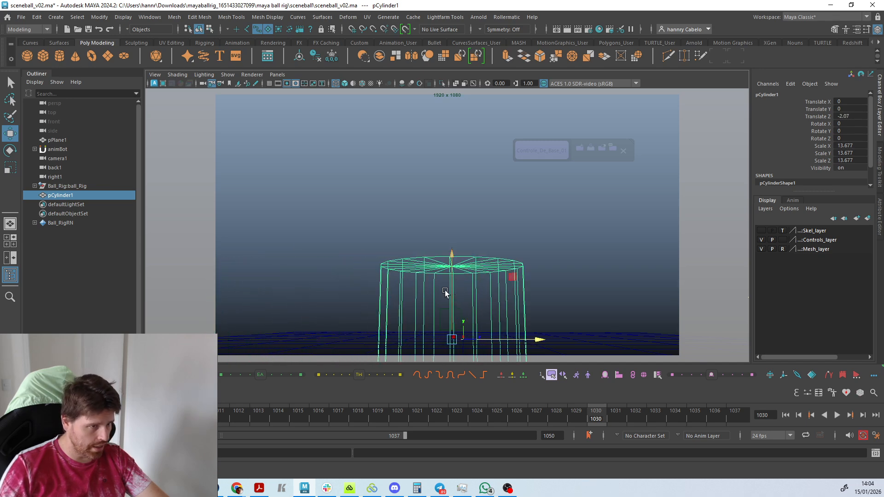
key("ctrl+z")
At frame 1015, try moving the ball's main control along Z twice, the second time to about 21.521, undoing each move.
left_click(298, 417)
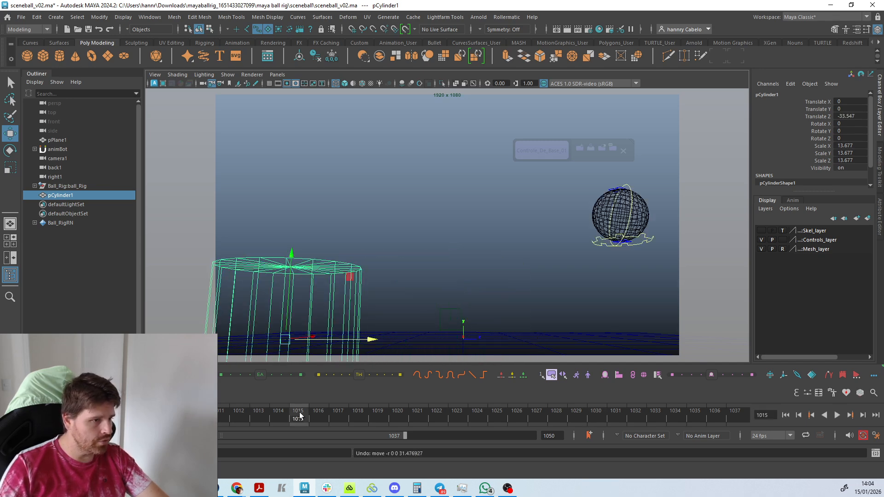
left_click(651, 243)
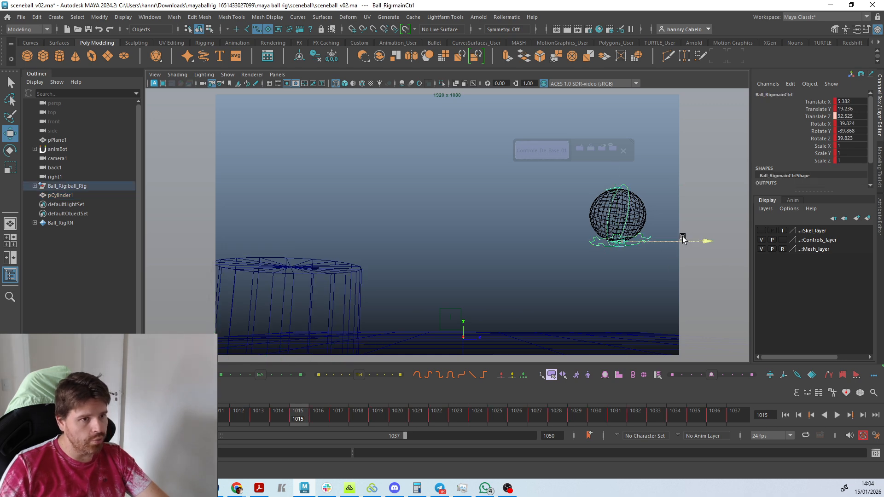
left_click_drag(685, 240, 507, 249)
key("ctrl+z")
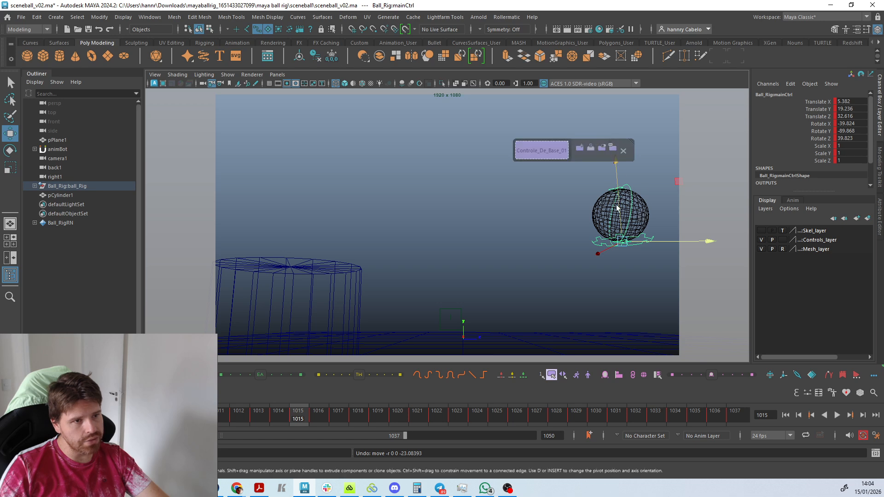
left_click_drag(703, 242, 623, 256)
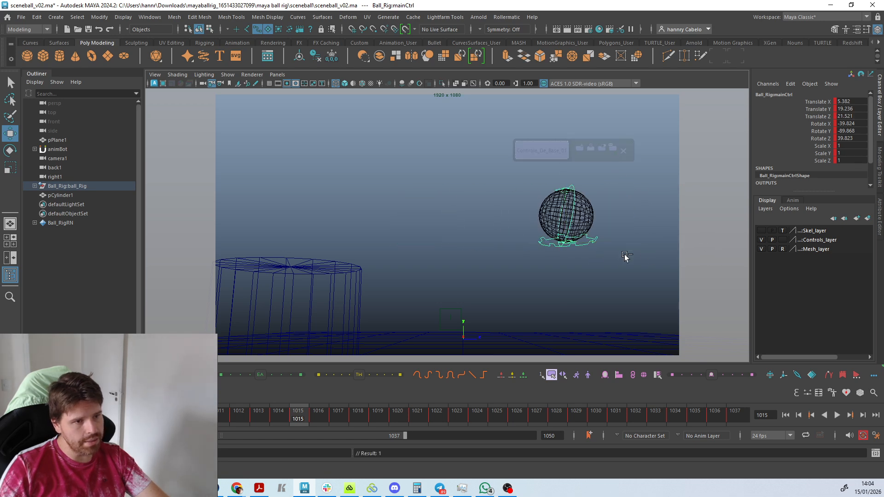
key("ctrl+z")
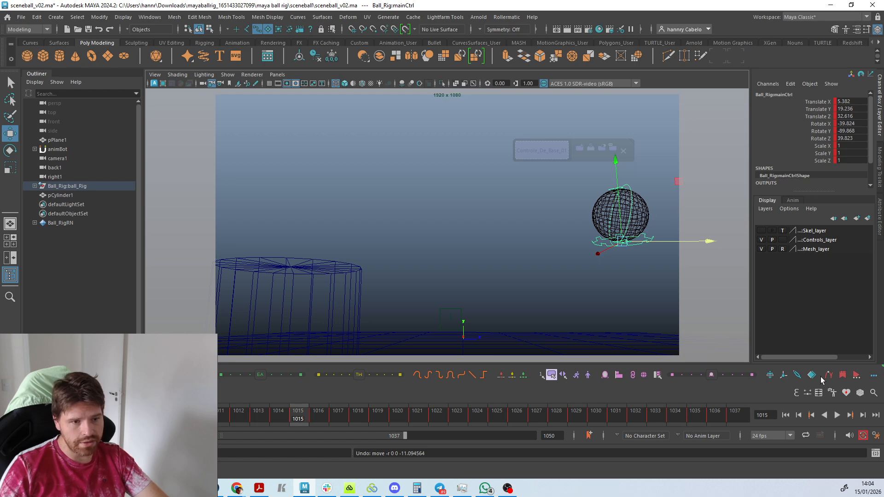
Create a Temp Pivot for the ball's main control at frame 1015 and raise it to the ball's centre.
left_click(783, 375)
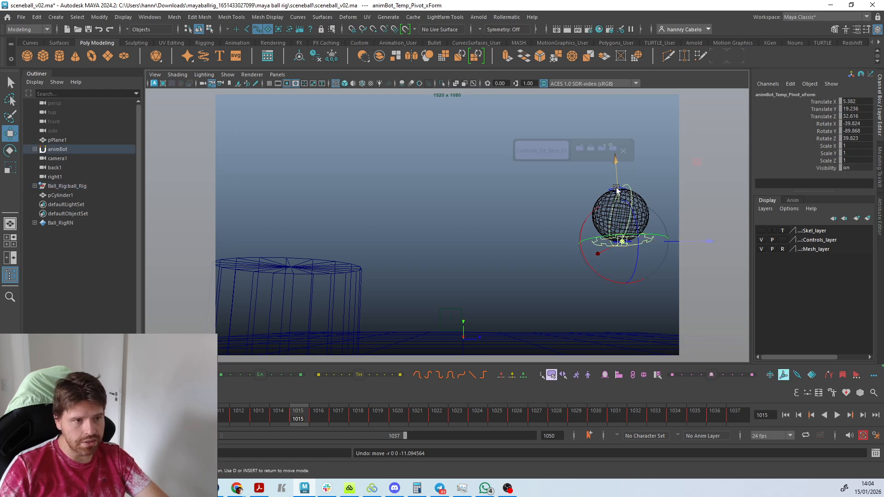
left_click_drag(617, 188, 620, 153)
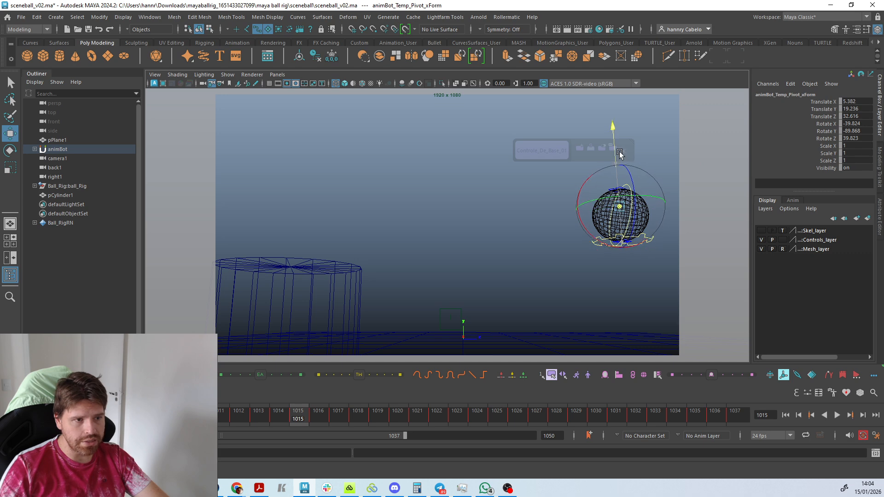
left_click(839, 360)
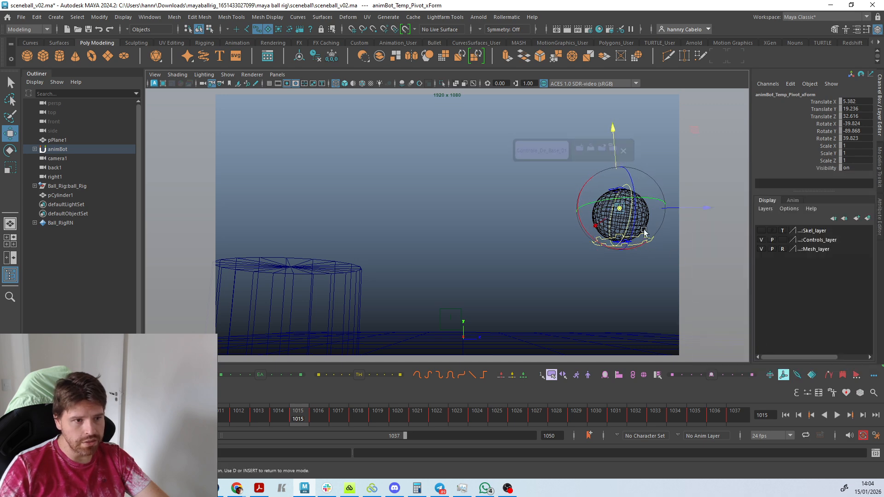
Rotate the ball around the temp pivot to about Rotate Y -76.5, undoing the last small rotation and declining the Smart Euler Filter.
key("e")
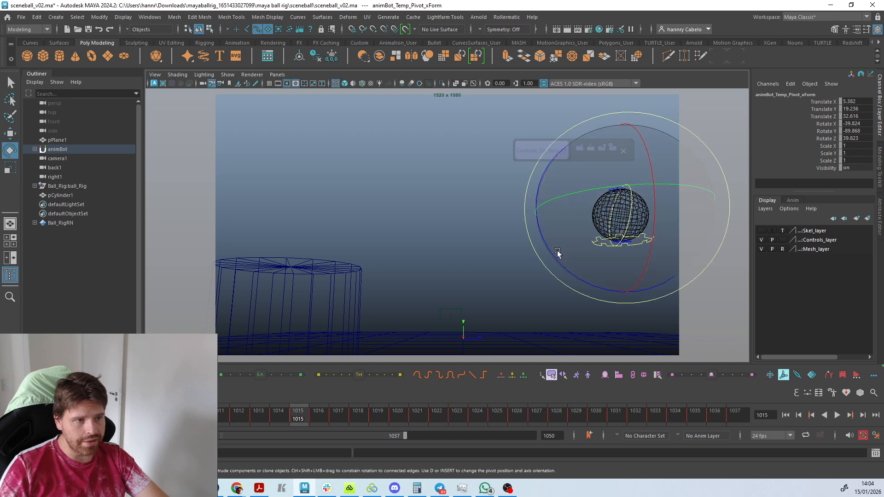
left_click_drag(557, 253, 577, 269)
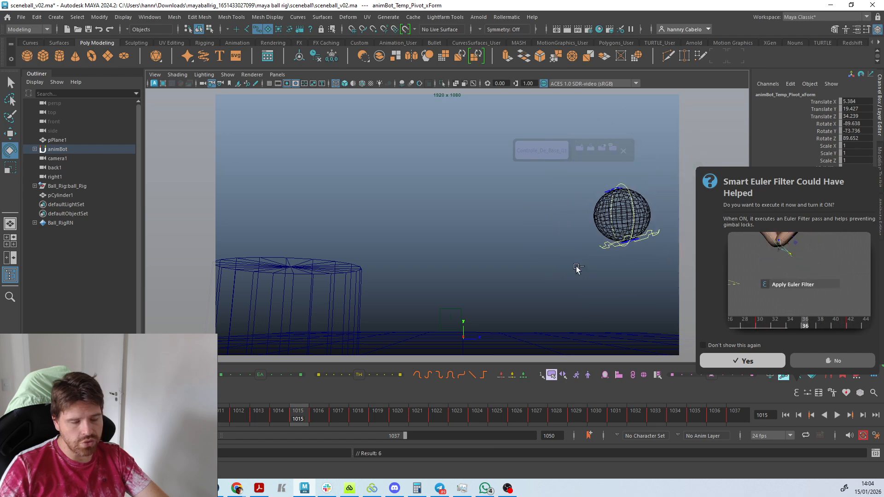
key("ctrl+z")
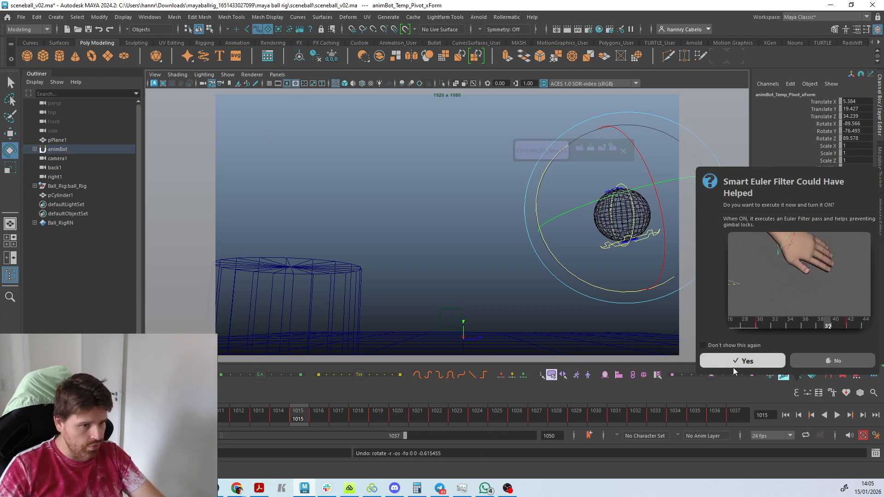
left_click(852, 361)
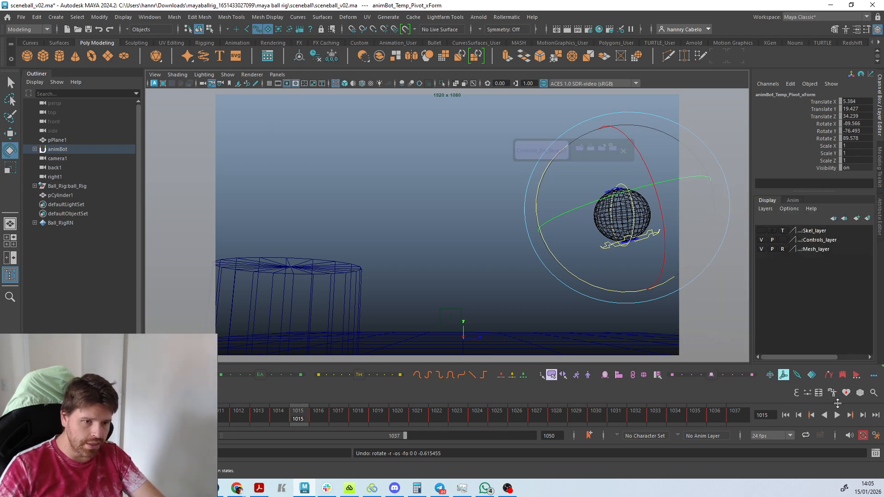